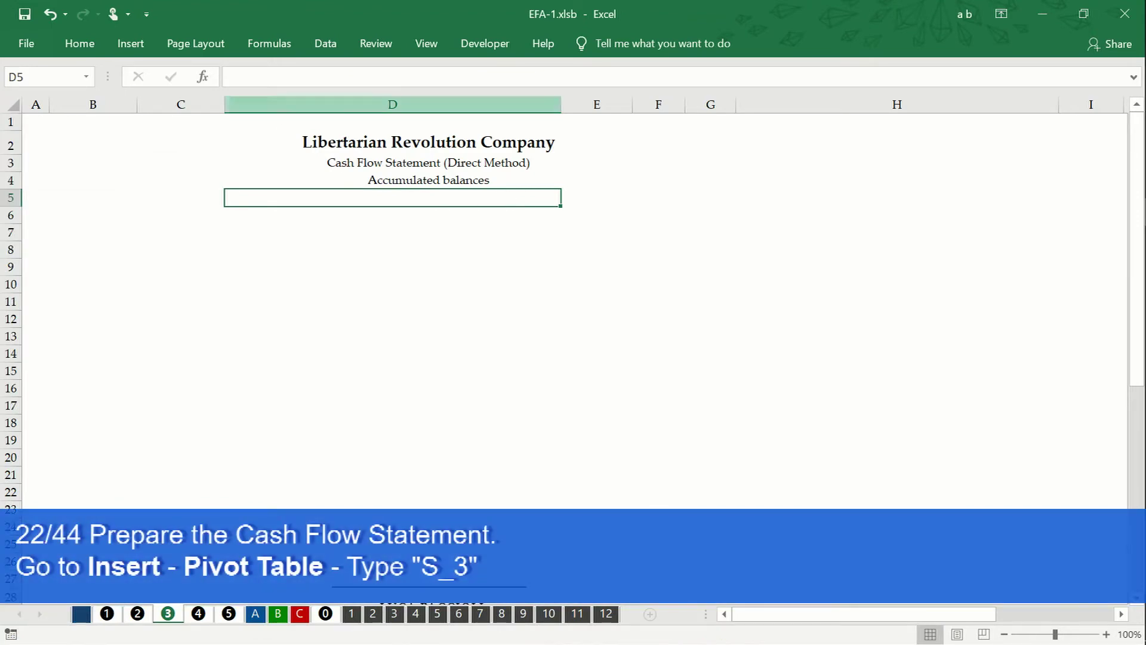
Insert a pivot table from range S_3 at D5 on the existing worksheet
click(129, 44)
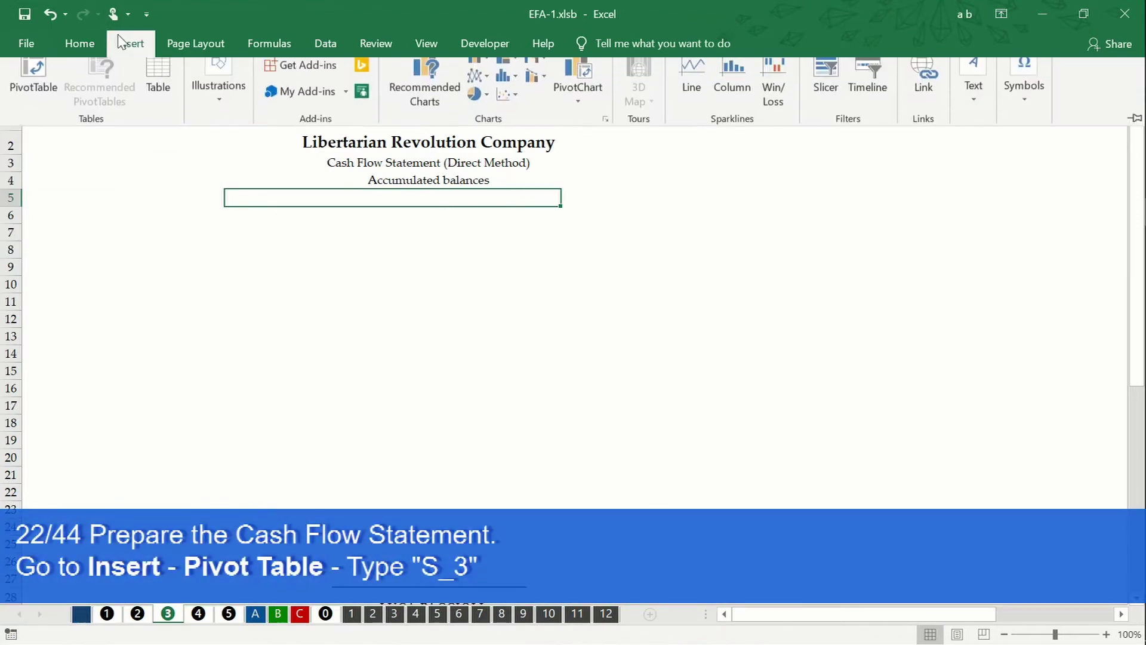
click(30, 78)
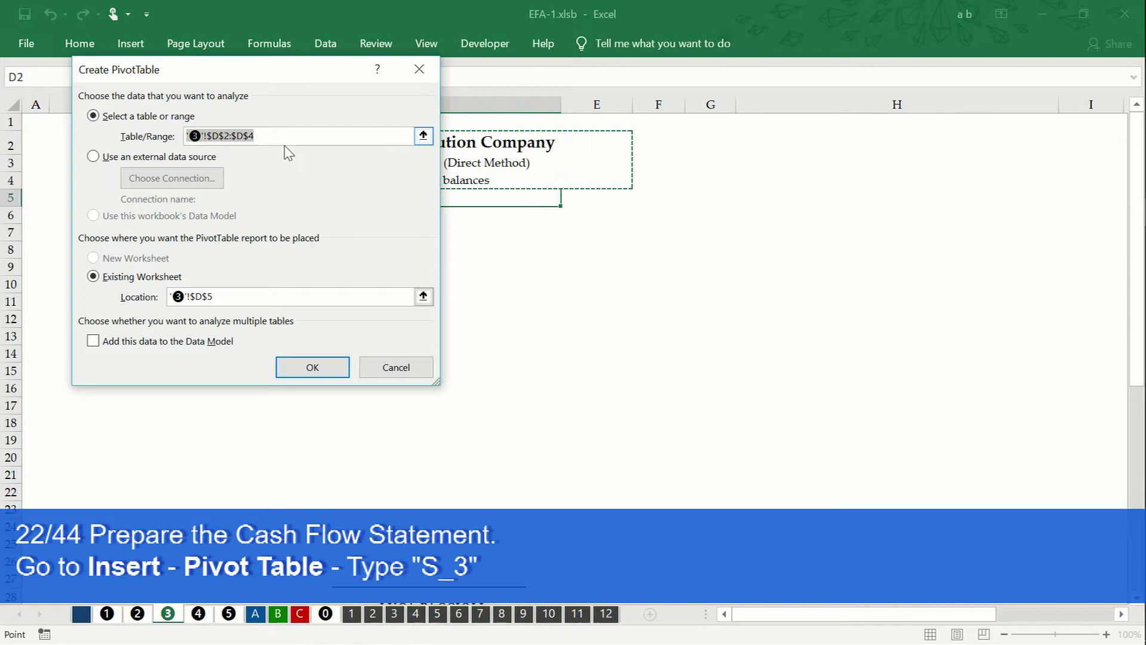
text(S_3)
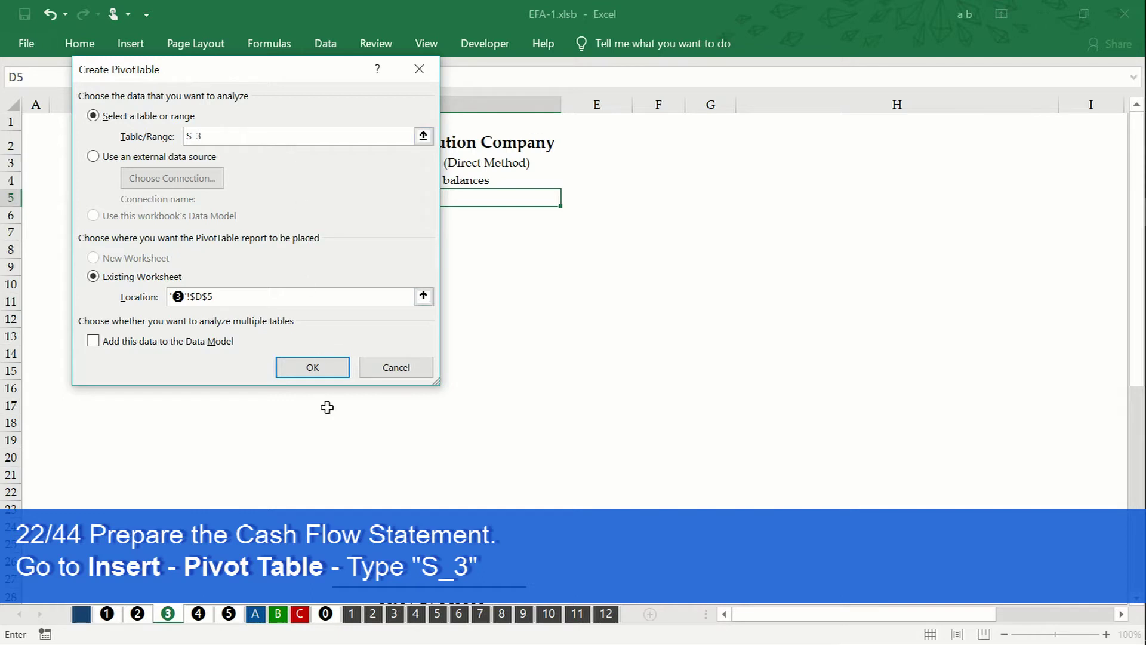
click(338, 373)
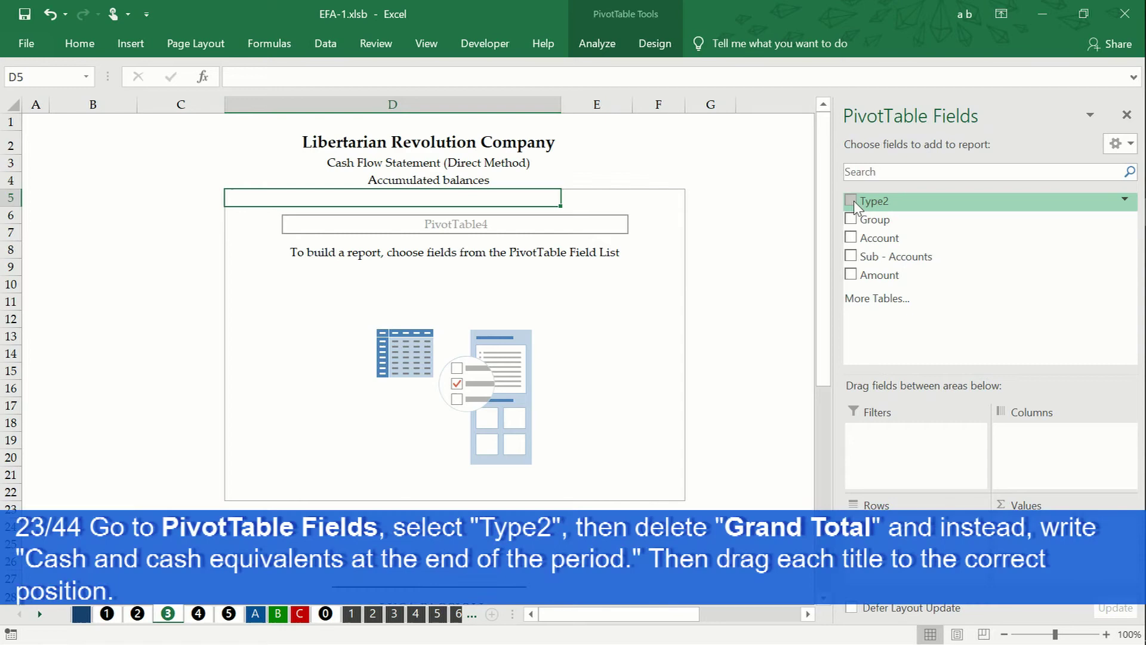
Add Type2 as pivot rows and filter out the empty and (blank) items
click(853, 201)
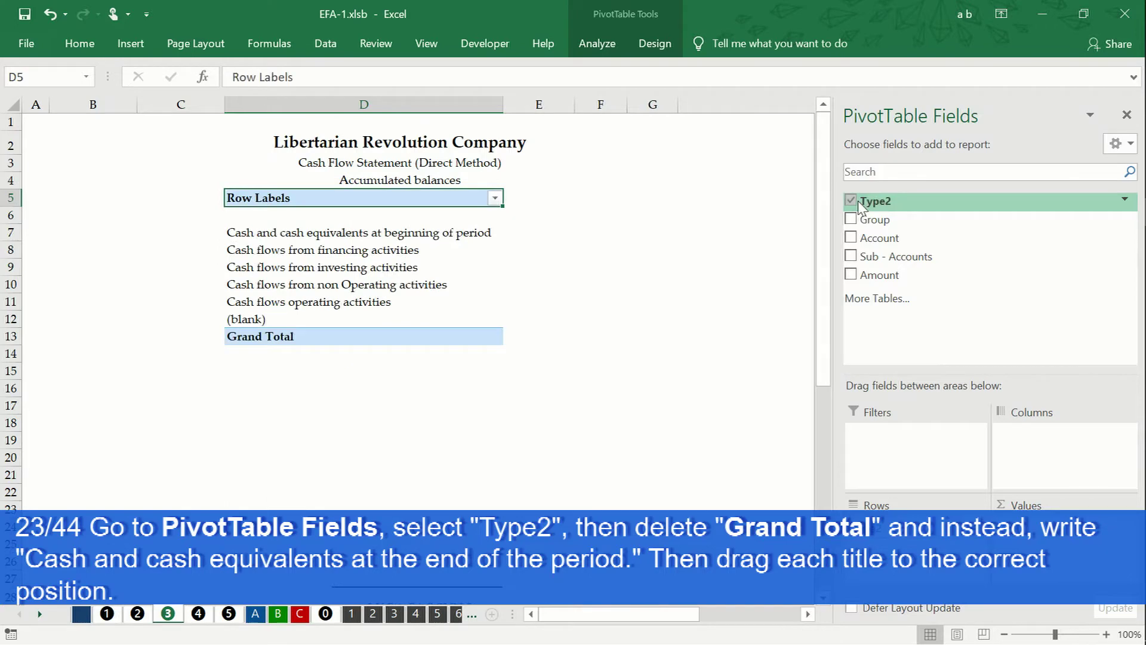
click(495, 197)
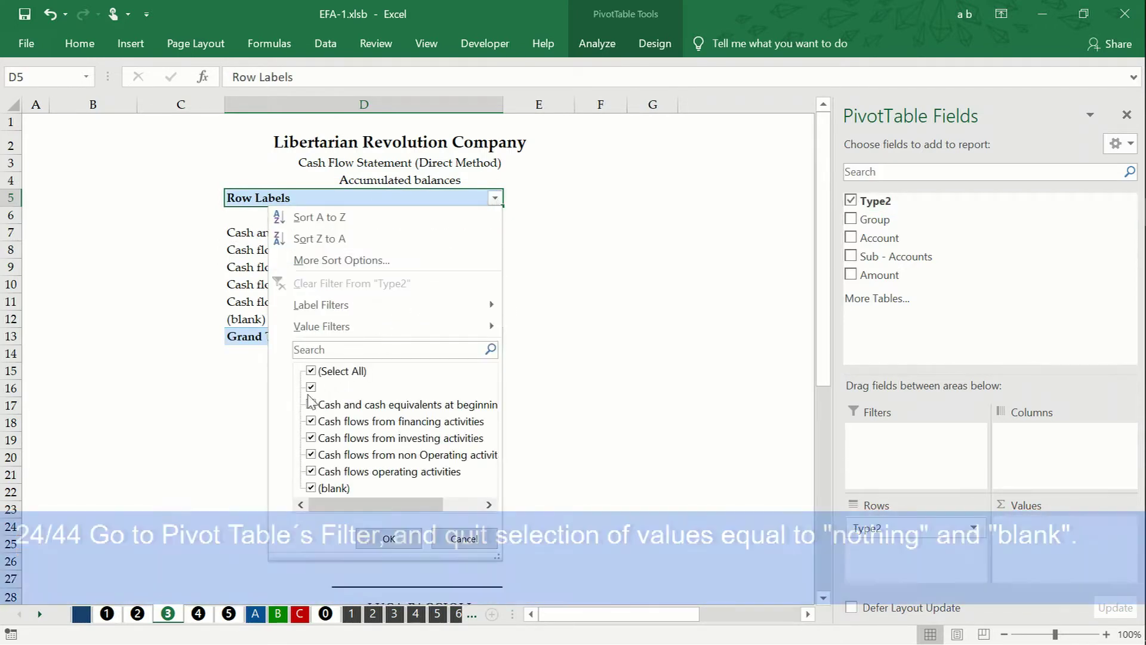
click(311, 387)
click(311, 487)
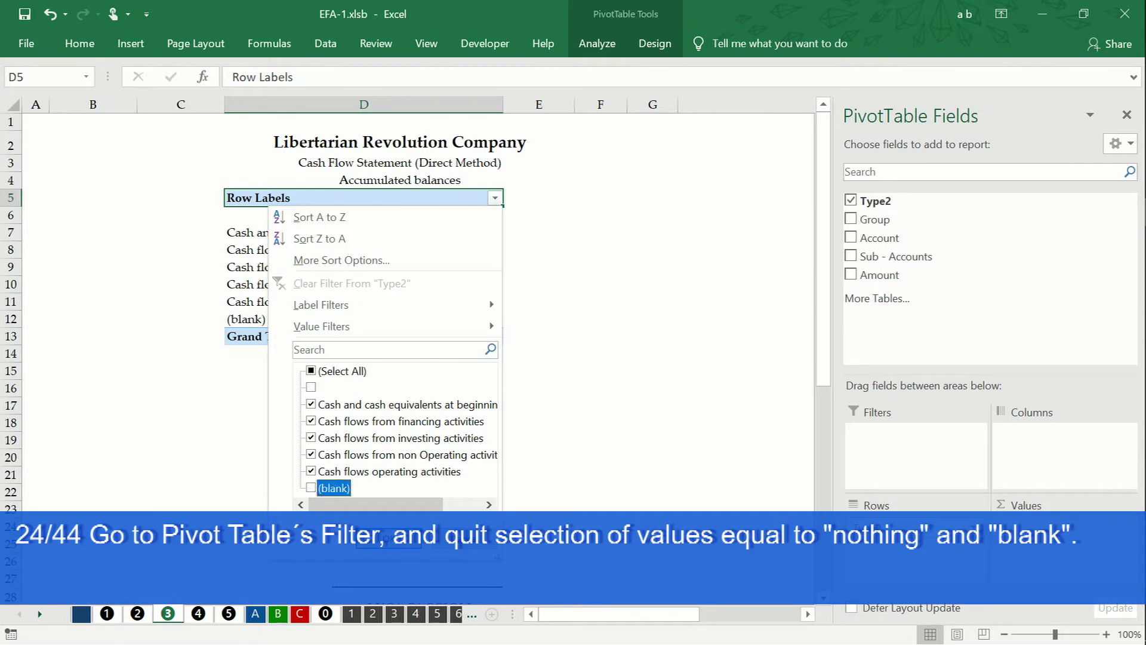
click(388, 539)
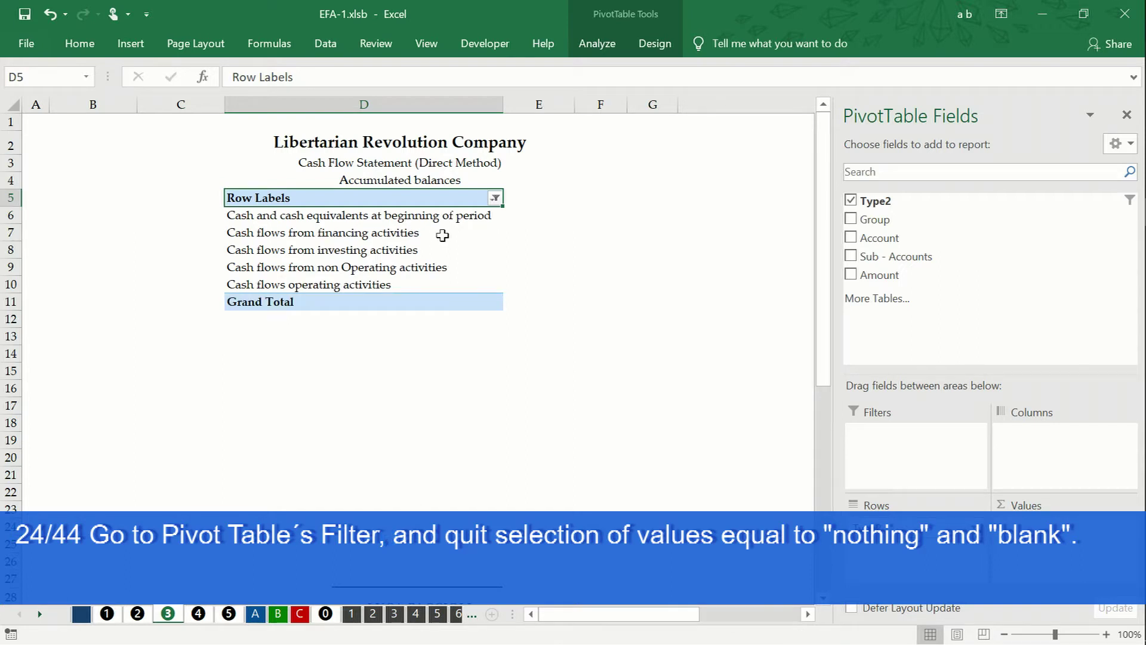
Add the Group field and collapse the entire field to five cash flow groups
click(851, 219)
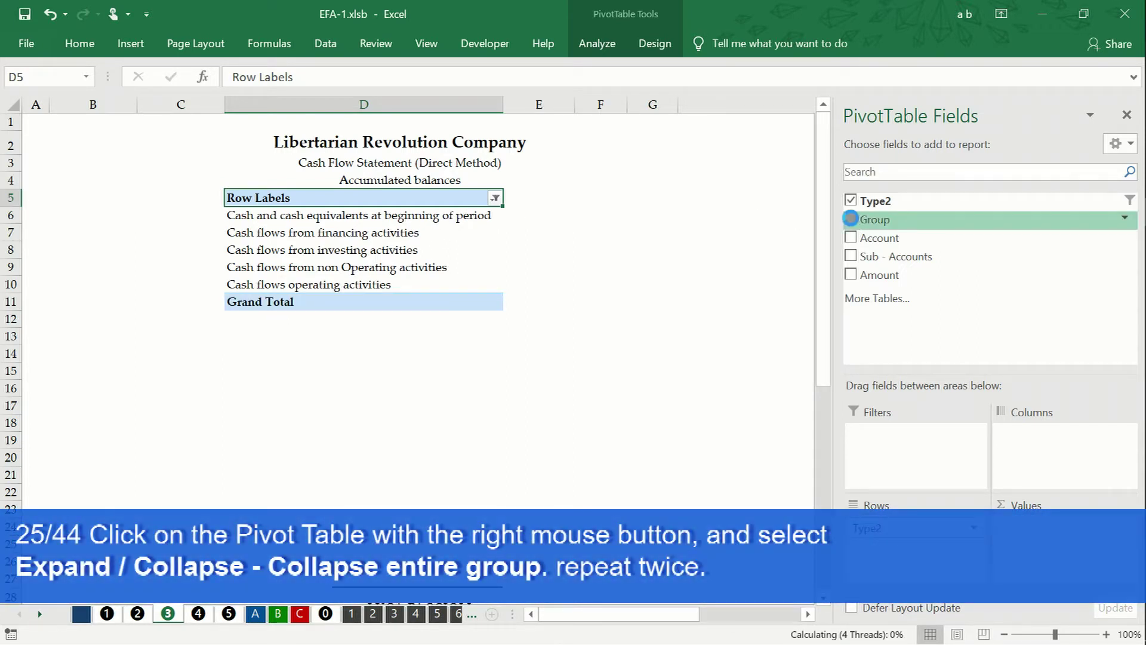
click(472, 222)
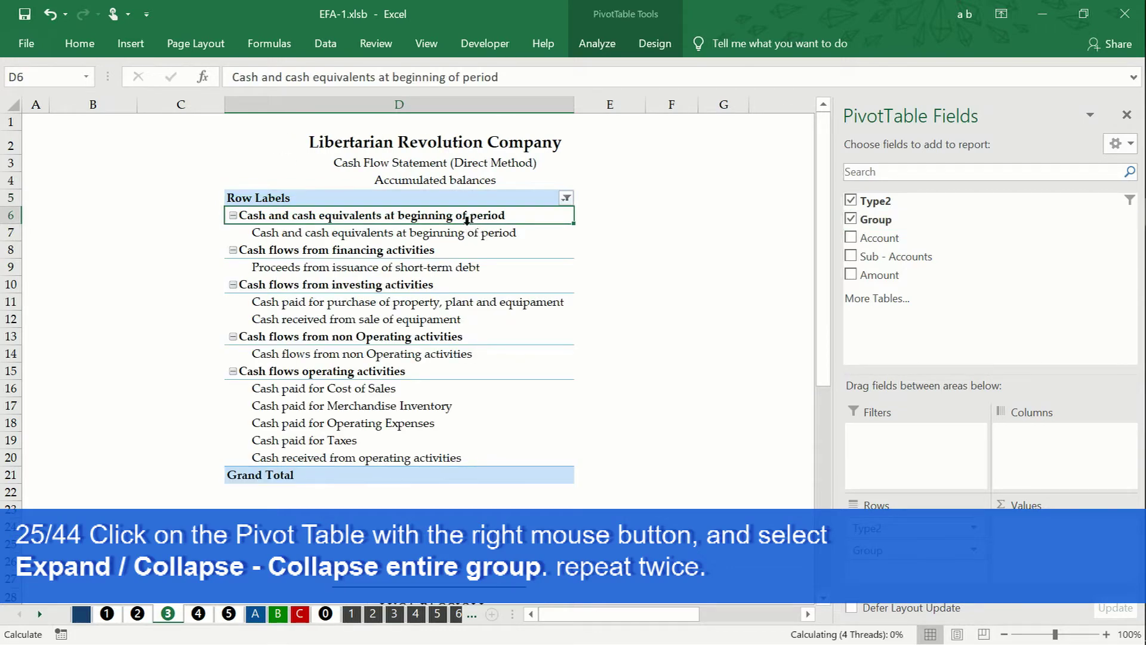
click(469, 233)
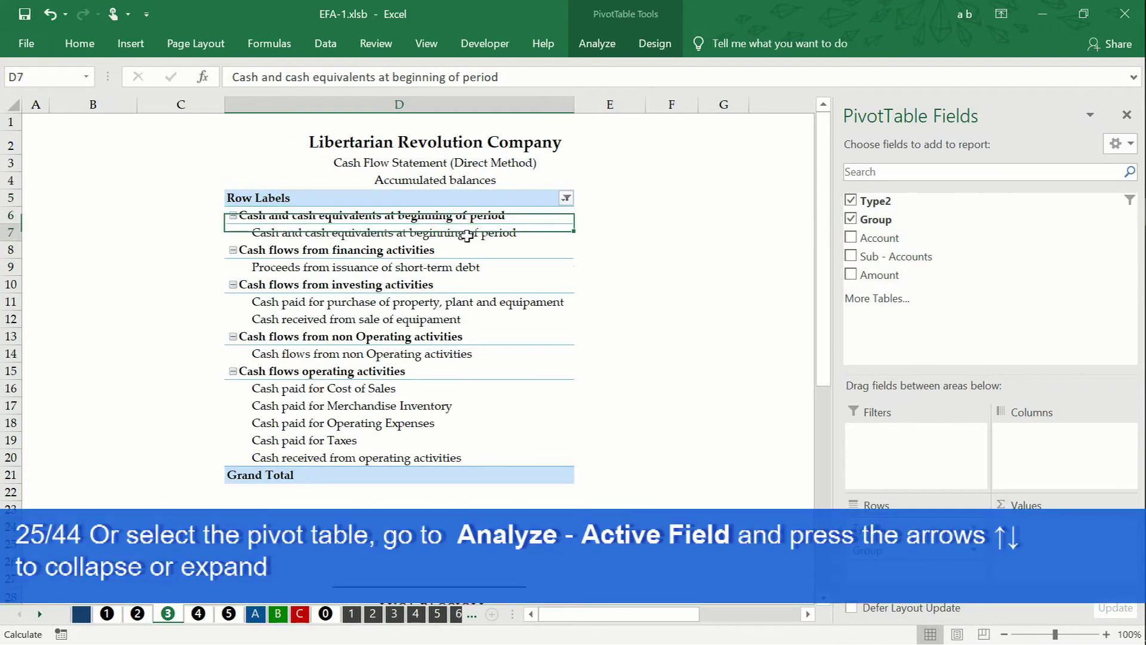
right_click(468, 233)
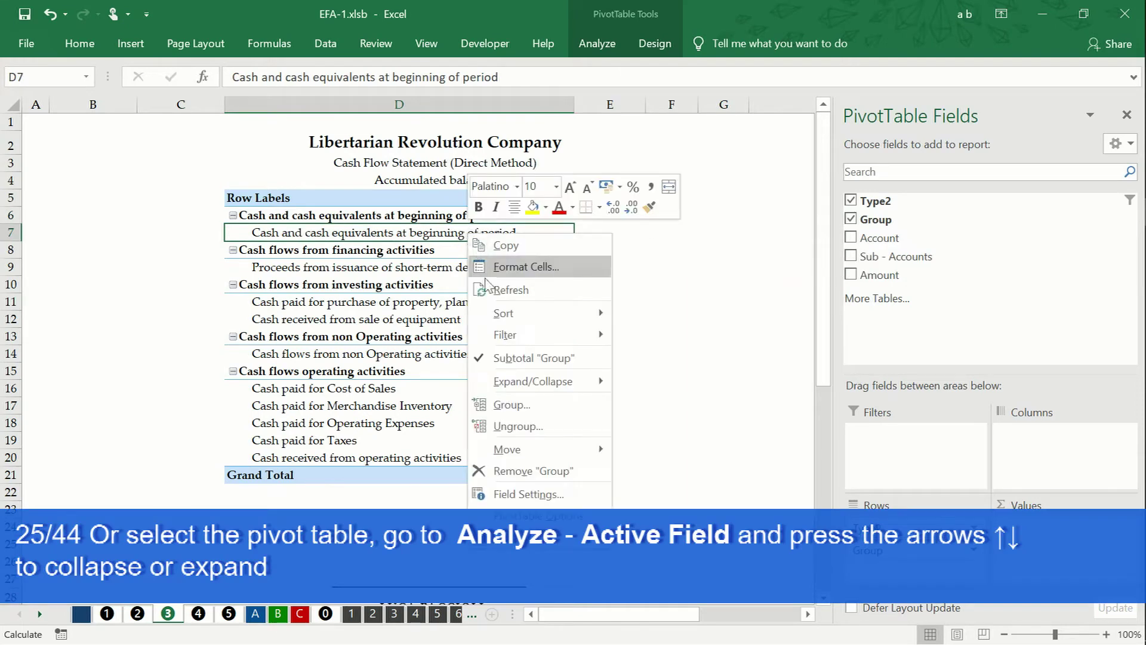
mouse_move(533, 388)
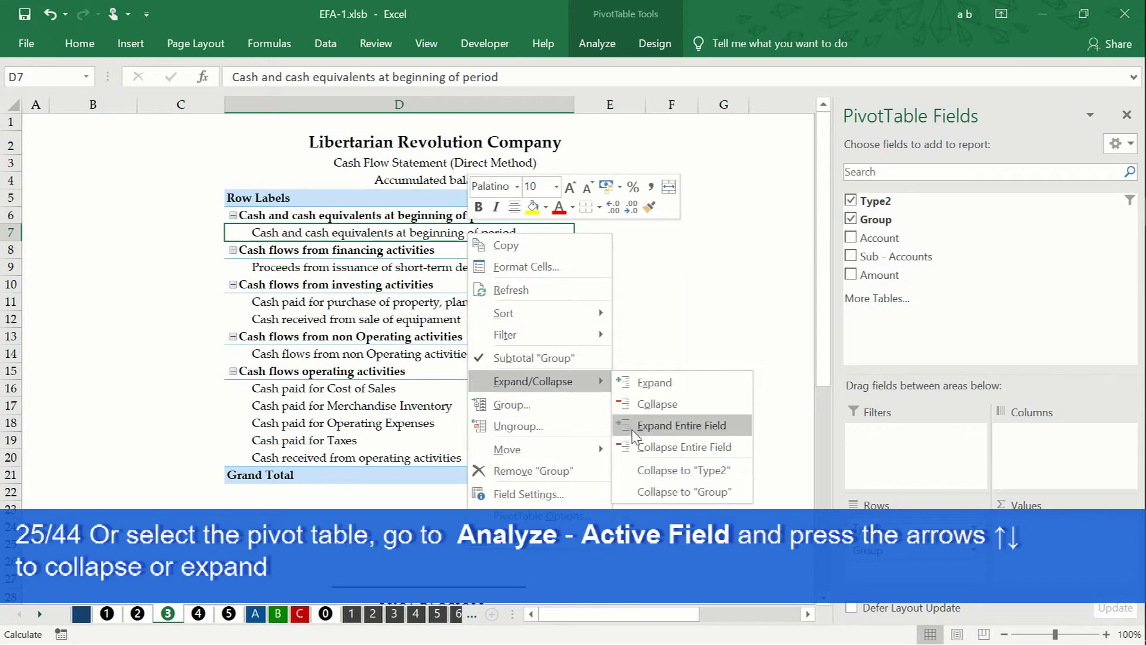
click(630, 455)
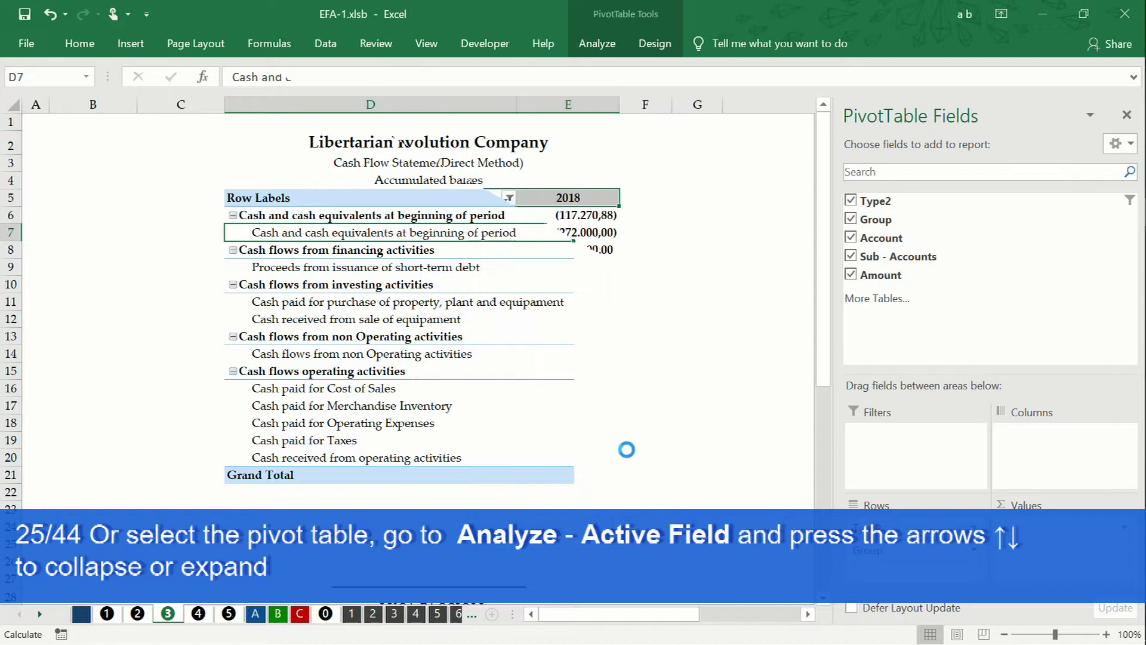
Left-align the Accounts header and select the Grand Total row
click(80, 44)
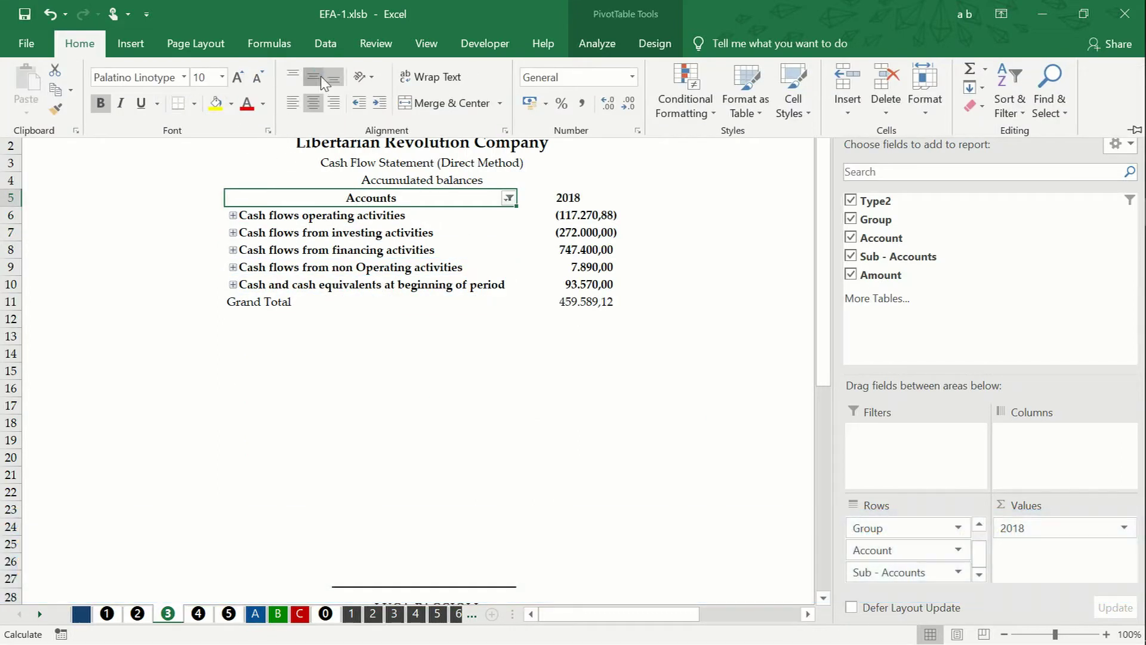
click(293, 103)
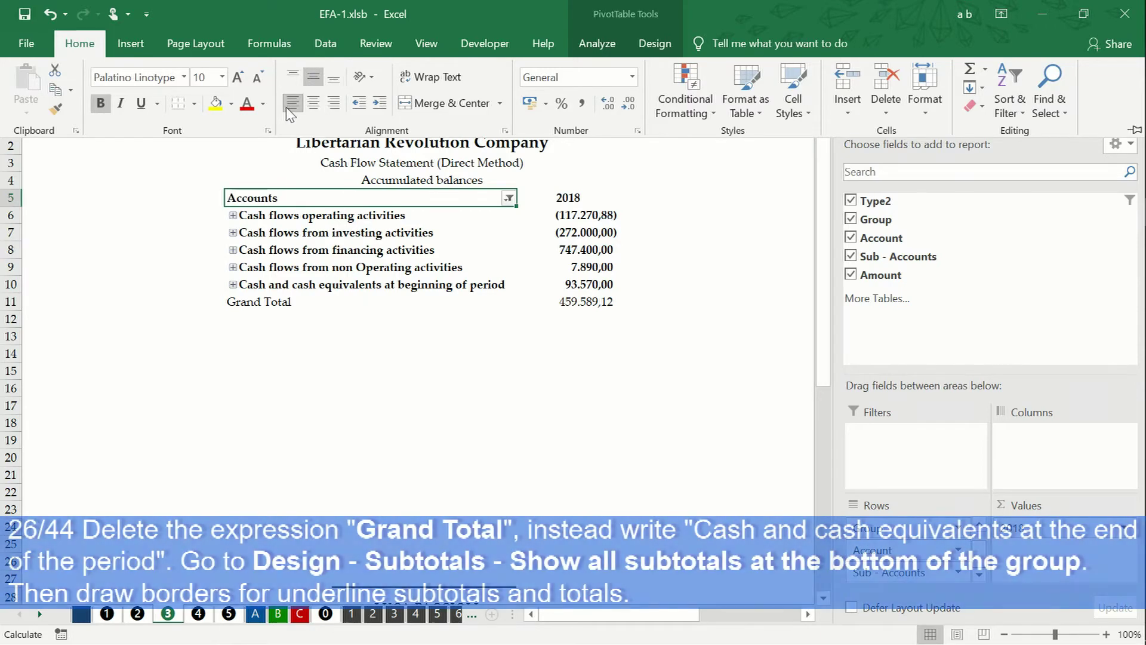
click(276, 302)
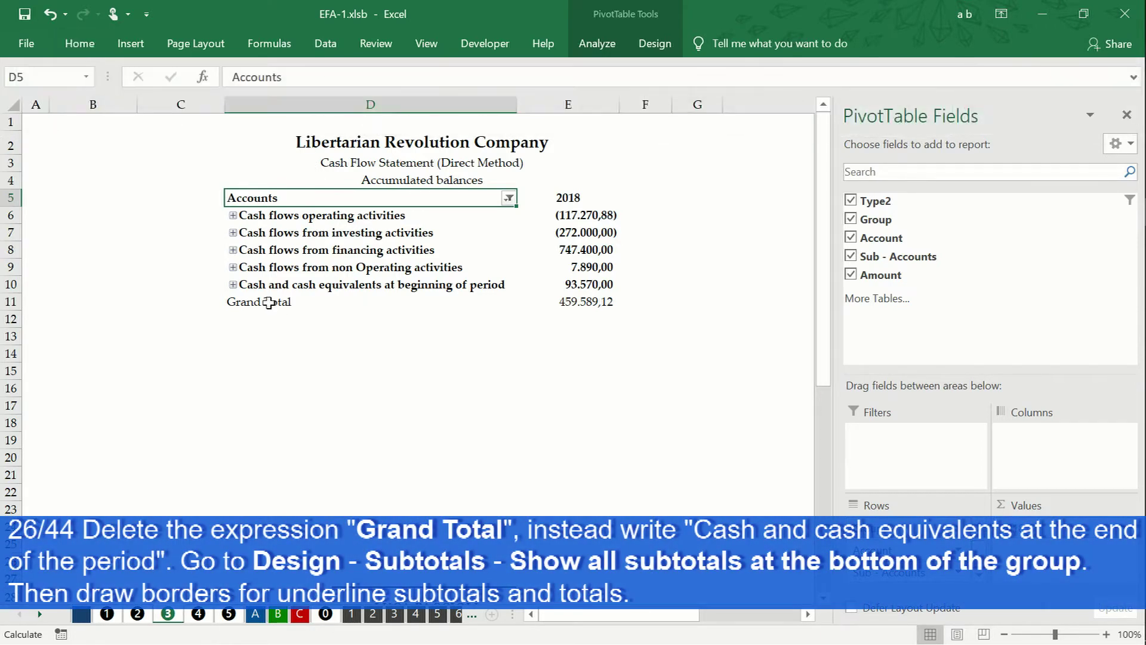
click(261, 301)
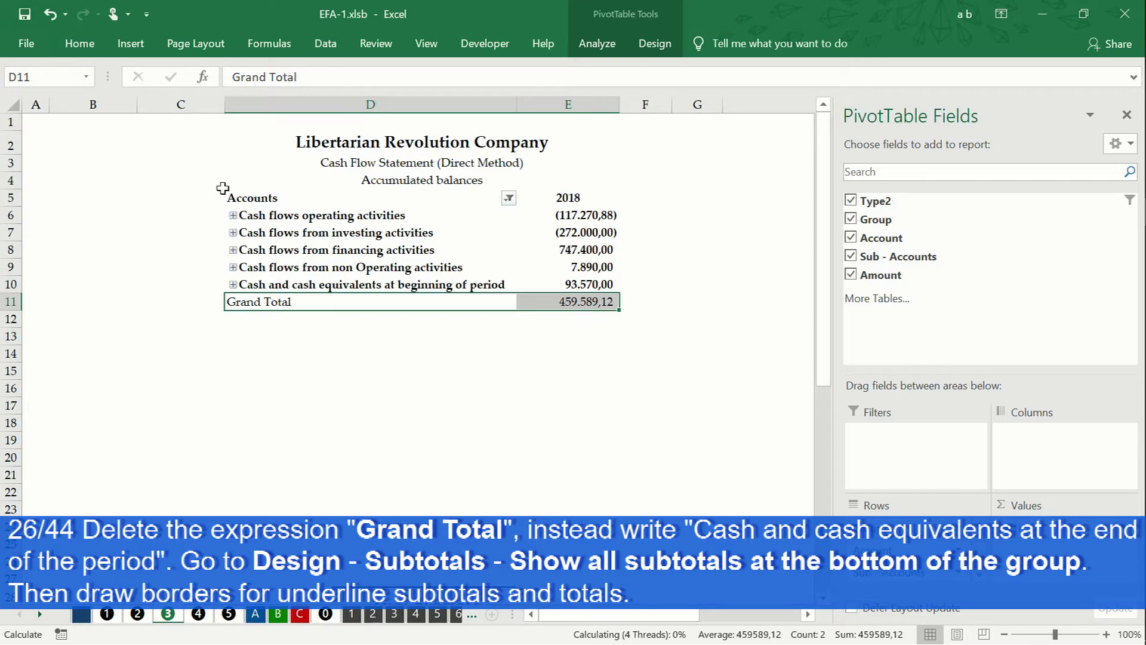
Bold the Grand Total row and rename it 'Cash and cash equivalents at end of period'
click(79, 43)
click(101, 103)
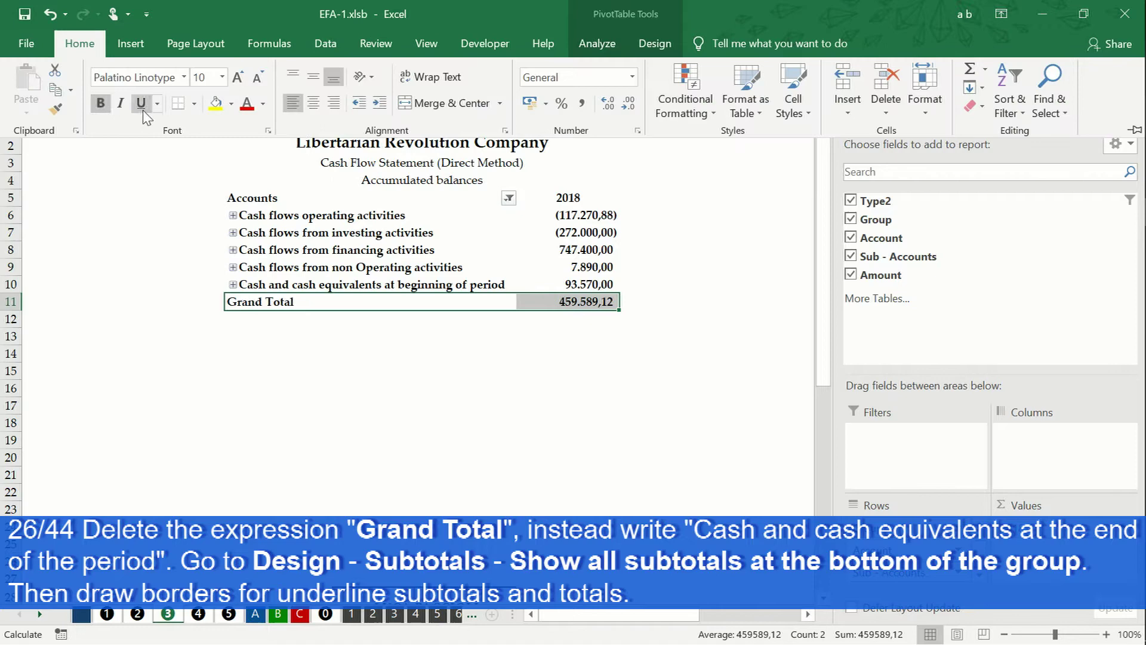
click(264, 304)
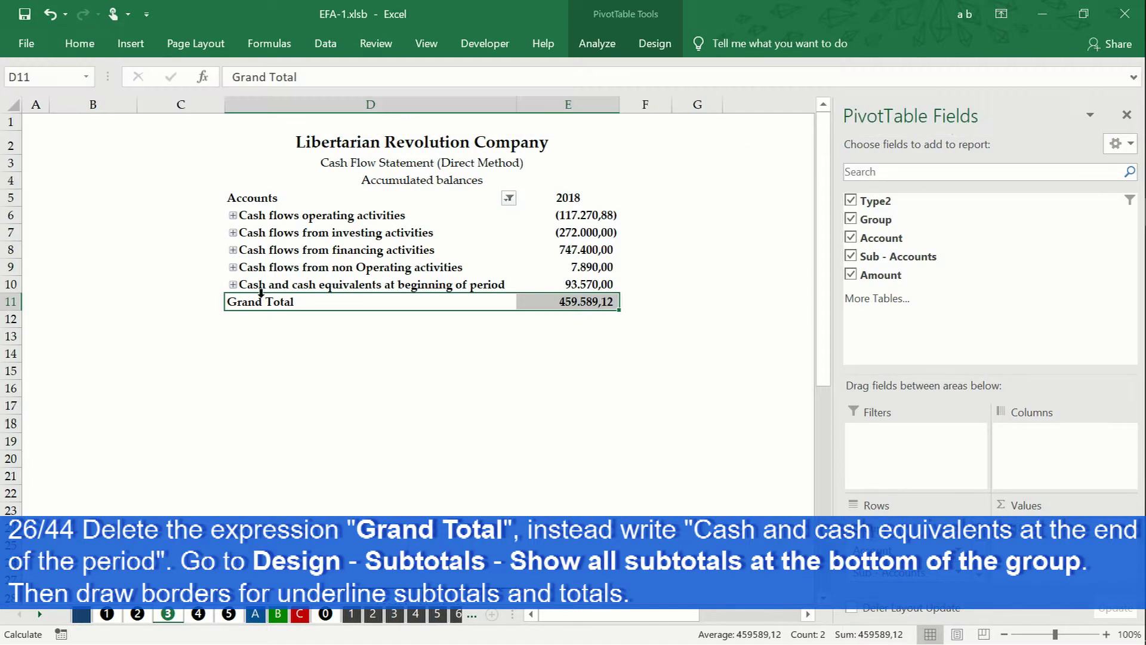
text(Cash and cash equivalents at end of period)
key(Return)
Add a bottom border under the header row D5:E5
click(260, 200)
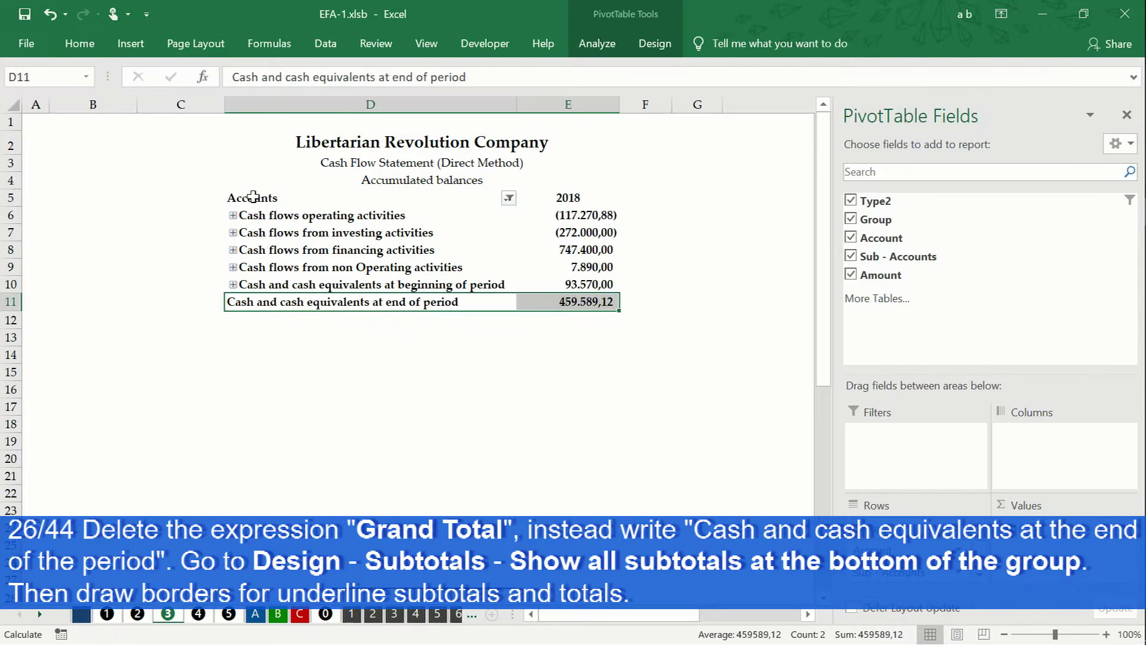
click(249, 197)
drag(501, 190, 525, 194)
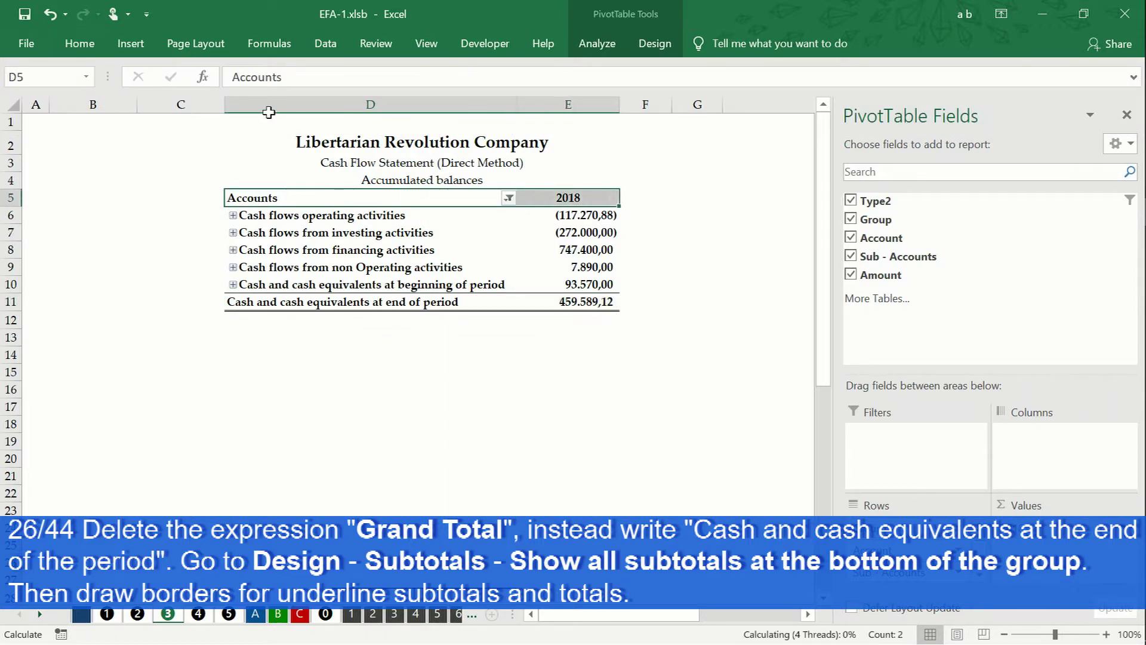
click(97, 53)
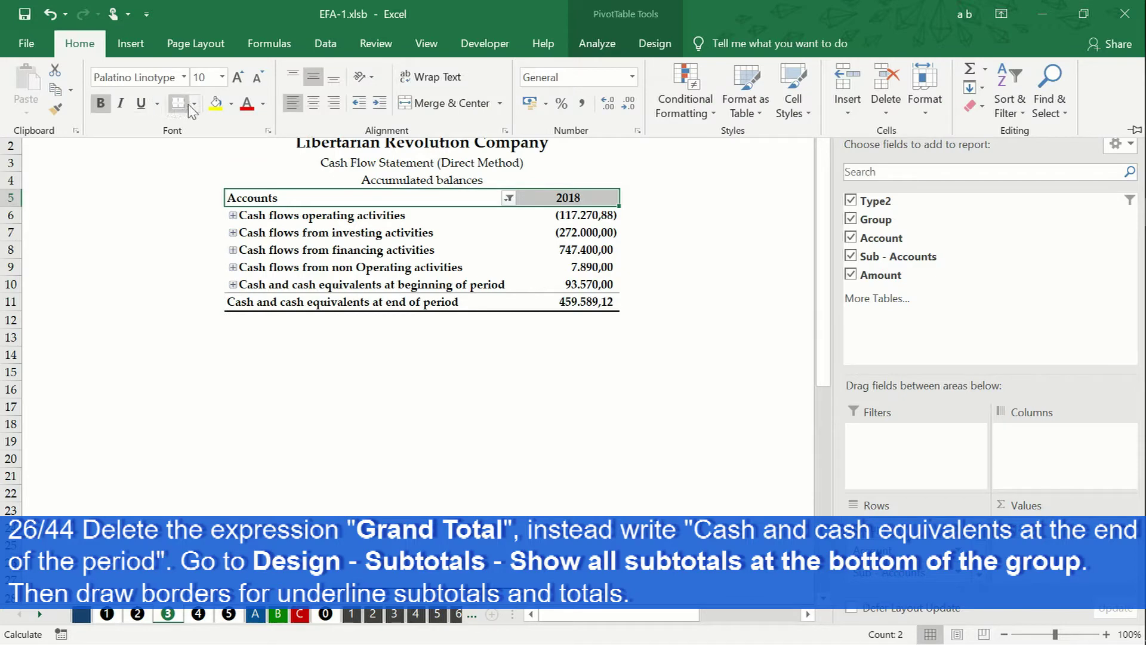
click(194, 103)
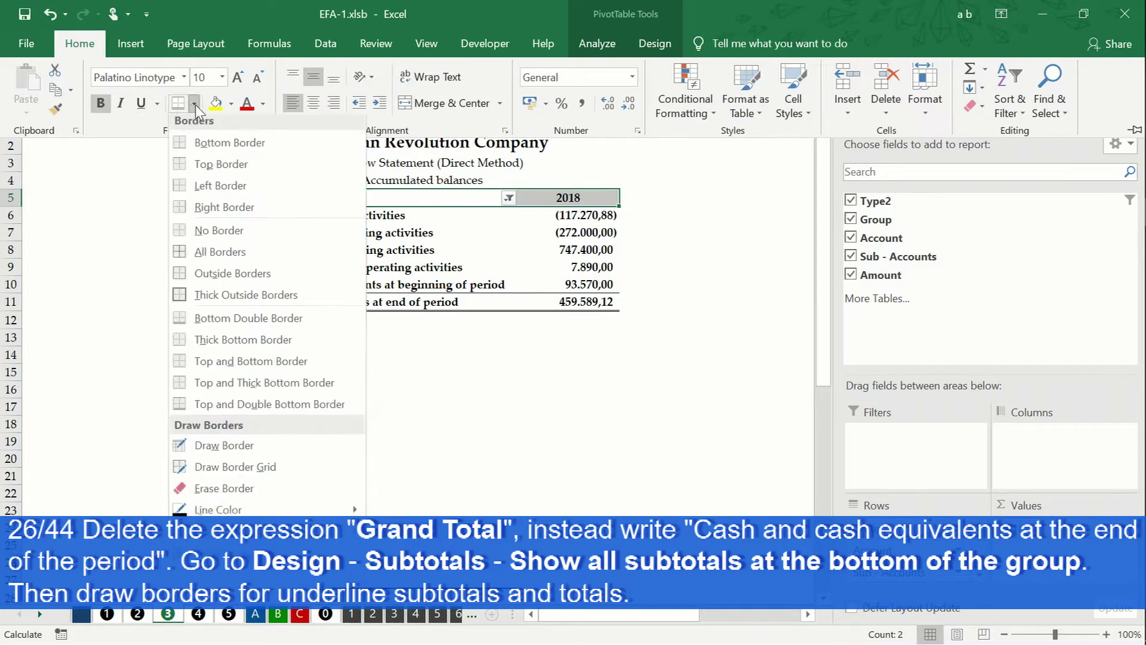
click(186, 152)
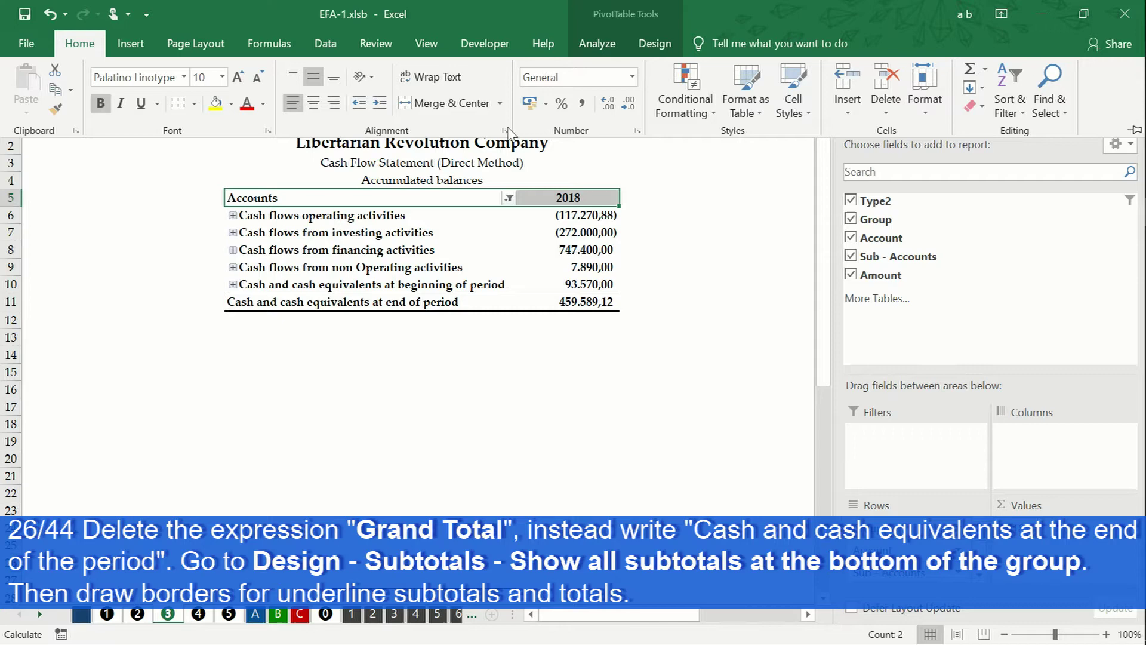
Show all pivot subtotals at the bottom of each group
click(655, 43)
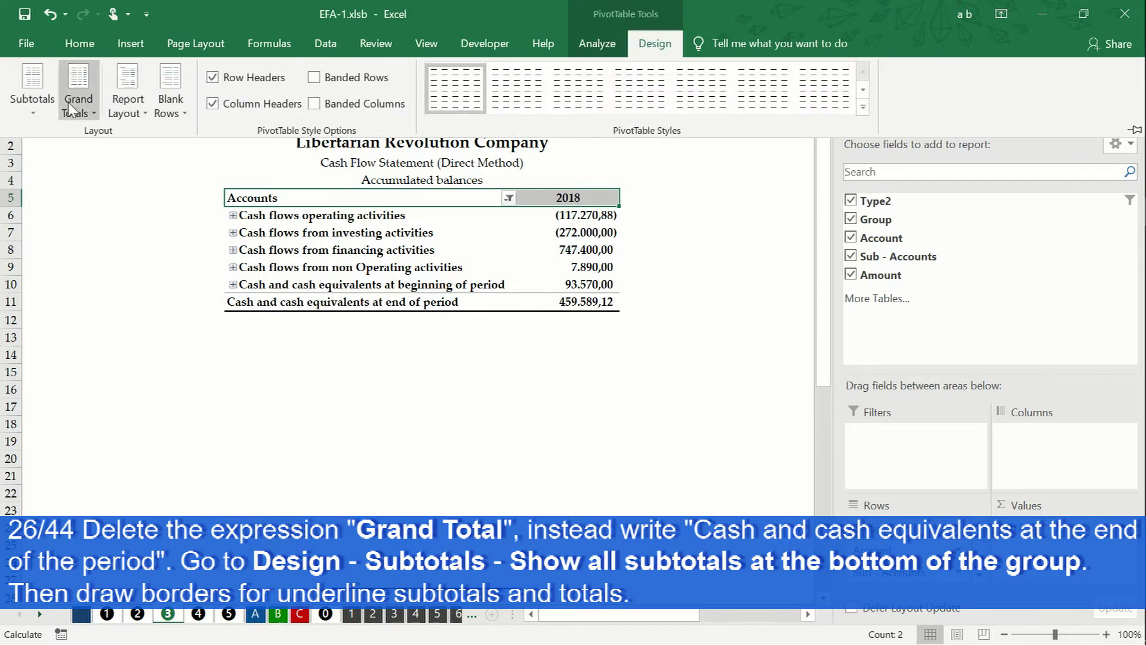
click(33, 95)
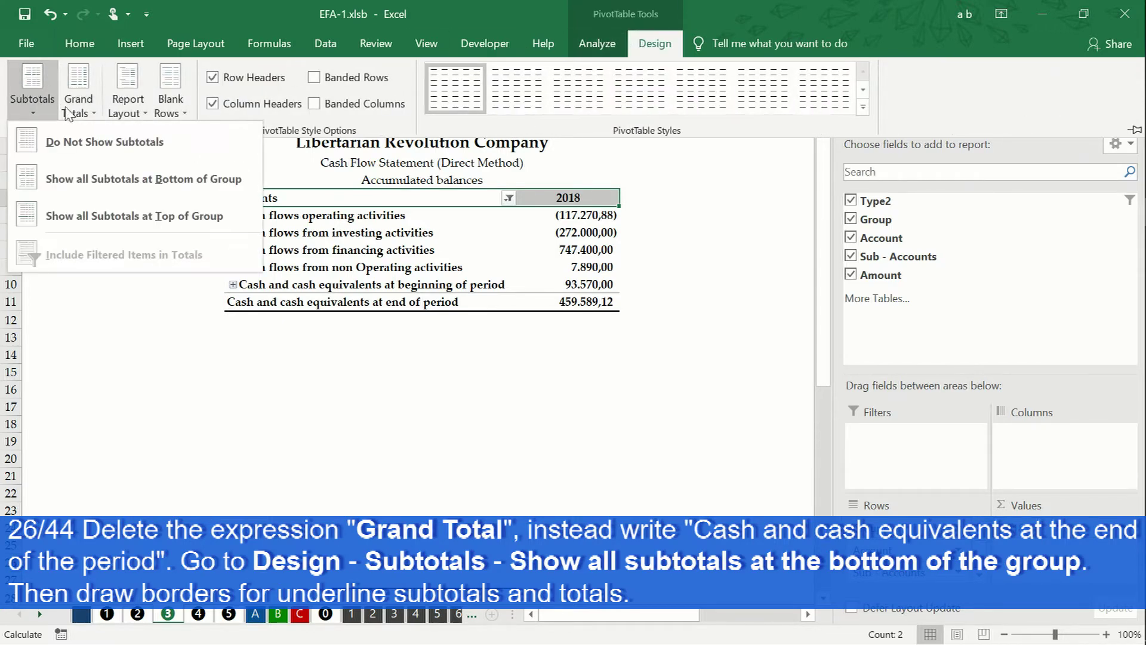
click(119, 190)
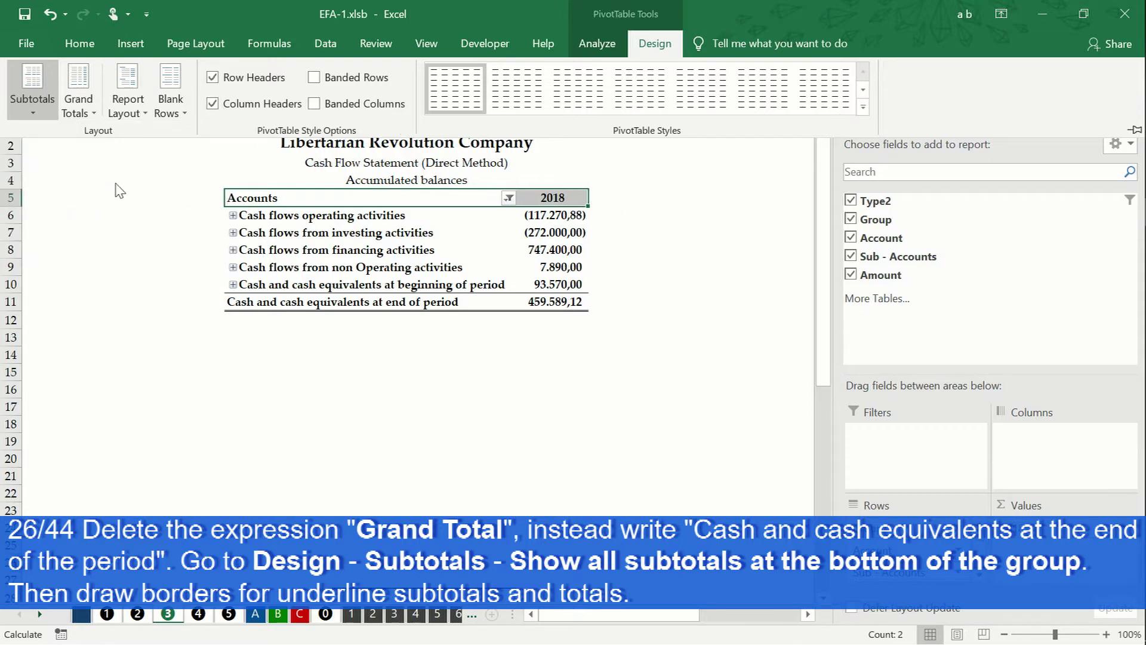
Expand Cash flows operating activities and collapse the entire Sub-Accounts field
click(234, 219)
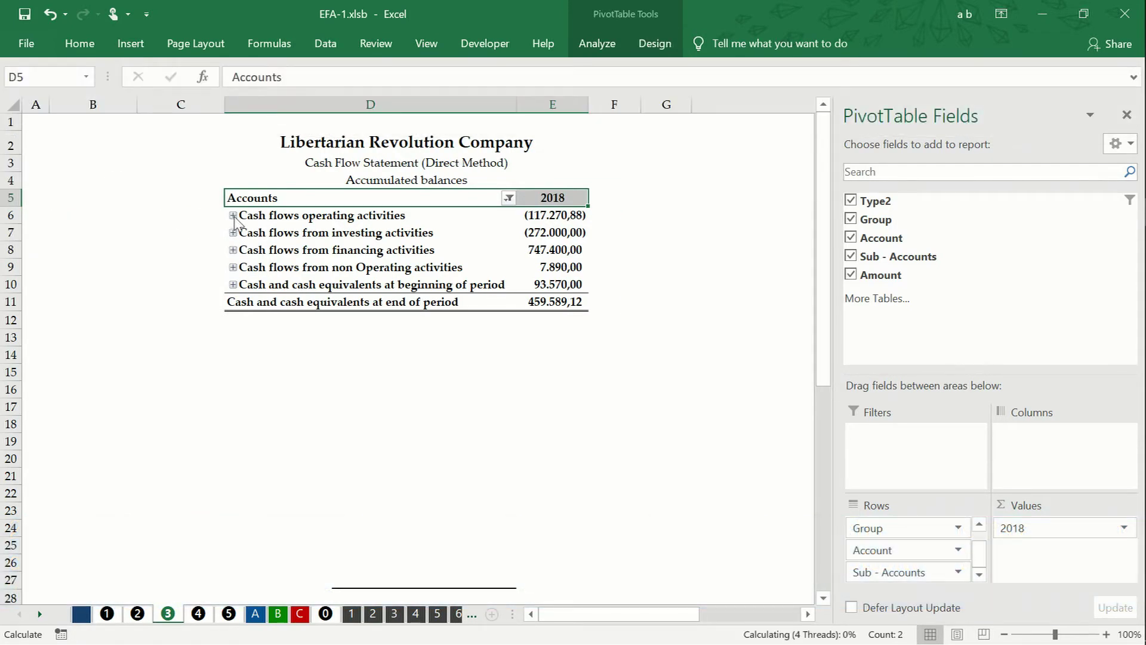
click(233, 215)
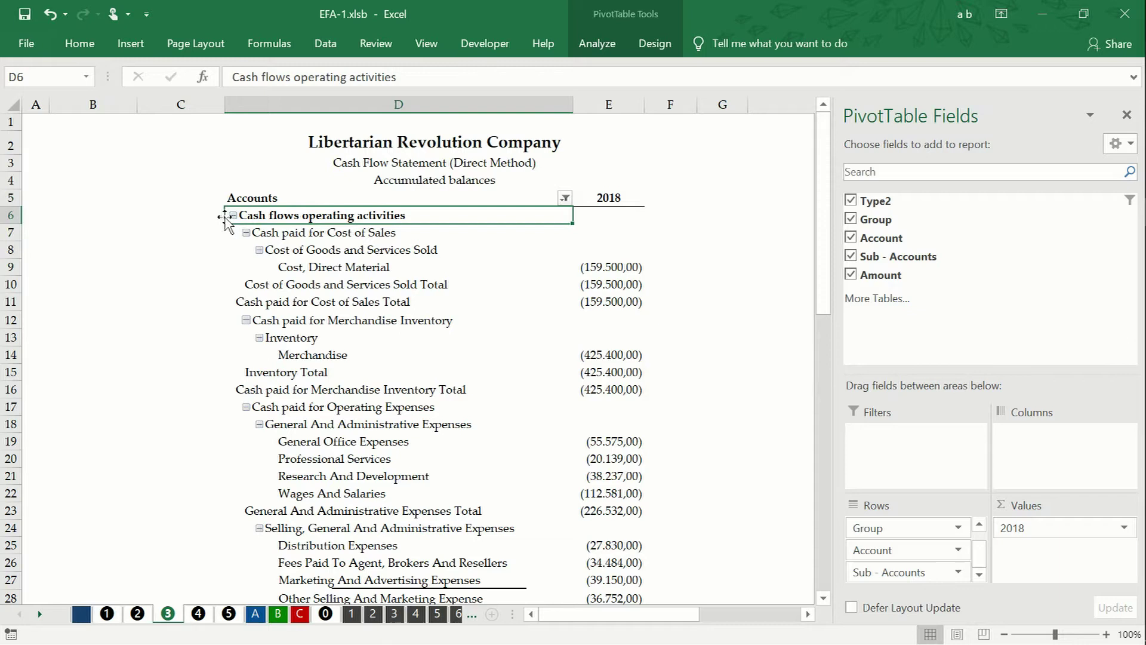
click(319, 261)
right_click(319, 263)
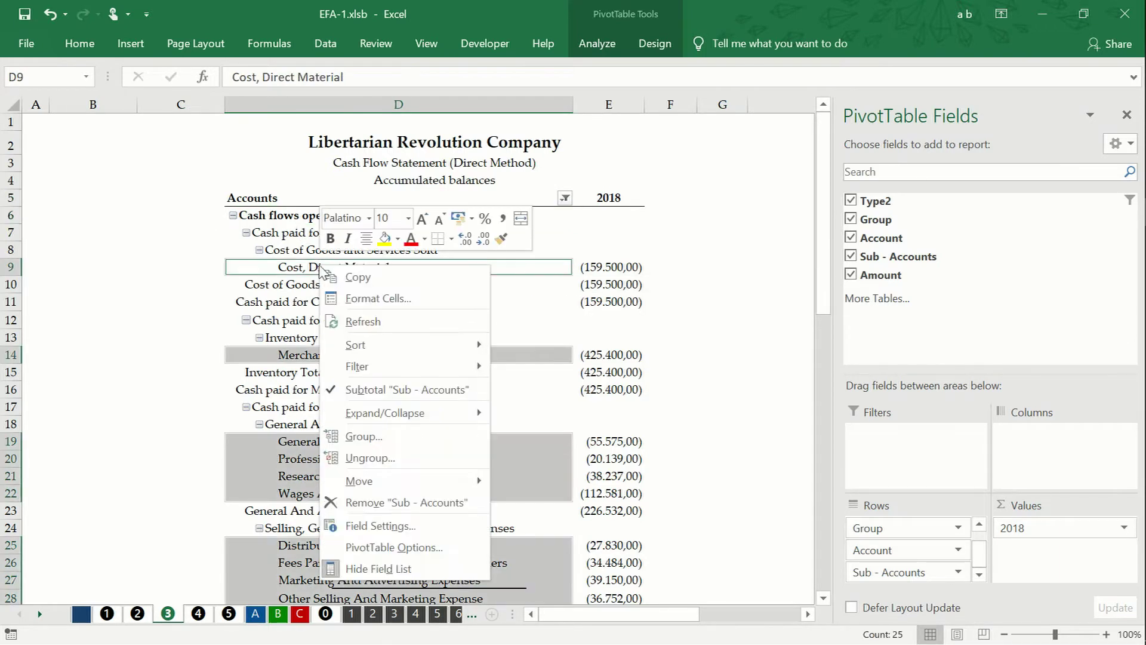
mouse_move(477, 418)
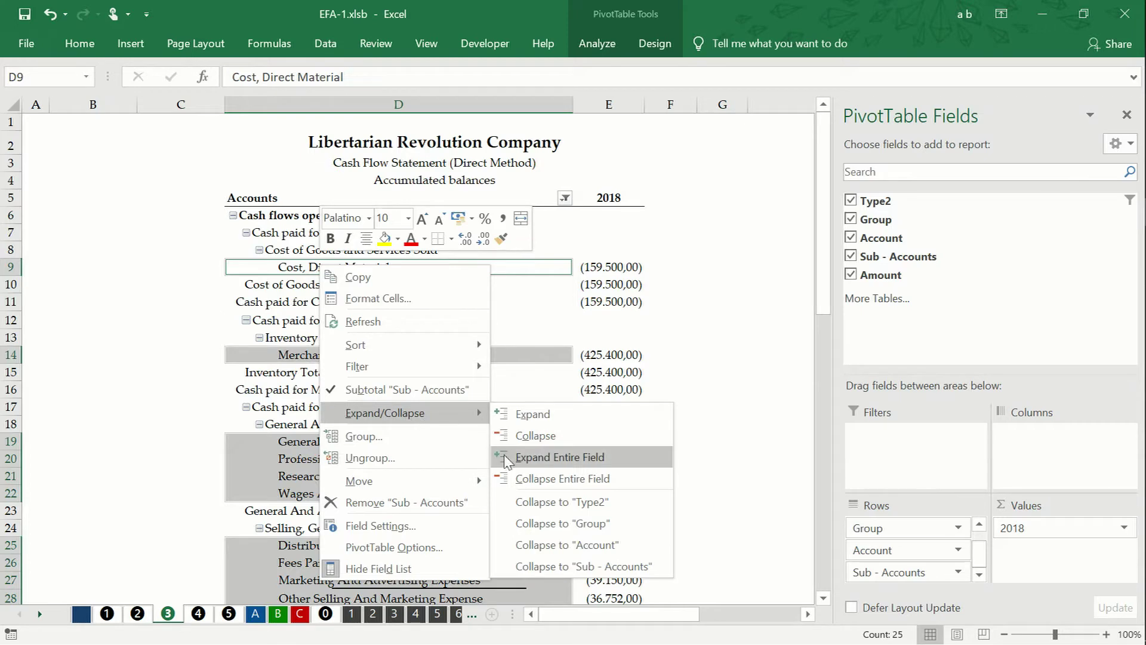
click(509, 477)
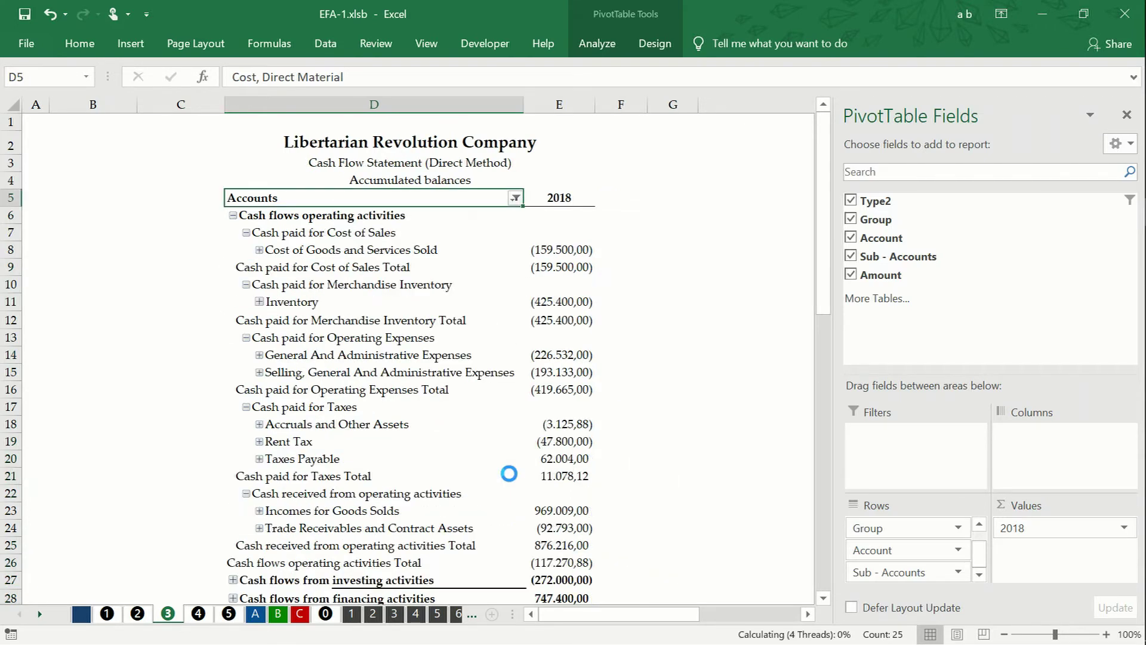
Collapse the entire Account field so only the cash categories show
click(339, 262)
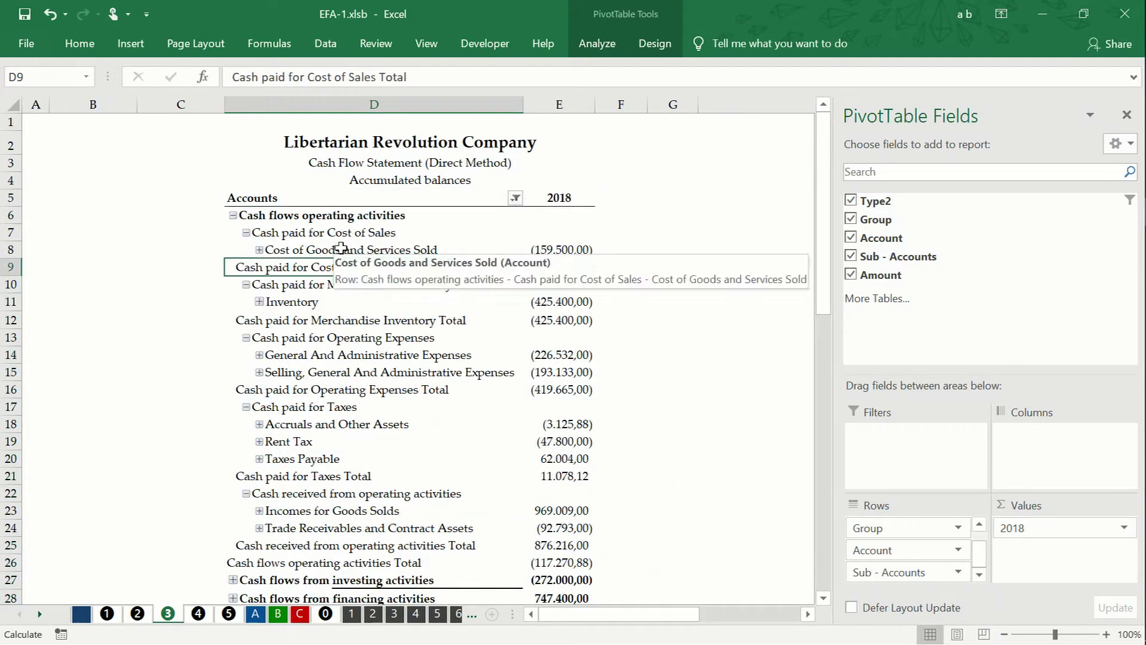
click(345, 244)
right_click(346, 246)
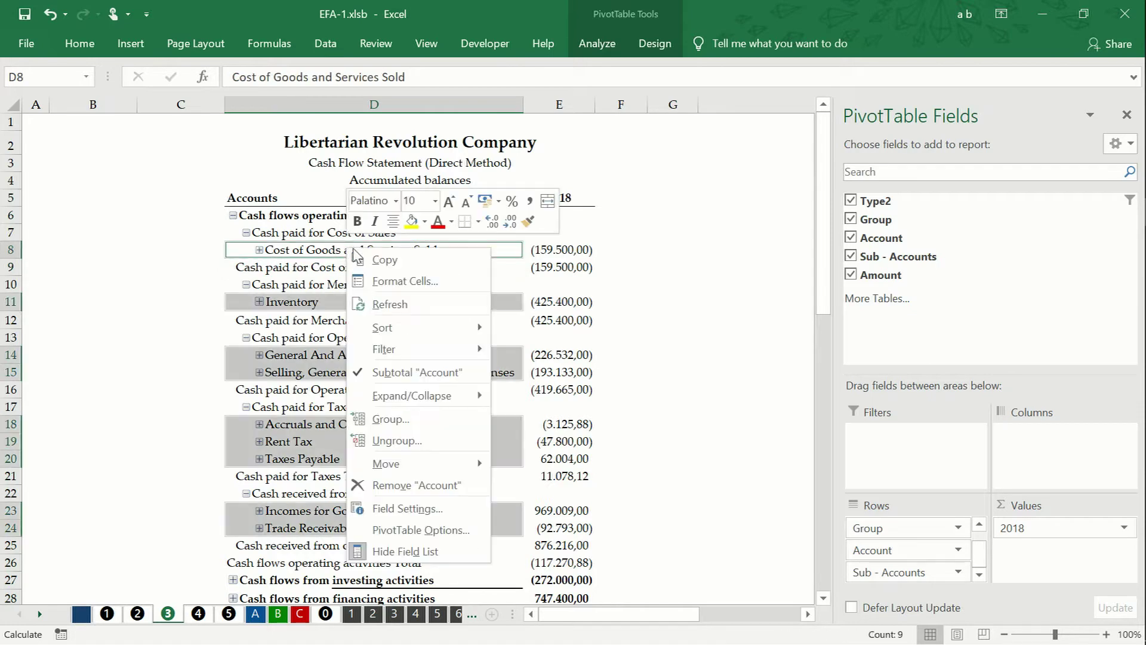
mouse_move(416, 400)
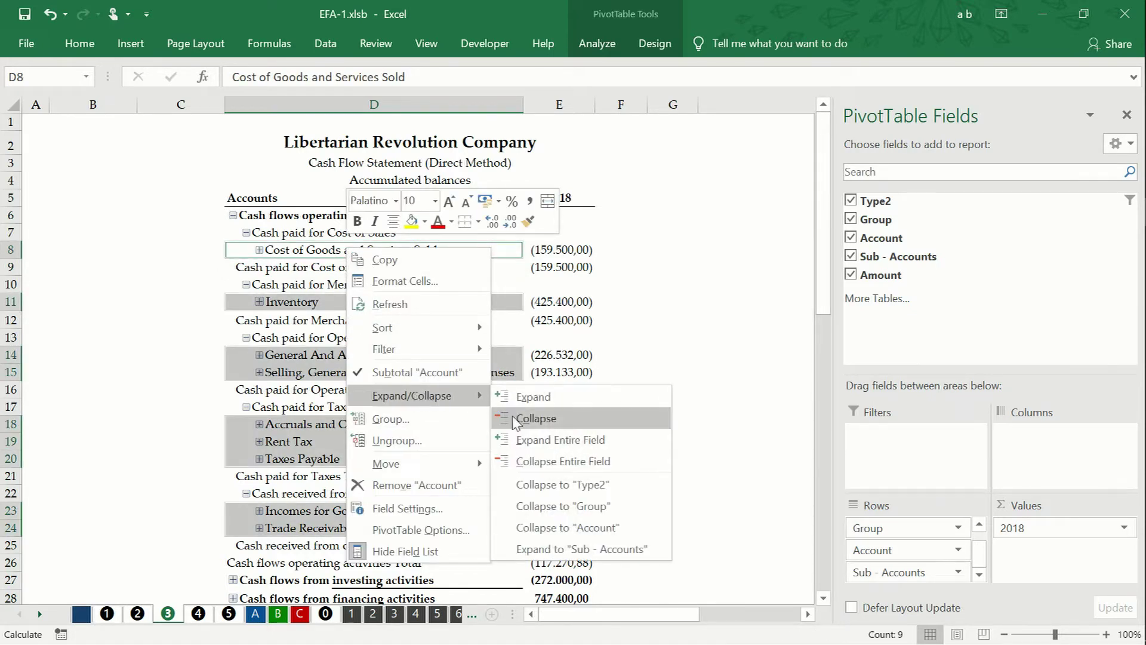
click(587, 461)
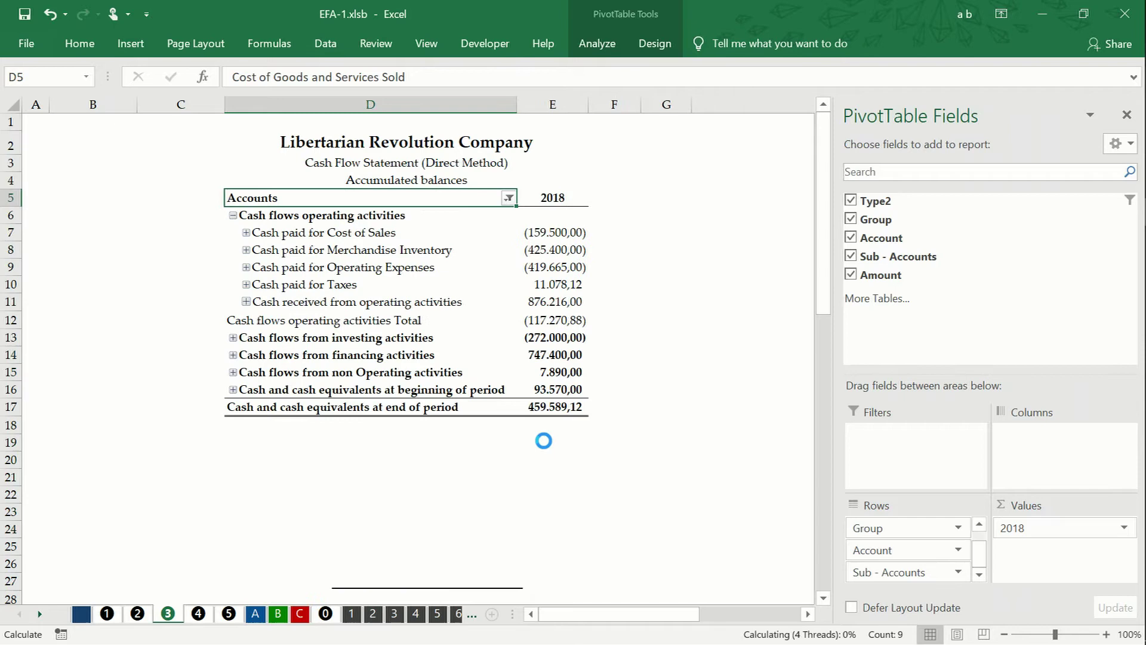
click(302, 233)
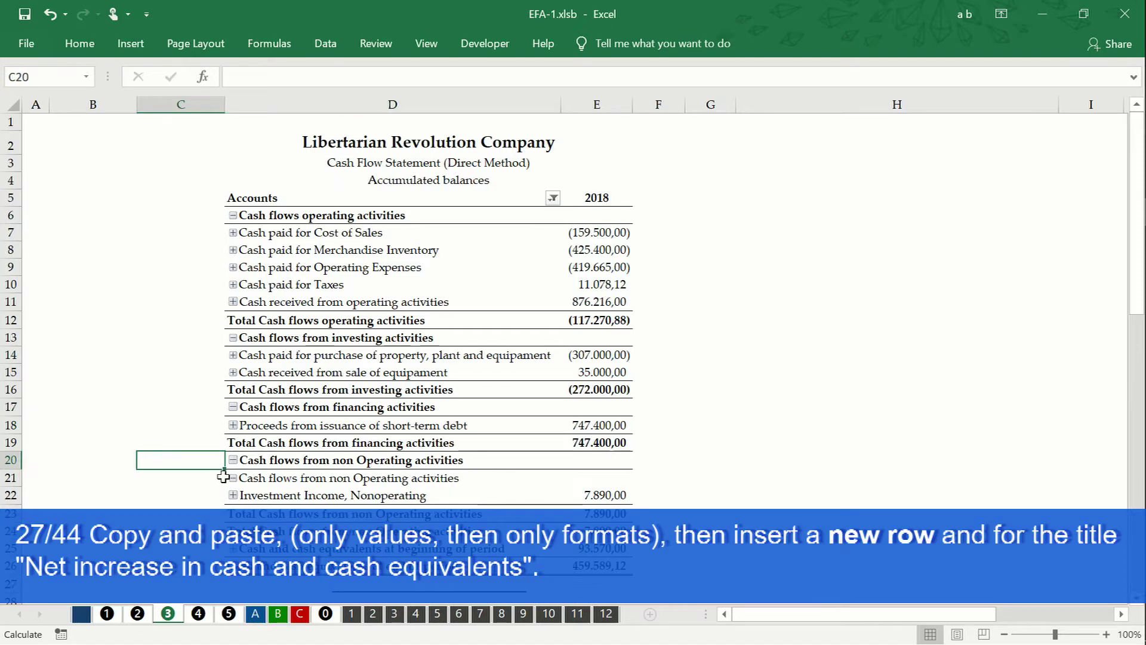
Move the signature block further down below the table
scroll(225, 479, down, 2)
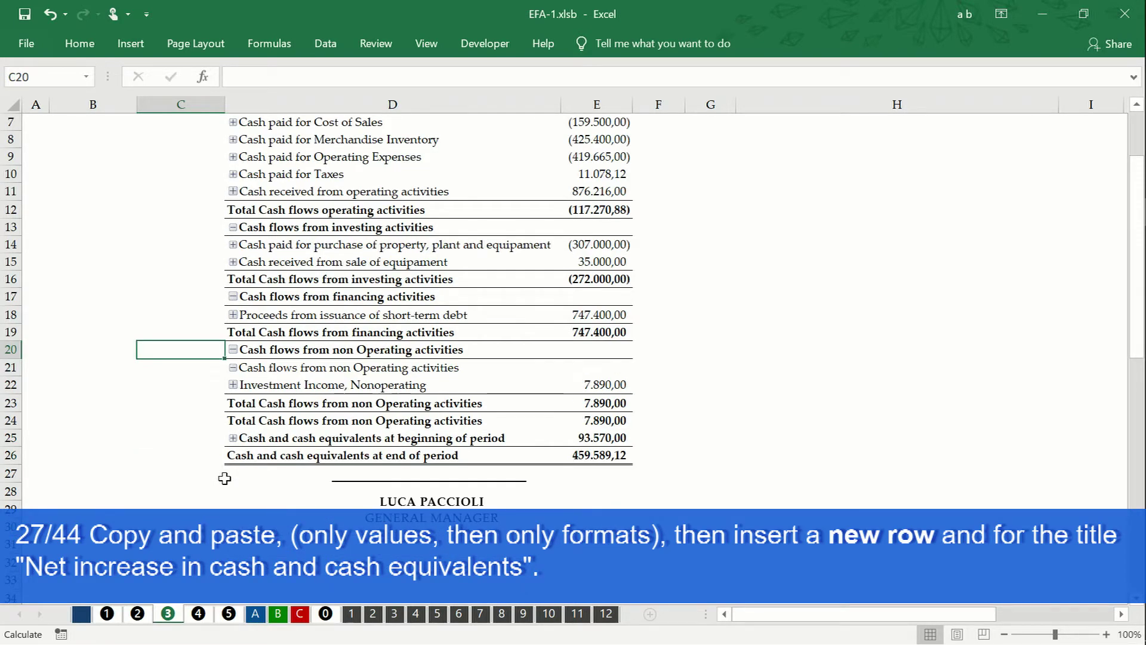
click(430, 481)
mouse_move(429, 448)
mouse_down()
mouse_move(398, 607)
mouse_move(401, 584)
mouse_up()
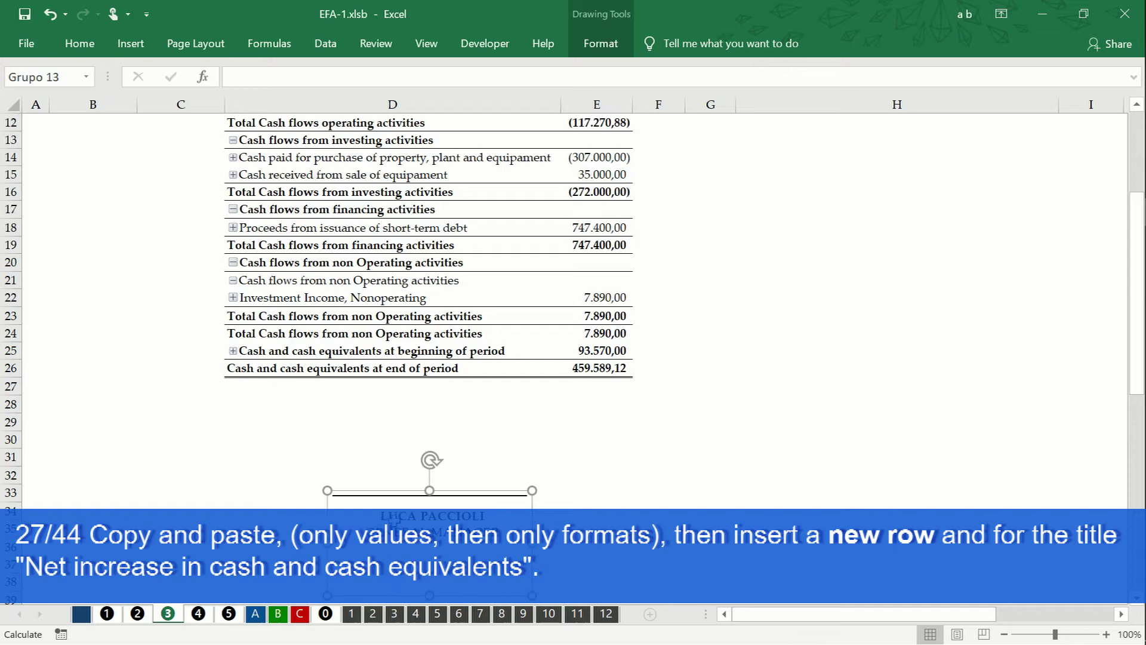
scroll(298, 327, up, 4)
Copy the cash flow table D5:E26 and paste it as values at H5
drag(235, 194, 597, 563)
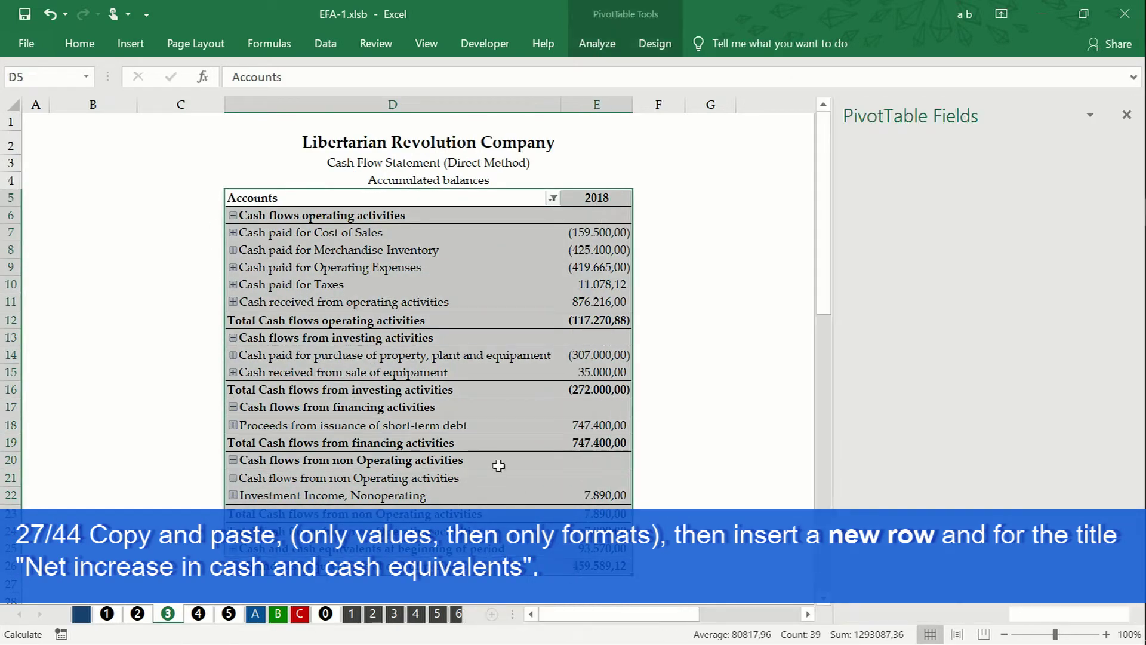
right_click(499, 465)
click(536, 478)
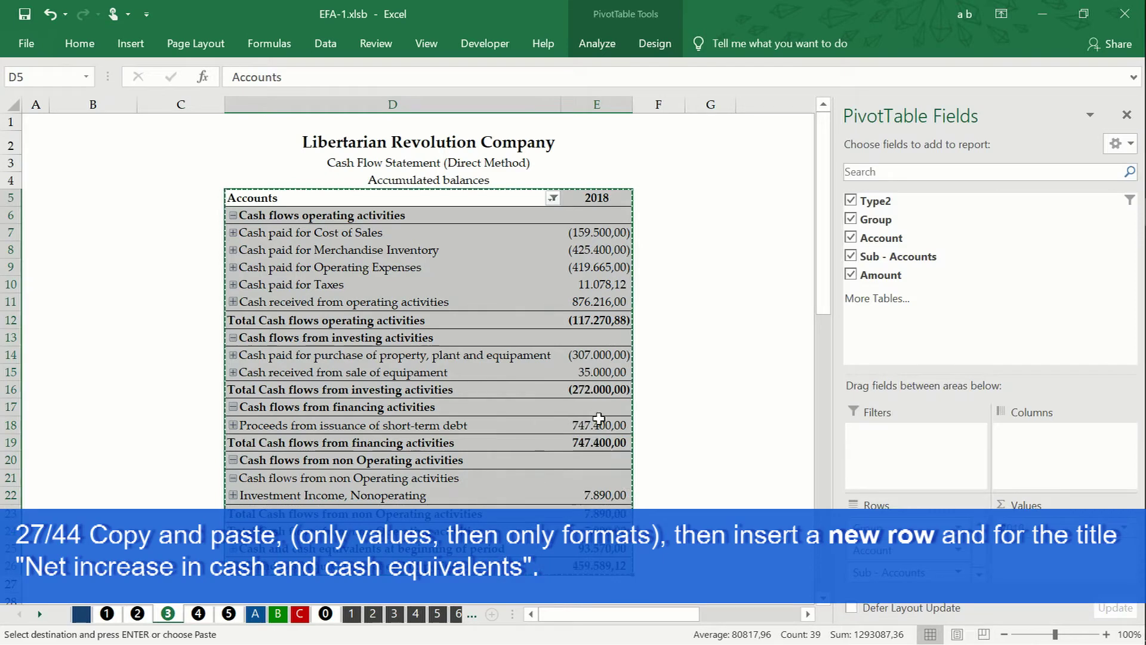
click(725, 192)
right_click(724, 193)
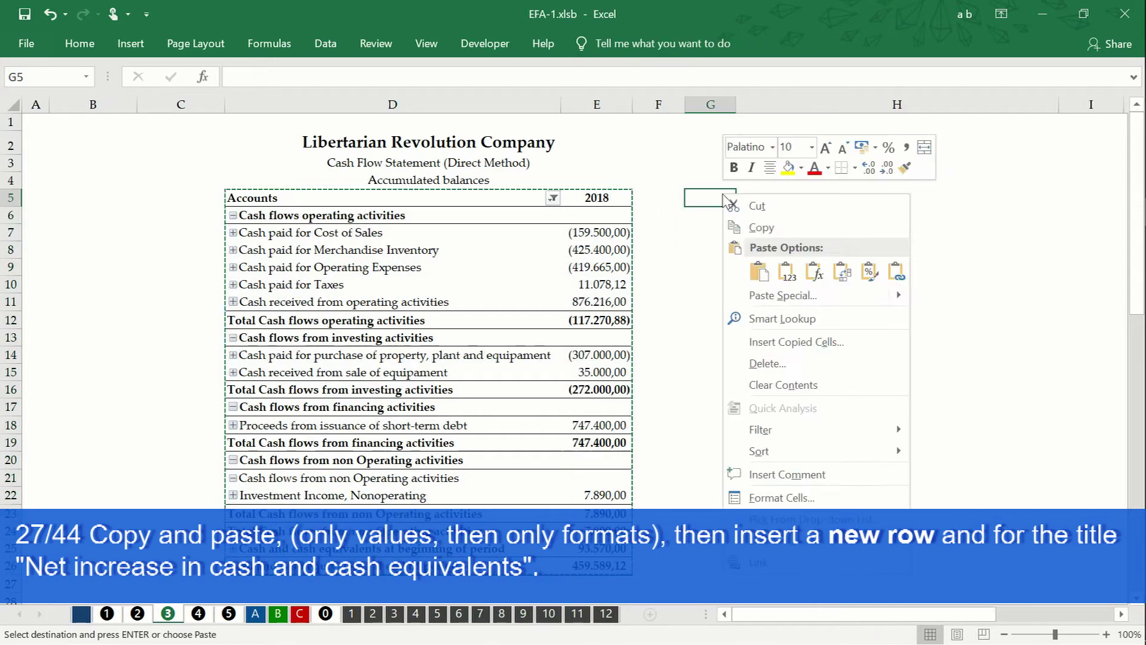
click(769, 185)
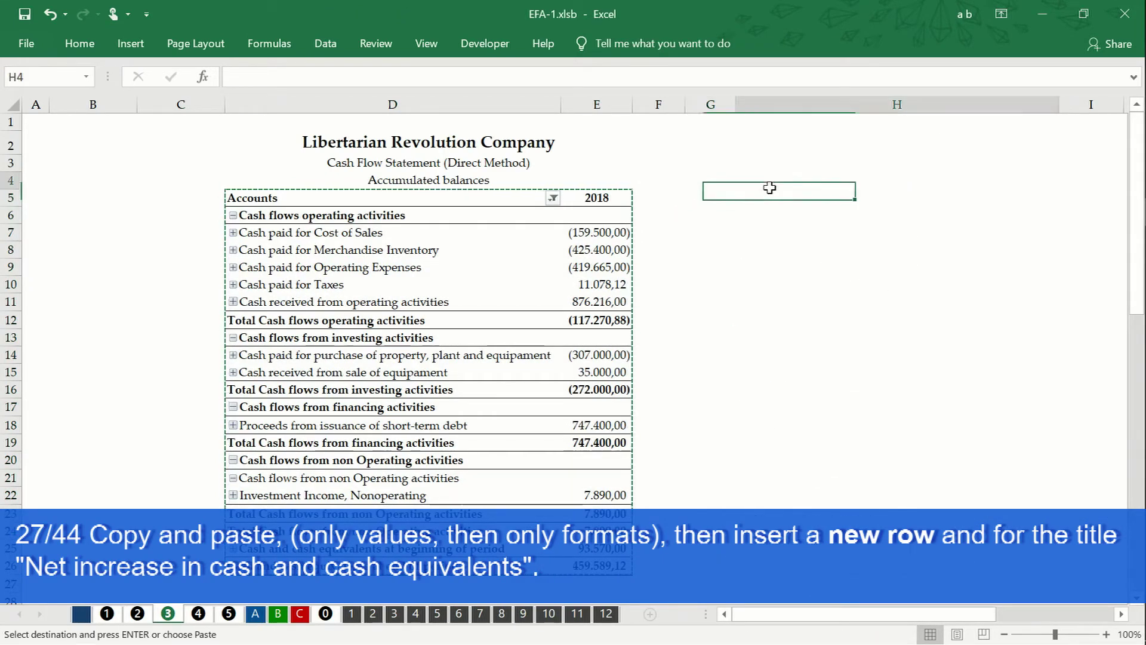
drag(769, 185, 767, 195)
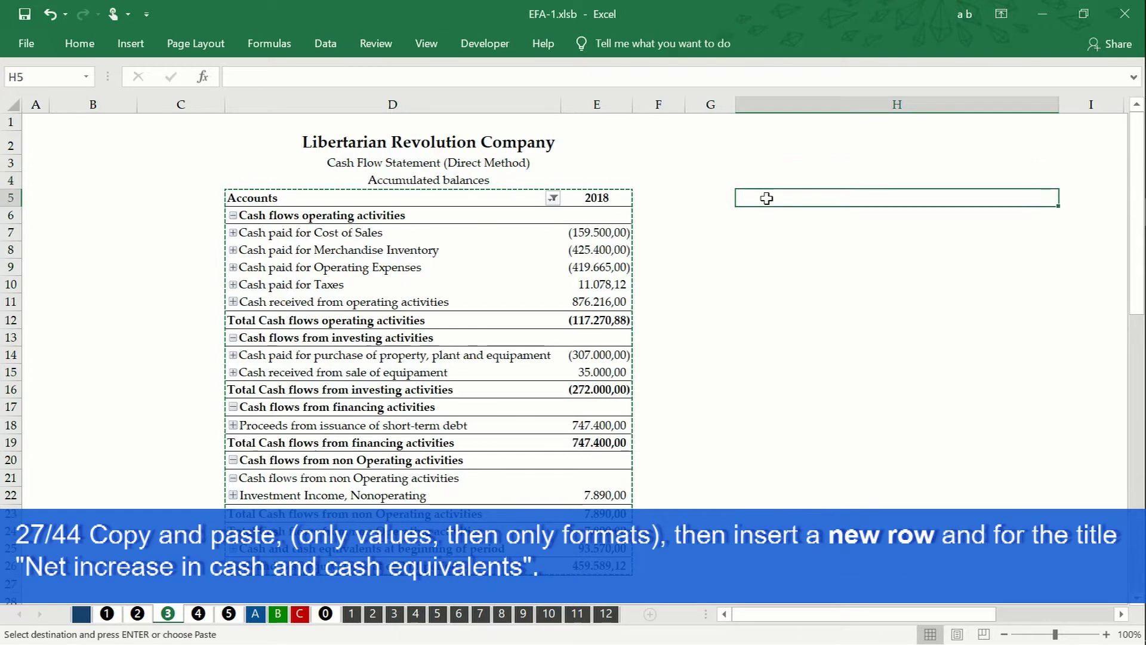
right_click(767, 195)
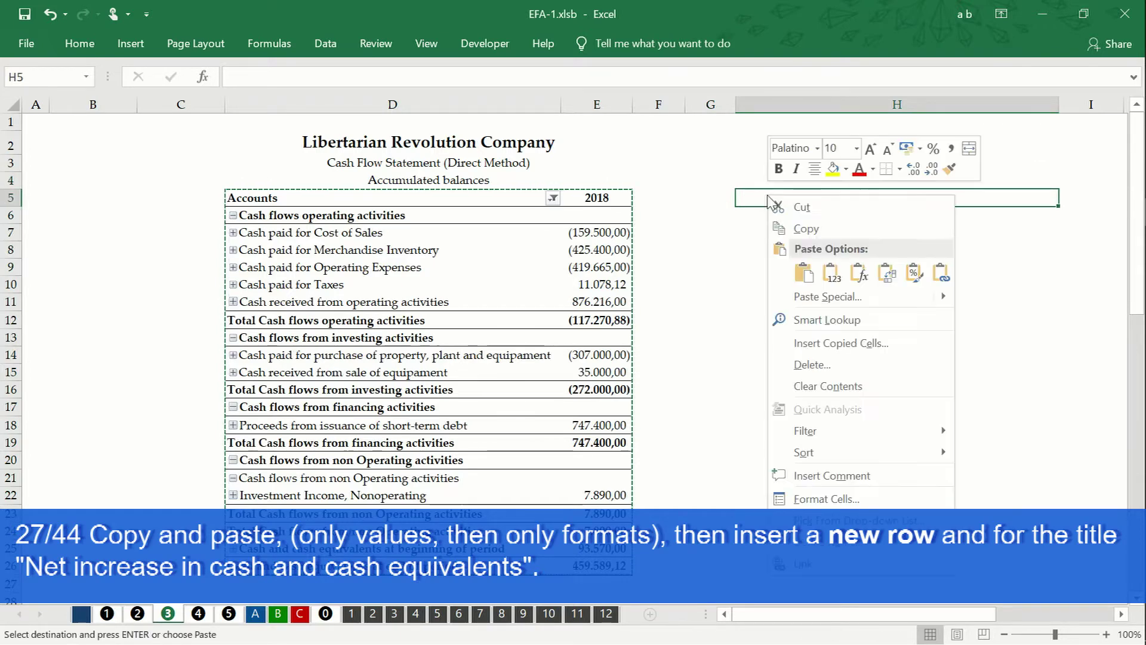
click(835, 266)
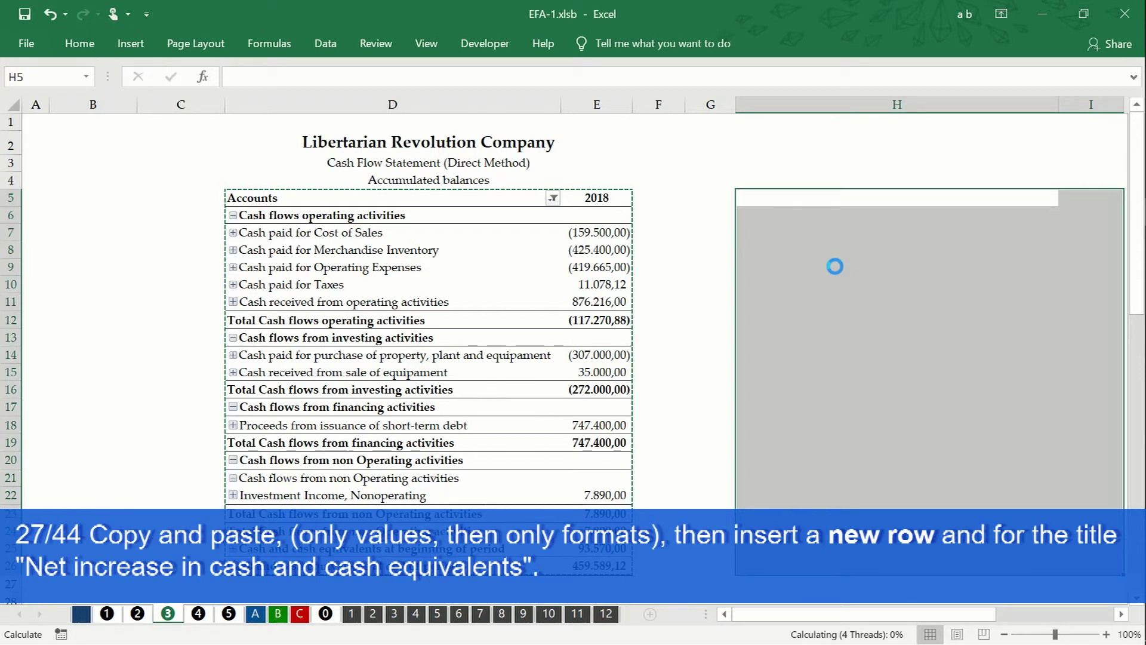
Apply the original table's formatting to the pasted copy at H5
right_click(829, 202)
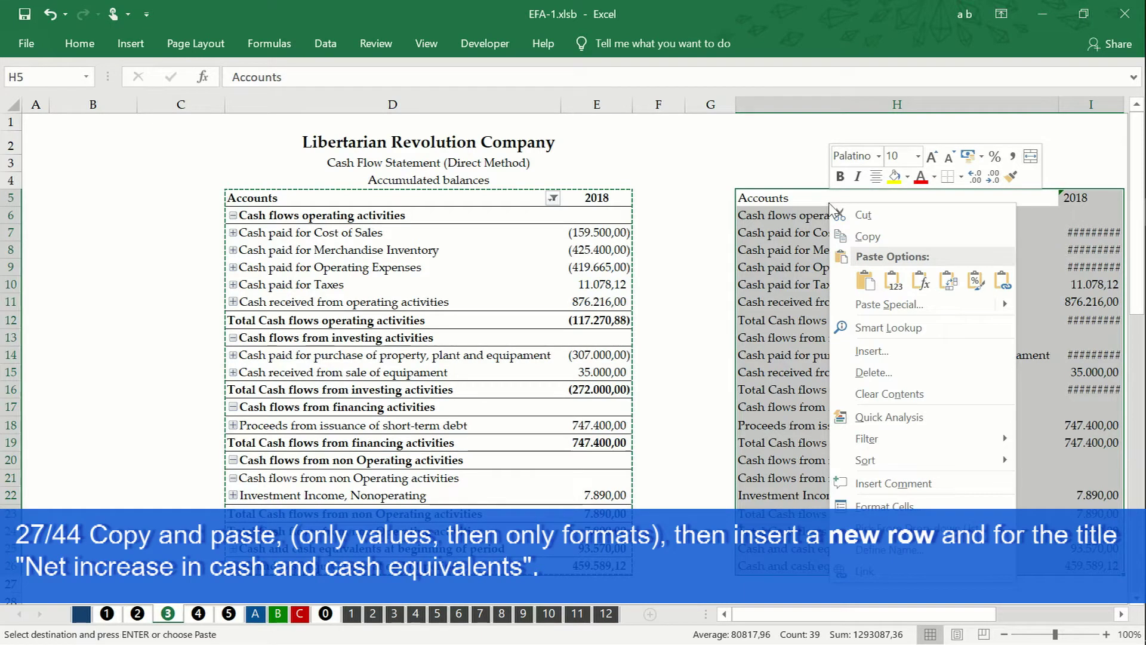
click(975, 281)
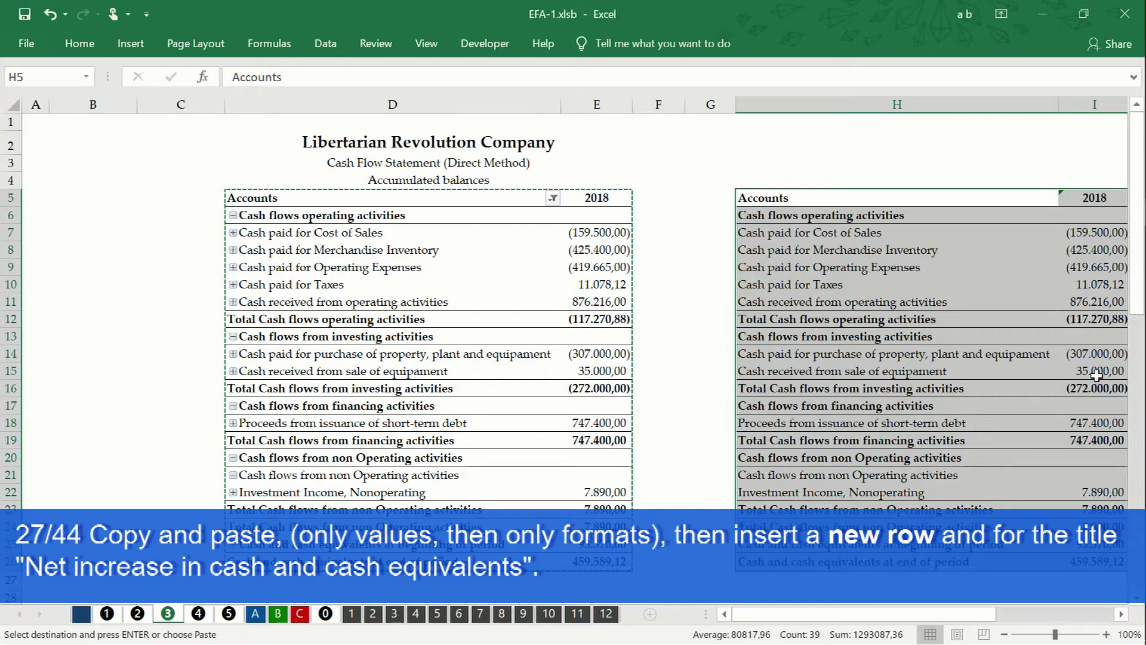
drag(776, 561, 940, 563)
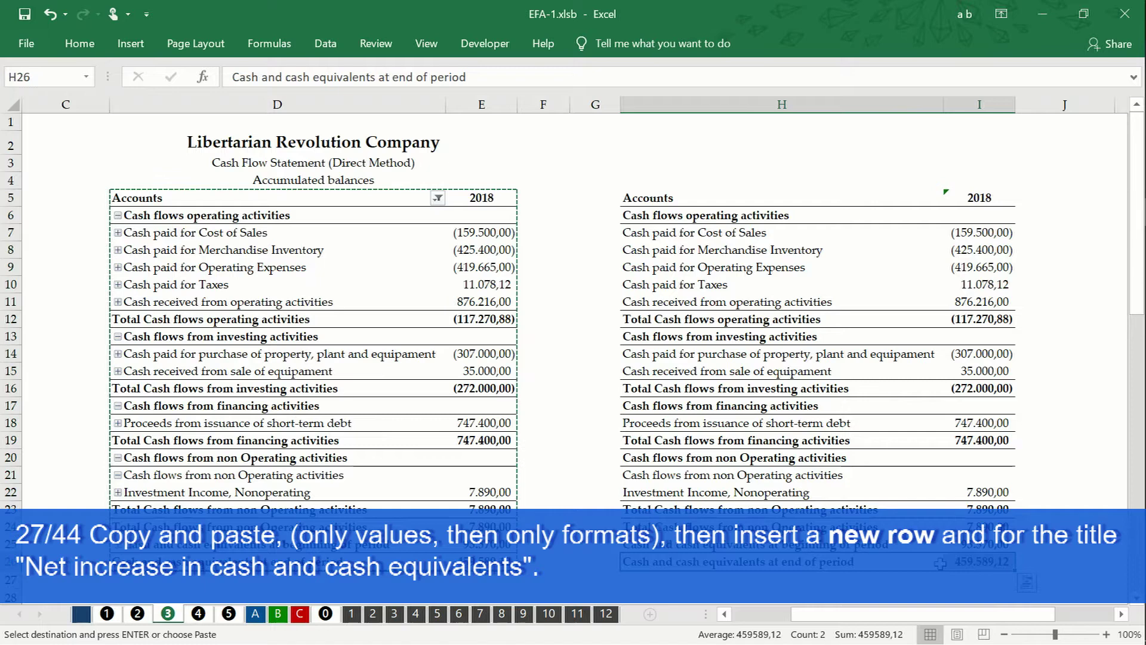
Move the end-of-period row to row 27 and enter =I27-I25 in I26
drag(639, 570, 635, 580)
click(979, 561)
text(=)
key(Down)
text(-)
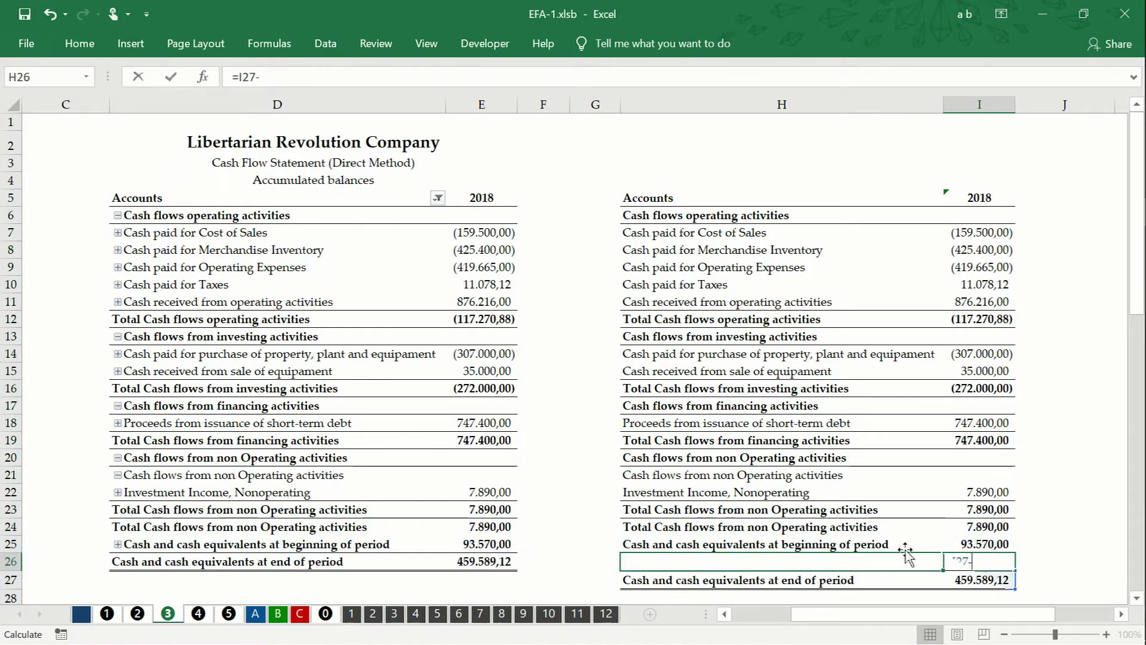
key(Up)
key(Up)
key(Down)
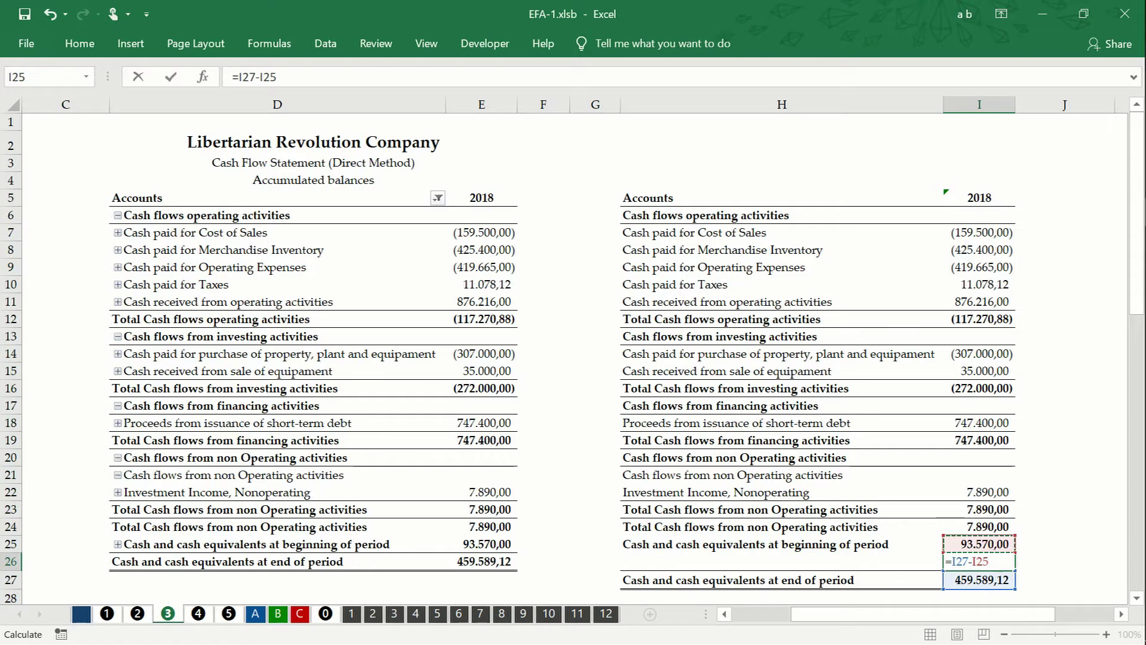
key(Return)
key(Down)
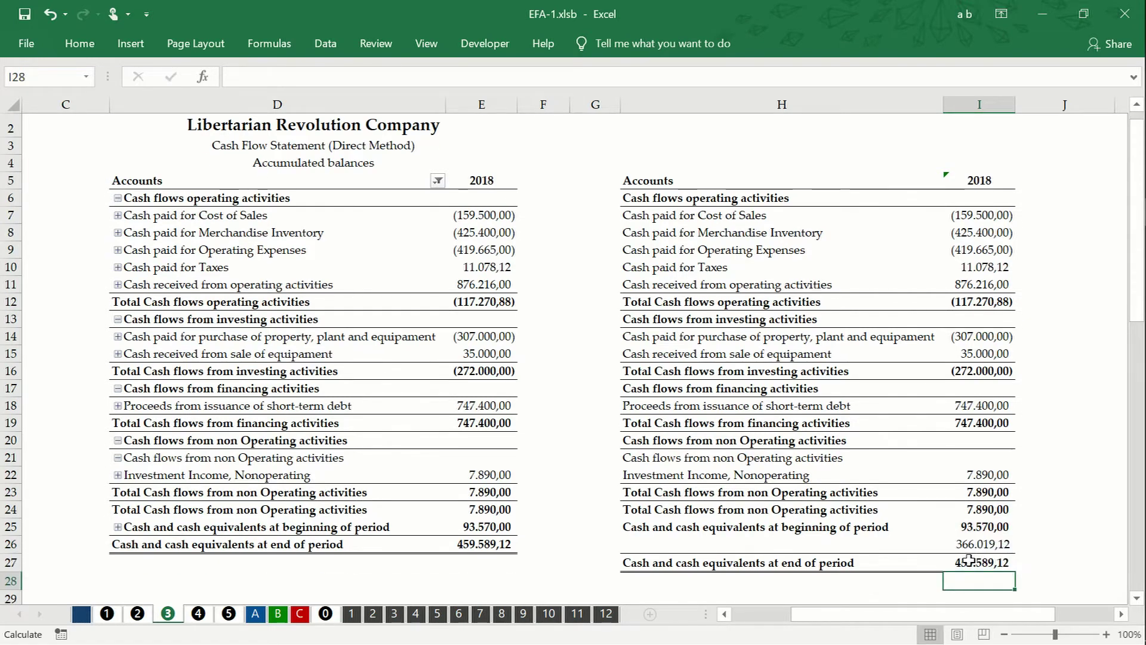
click(972, 547)
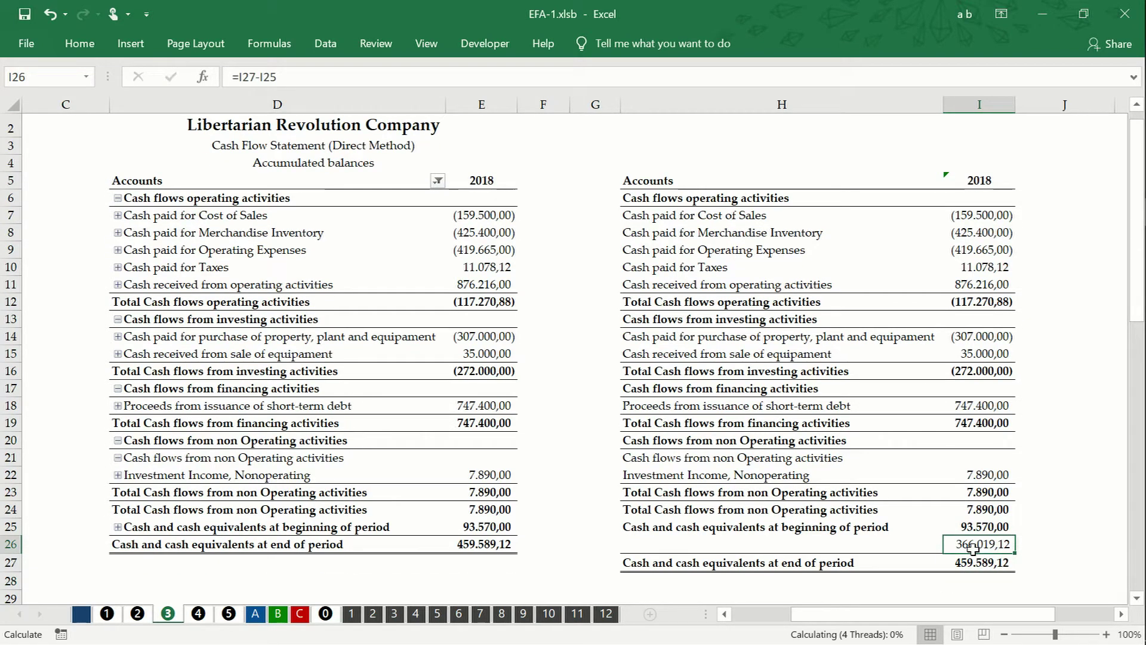
Label H26 'Net increase in cash and cash equivalents'
click(80, 43)
key(Left)
text(Net increase in cash and cash equivalents)
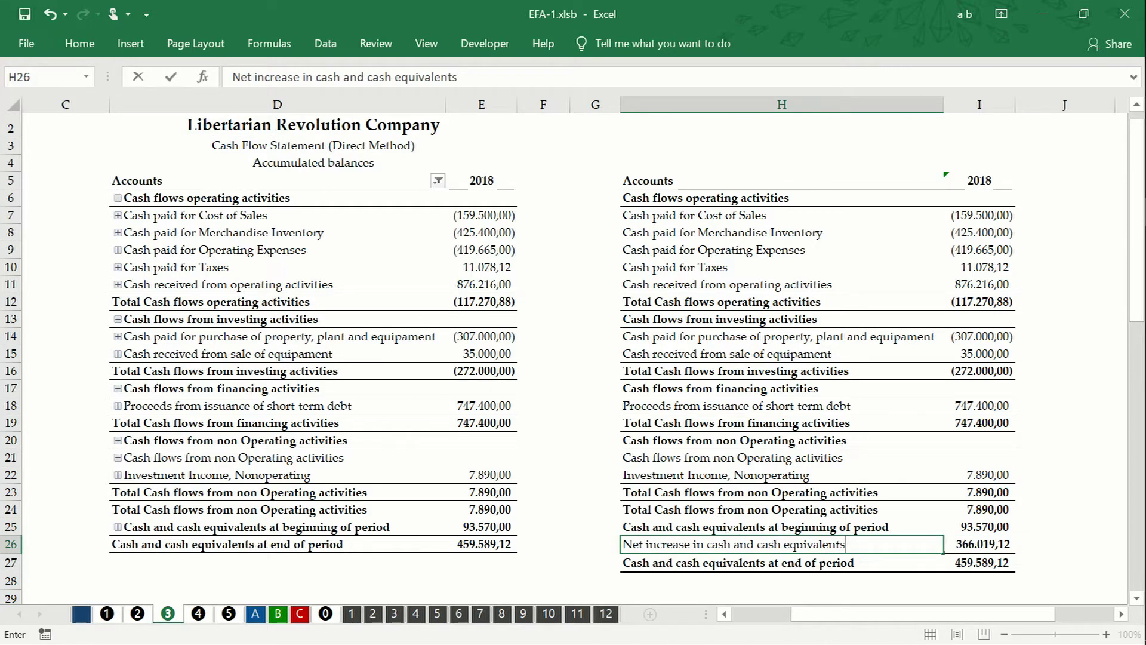
click(885, 559)
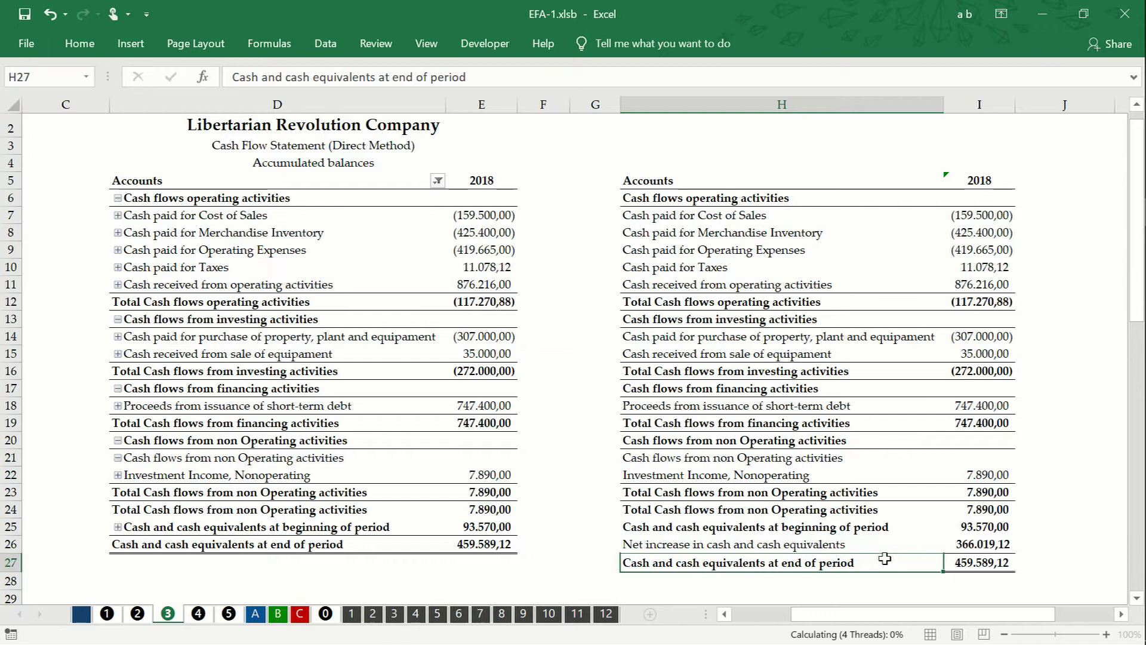
click(801, 543)
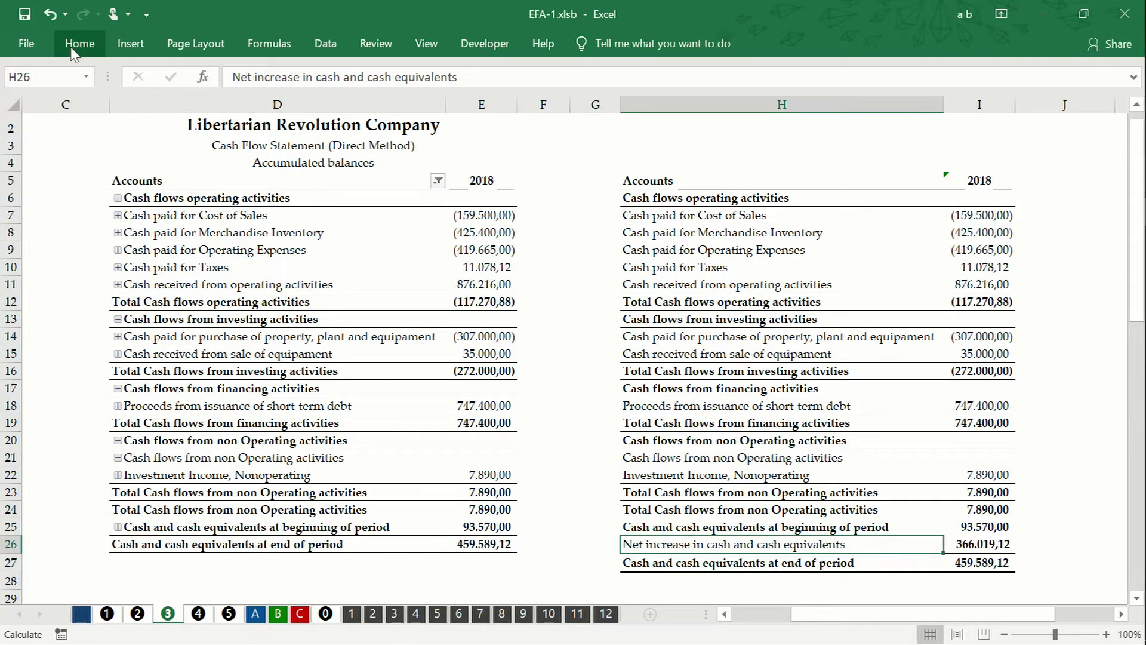
scroll(889, 558, up, 1)
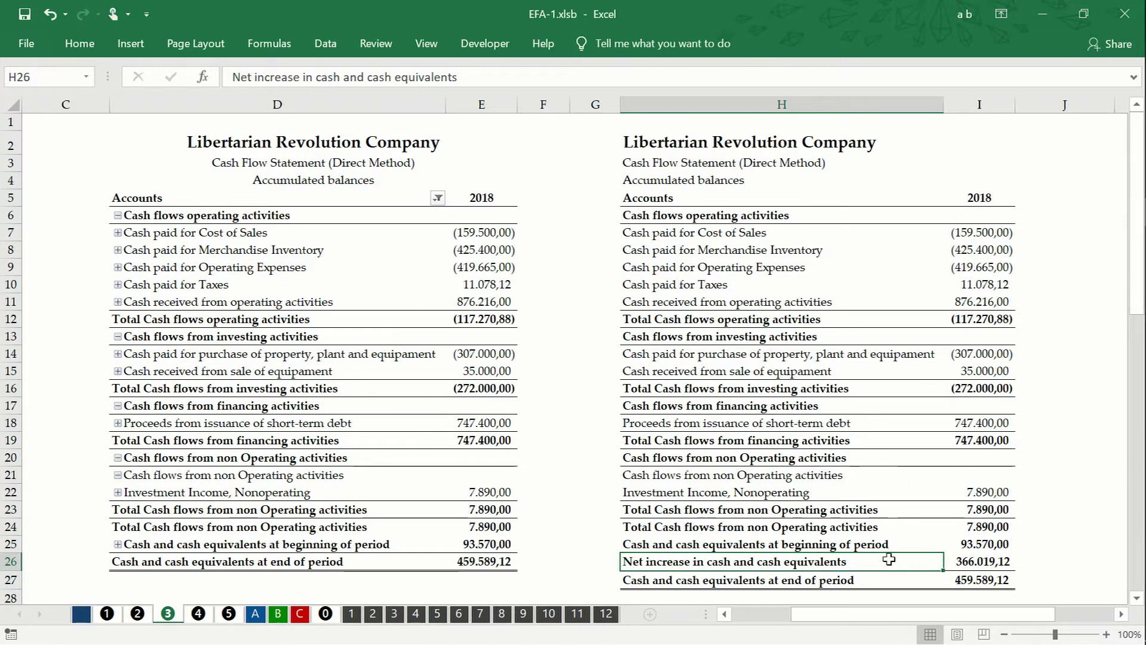
Fill the 459.589,12 ending cash cell I27 light green, then view sheet 2's balance sheet
click(974, 582)
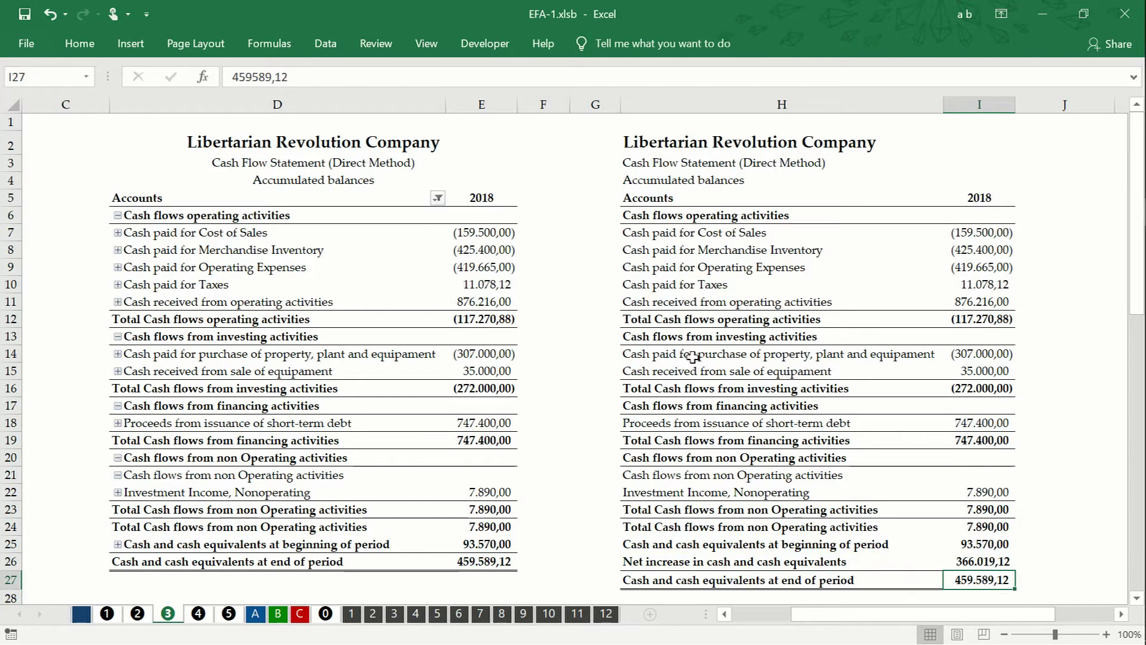
click(81, 43)
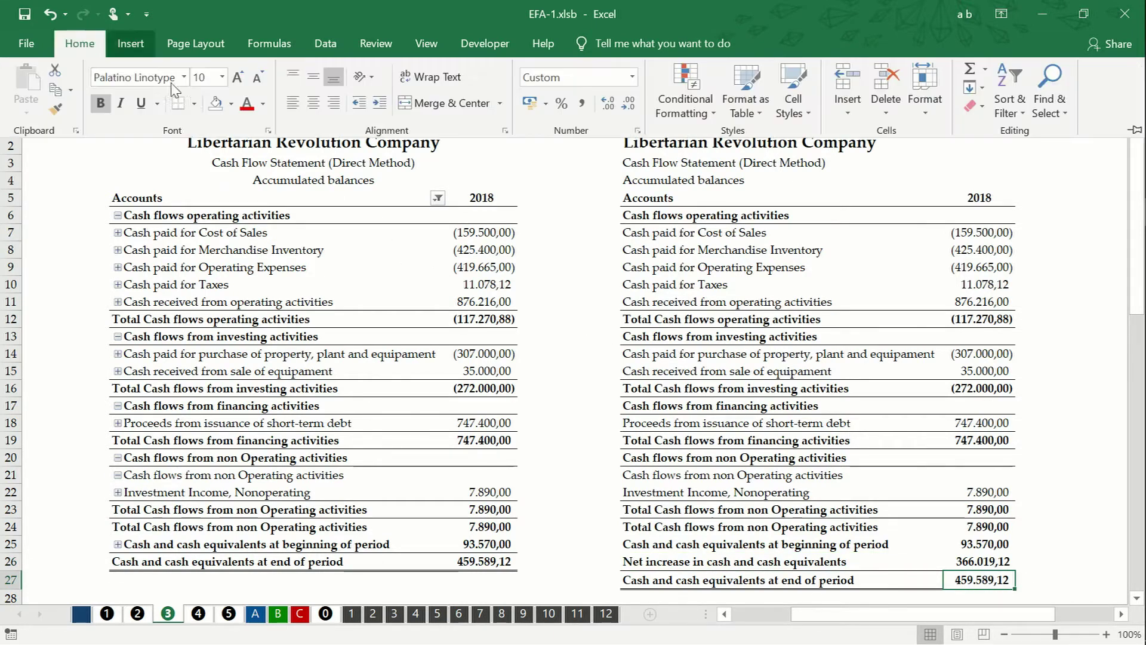
click(231, 103)
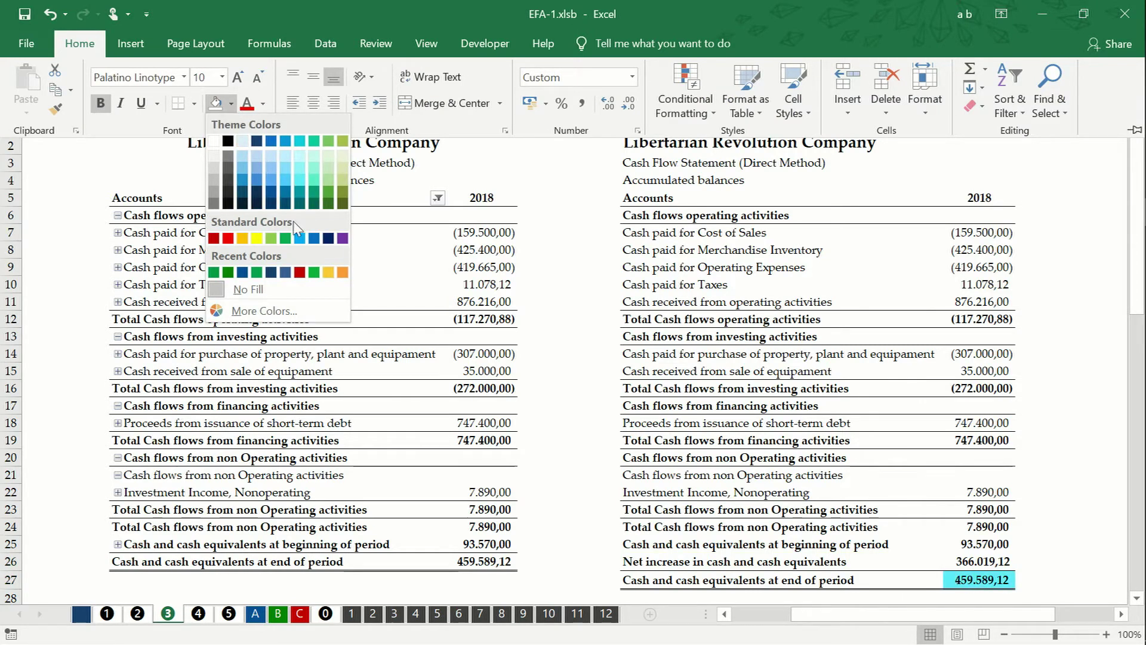
click(275, 240)
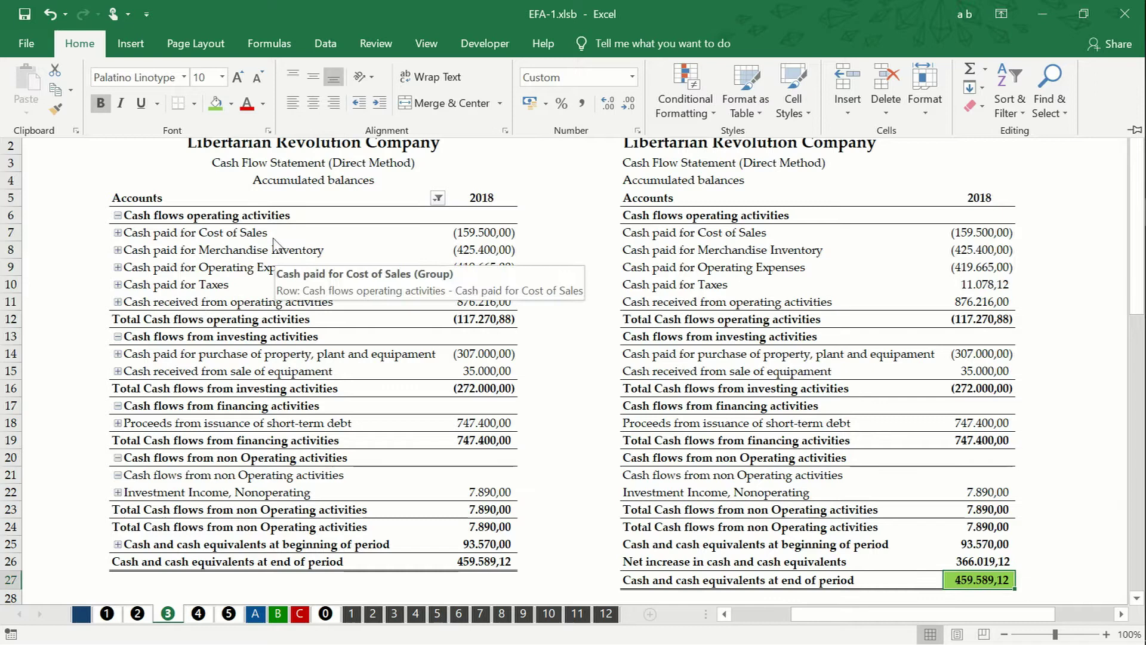
key(Escape)
click(138, 614)
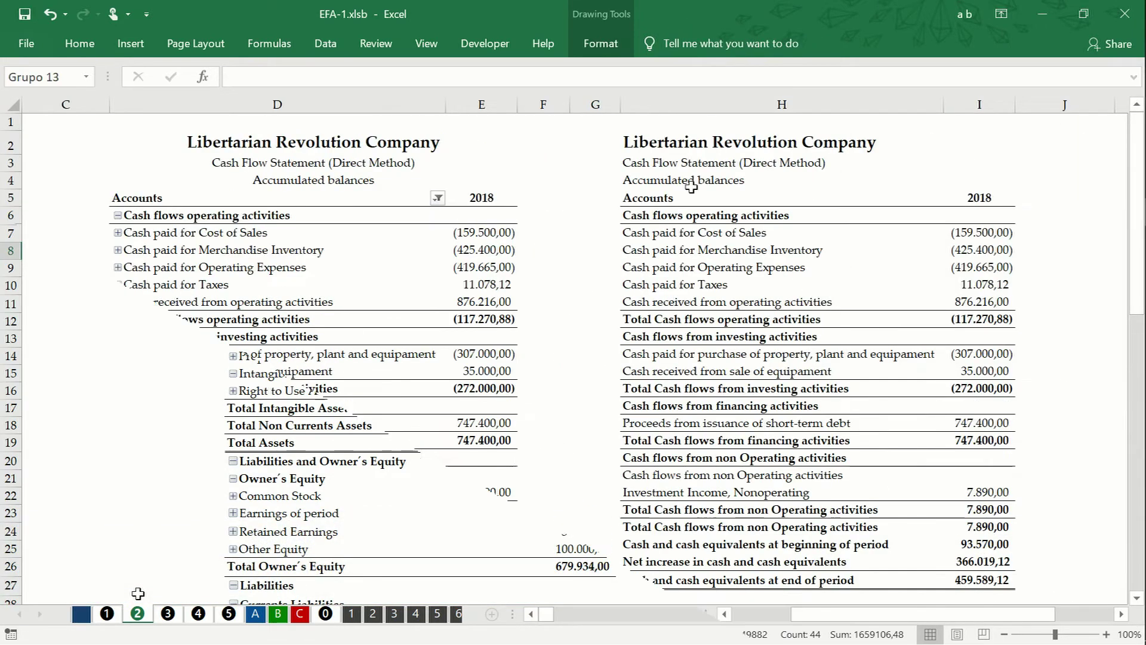
Select the static statement H2:I41 and go to the print preview
mouse_move(686, 142)
mouse_down()
mouse_move(776, 221)
mouse_move(806, 639)
mouse_move(760, 187)
mouse_move(769, 227)
mouse_up()
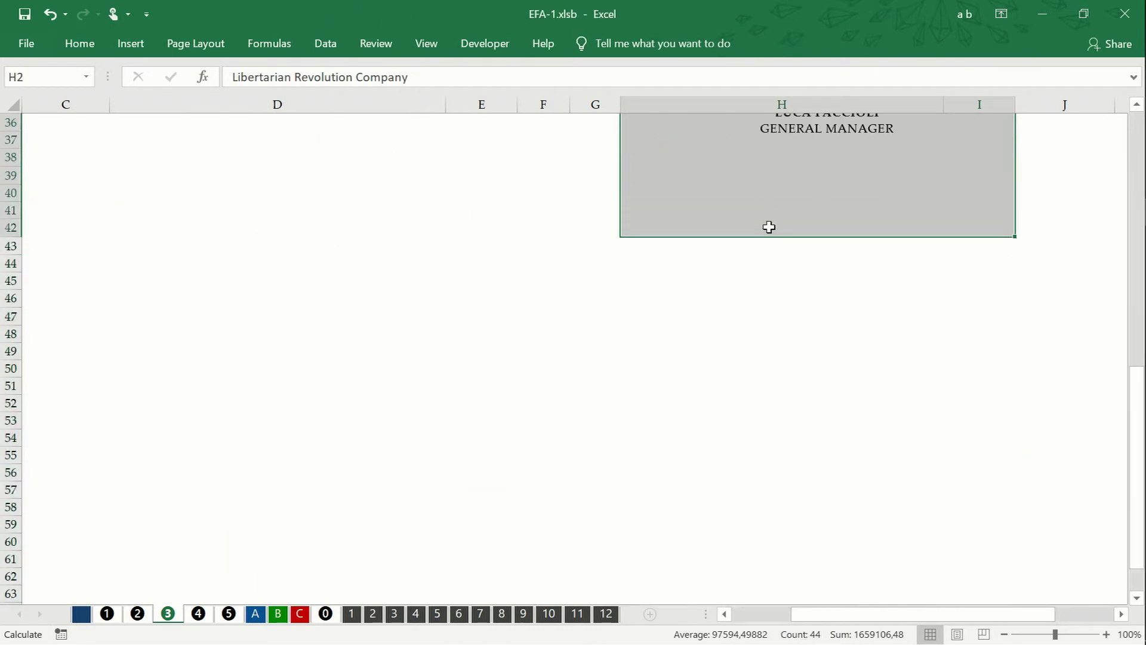
scroll(769, 227, up, 12)
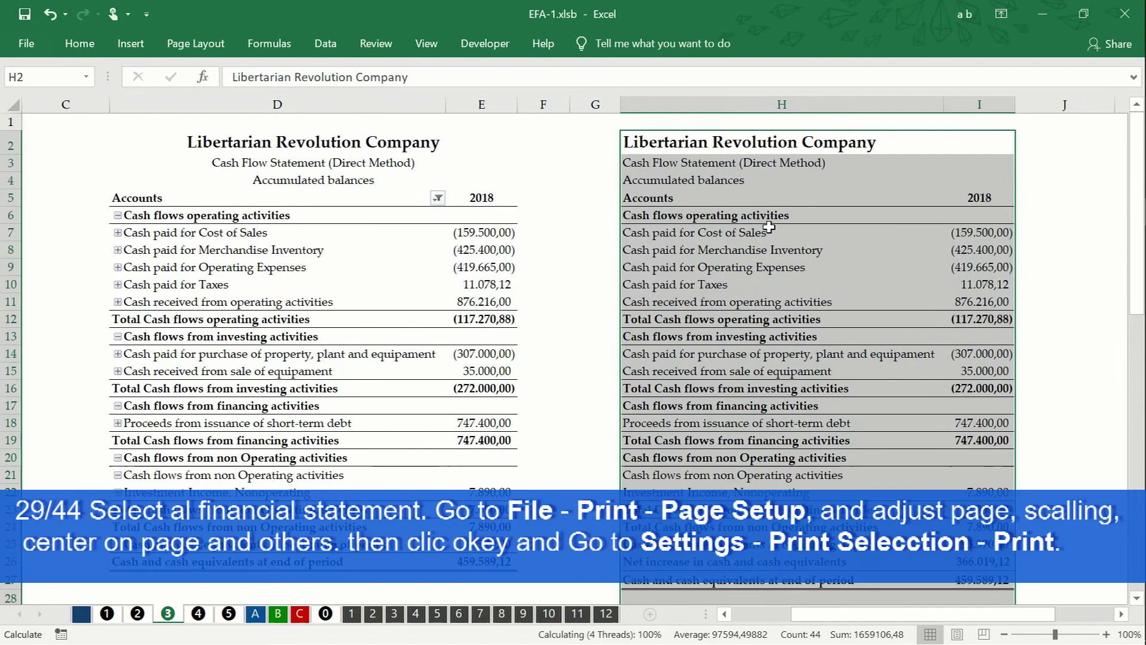
click(24, 43)
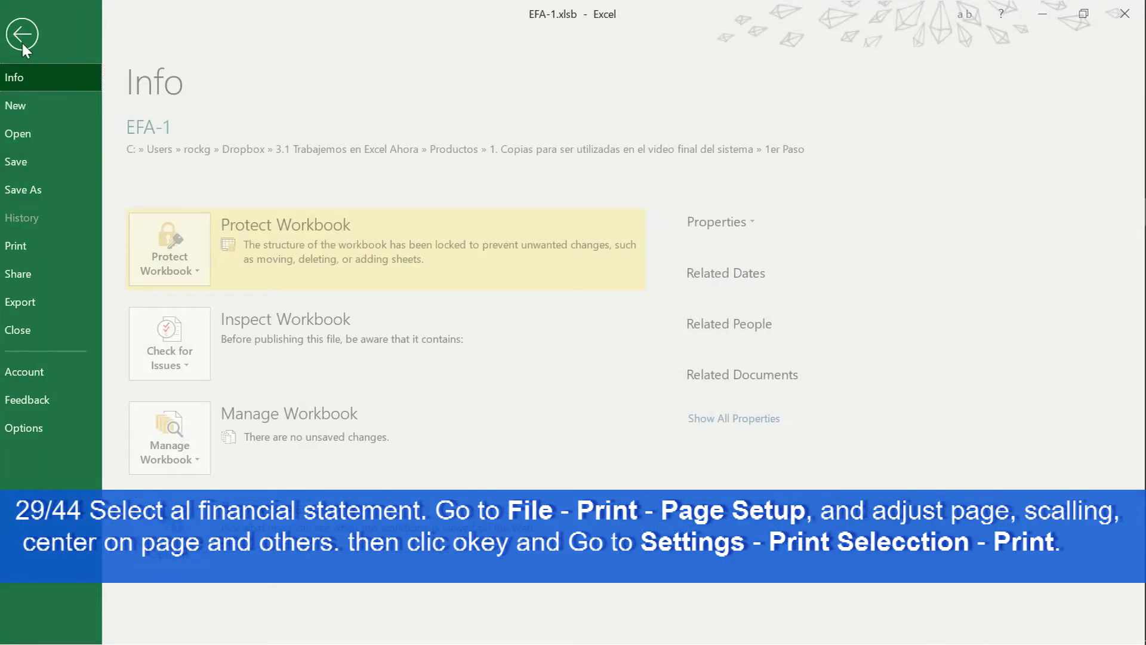
click(29, 245)
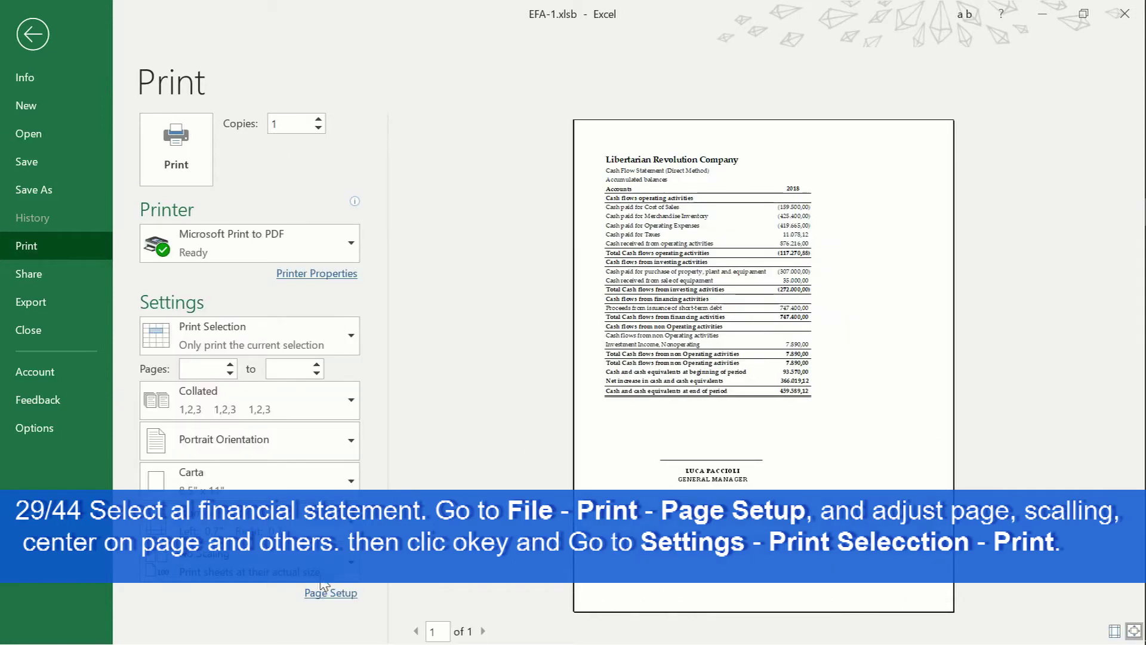
Centre the page horizontally and vertically and print to Microsoft Print to PDF
click(328, 592)
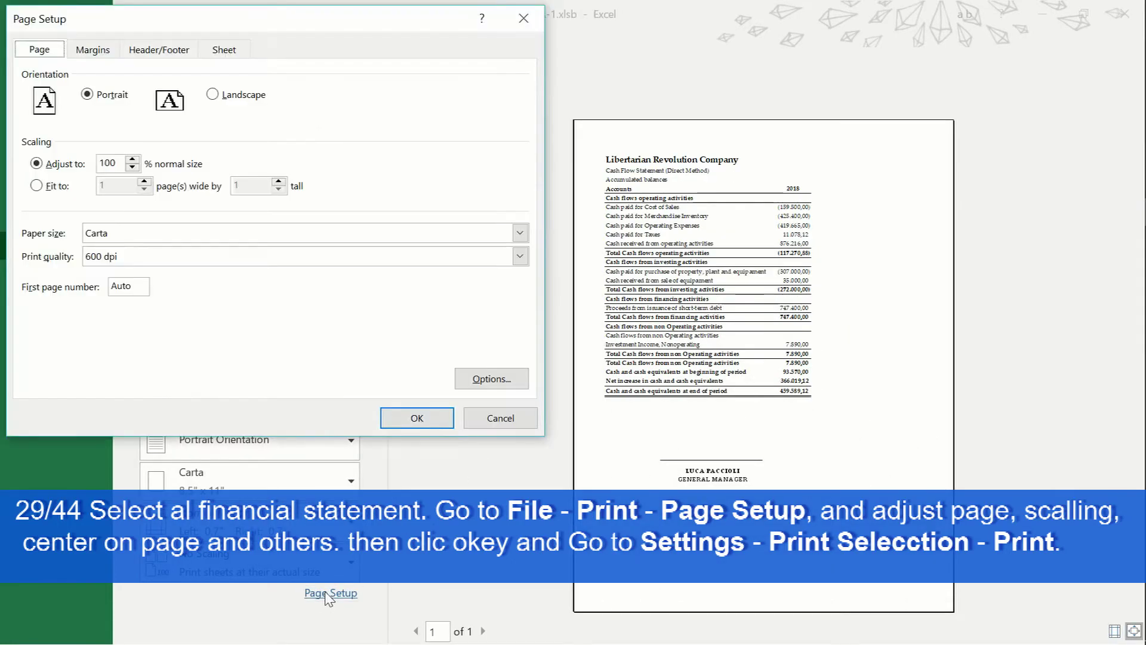
click(92, 49)
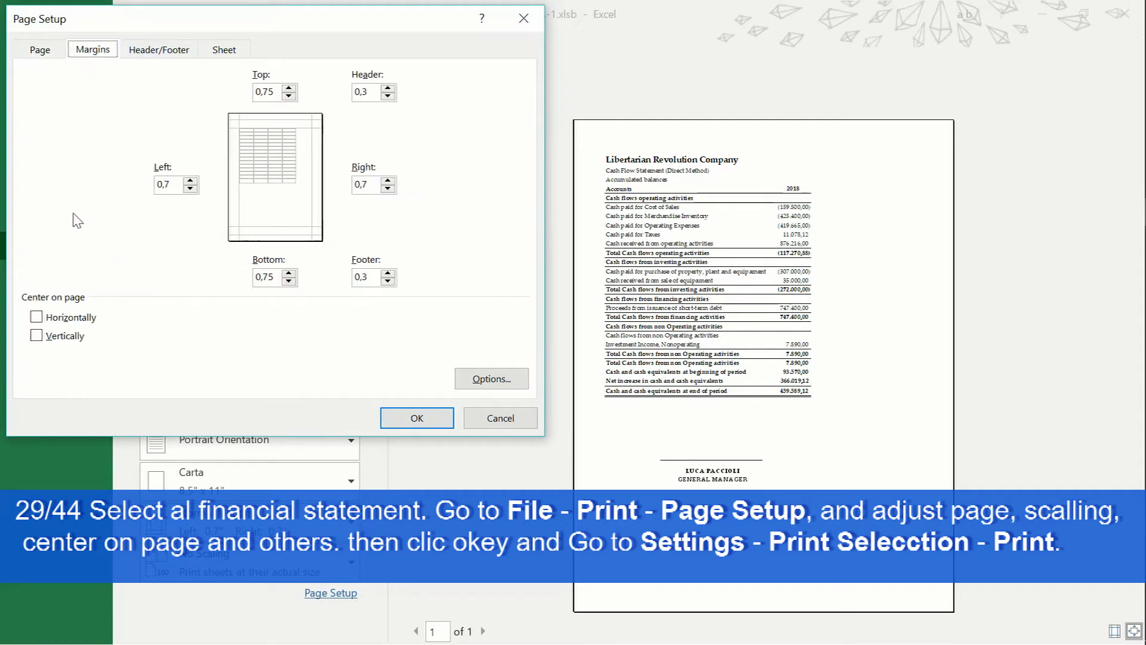
click(37, 317)
click(37, 335)
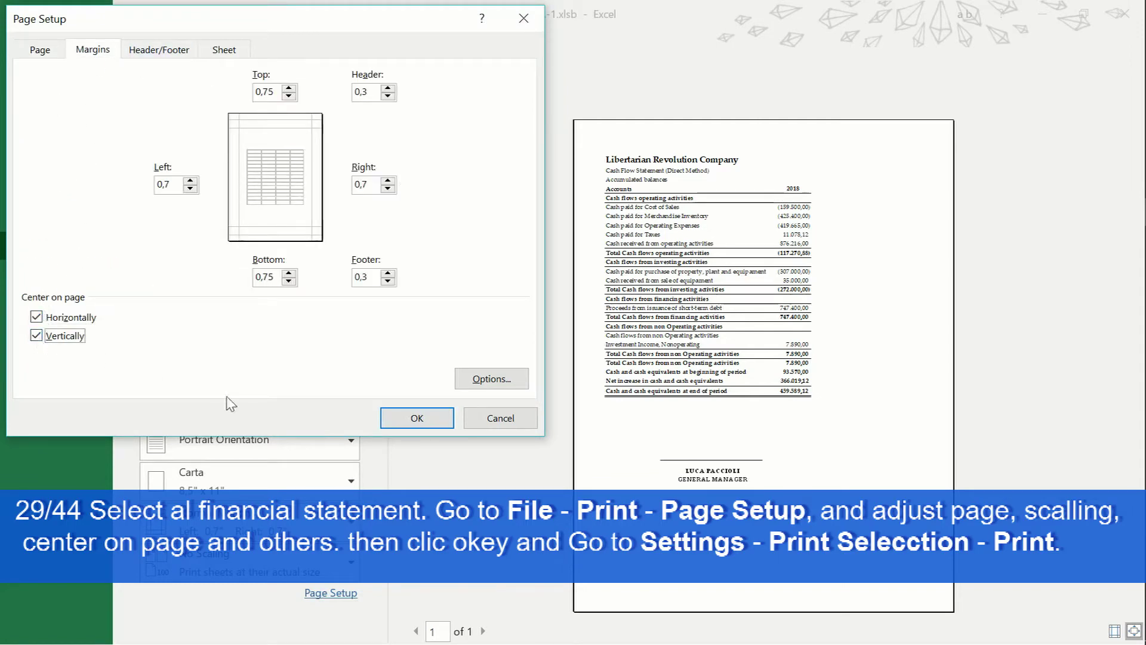
click(395, 418)
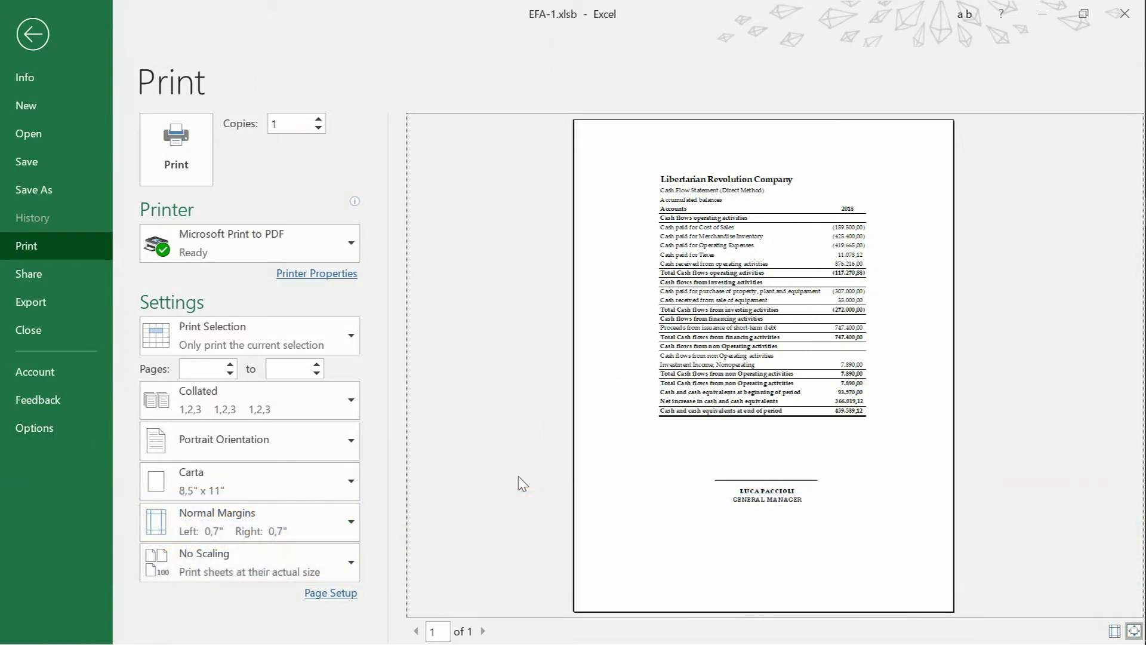
click(181, 177)
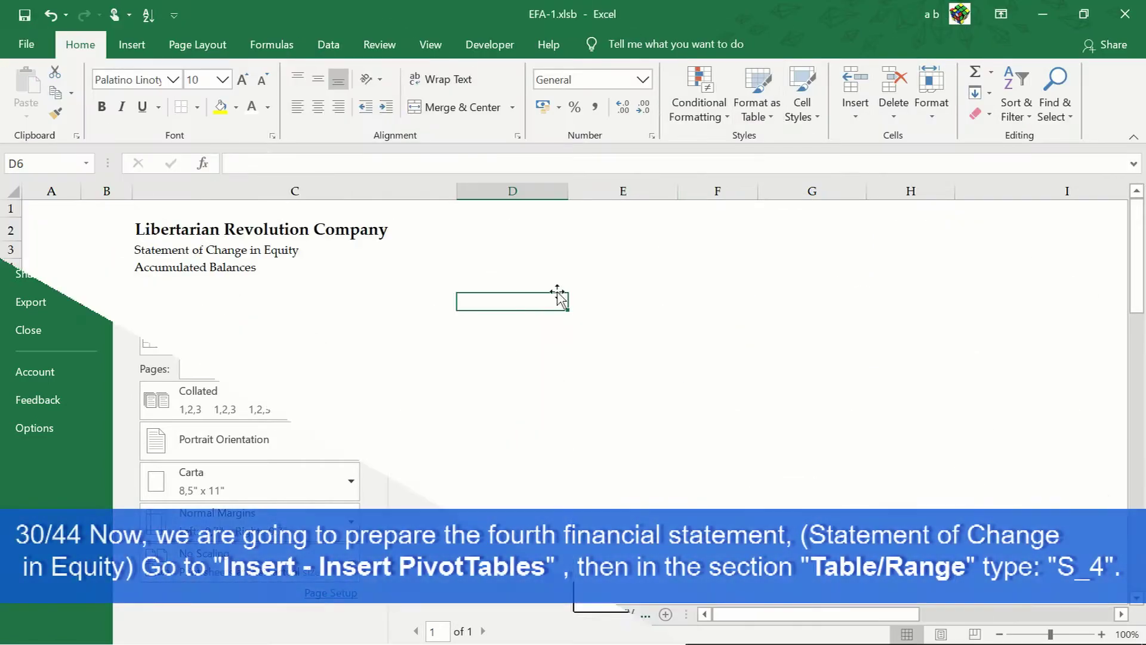
Insert a pivot table from range S_4 at cell C5 on the equity sheet
click(183, 291)
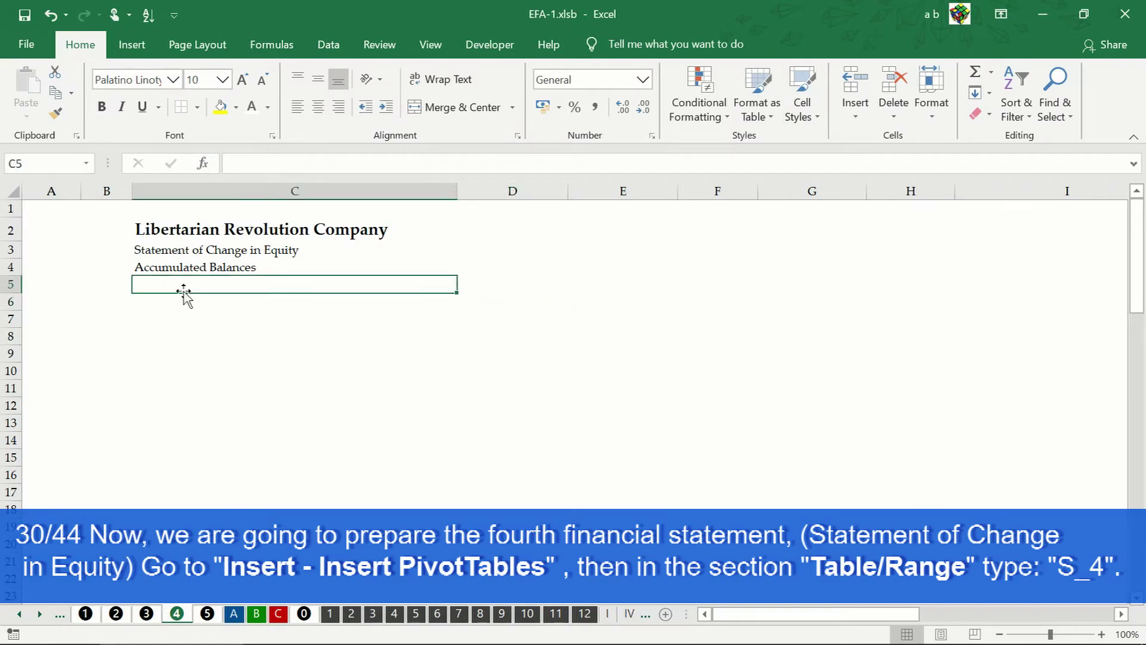
click(132, 45)
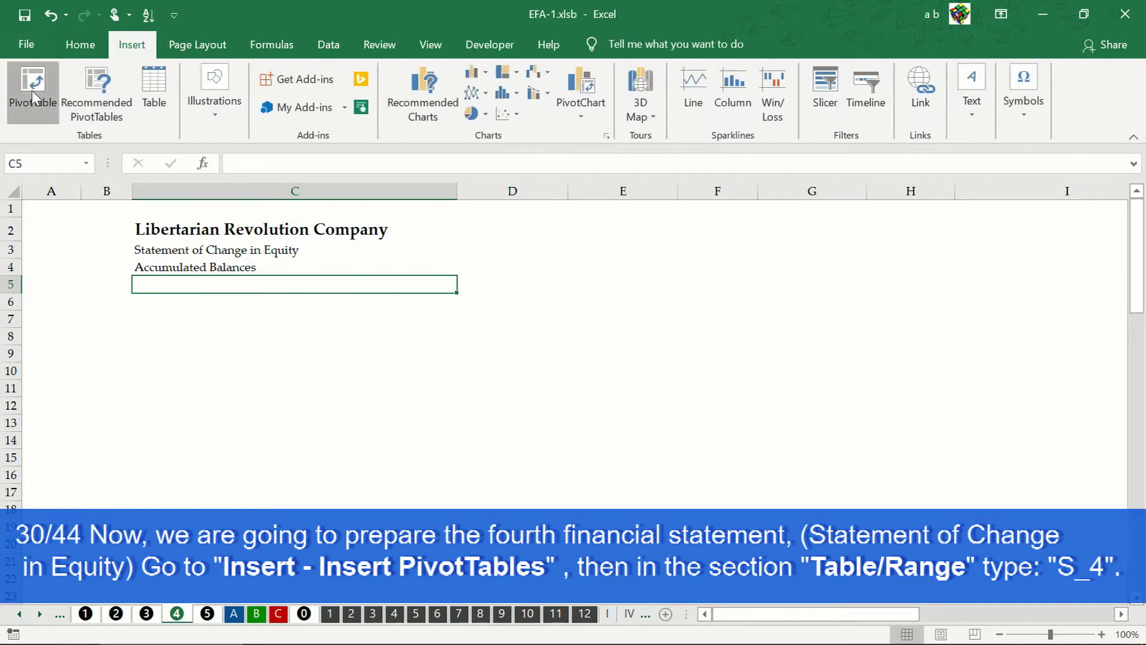
click(34, 90)
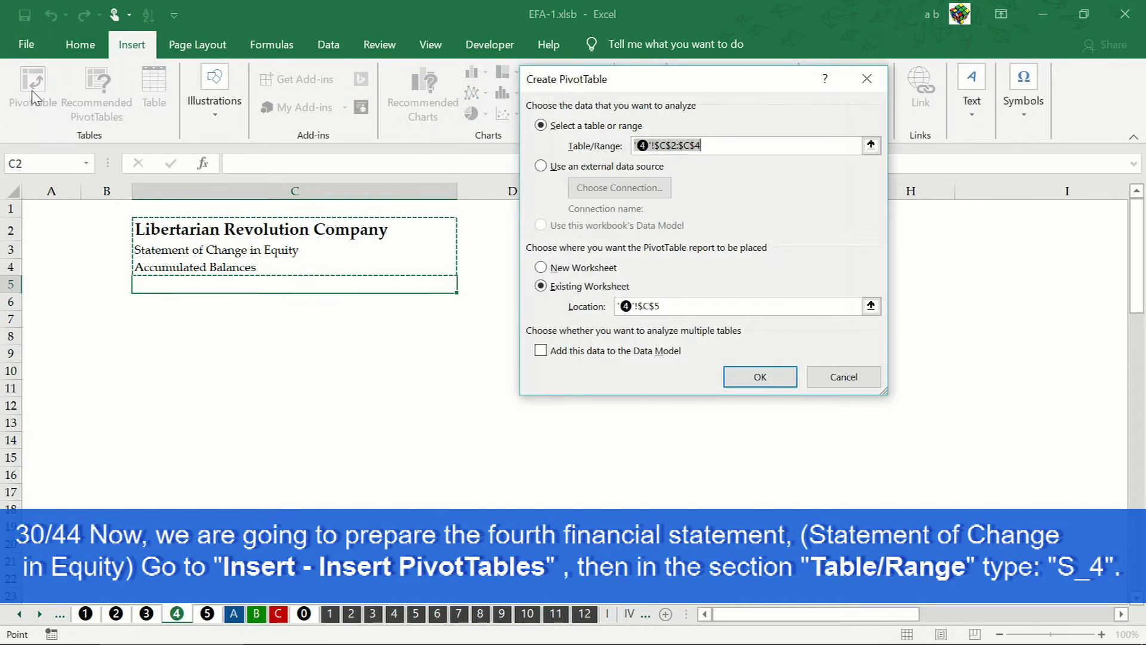
text(S_4)
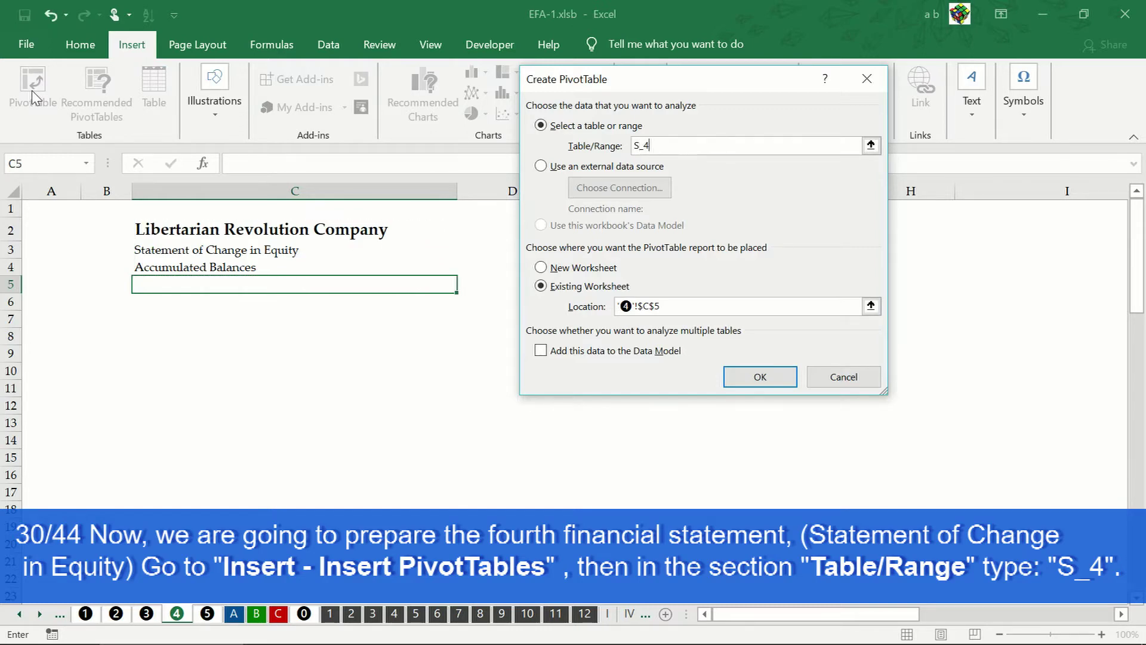
click(755, 373)
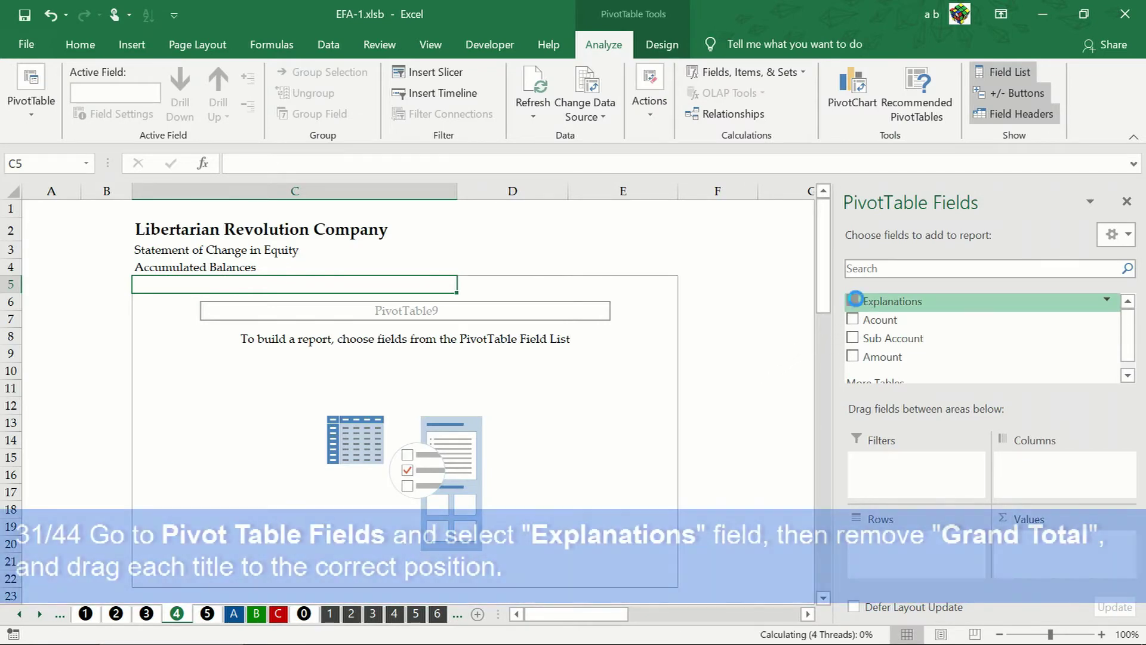
Add Explanations as the pivot's row field and filter out the blank item
click(854, 300)
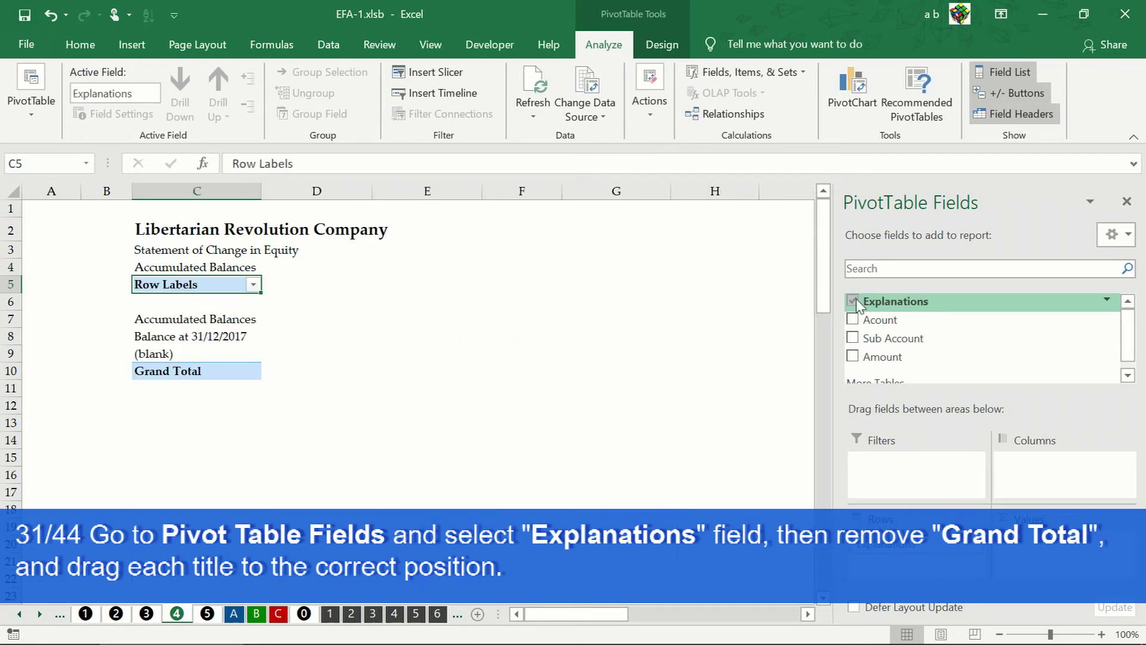
click(254, 284)
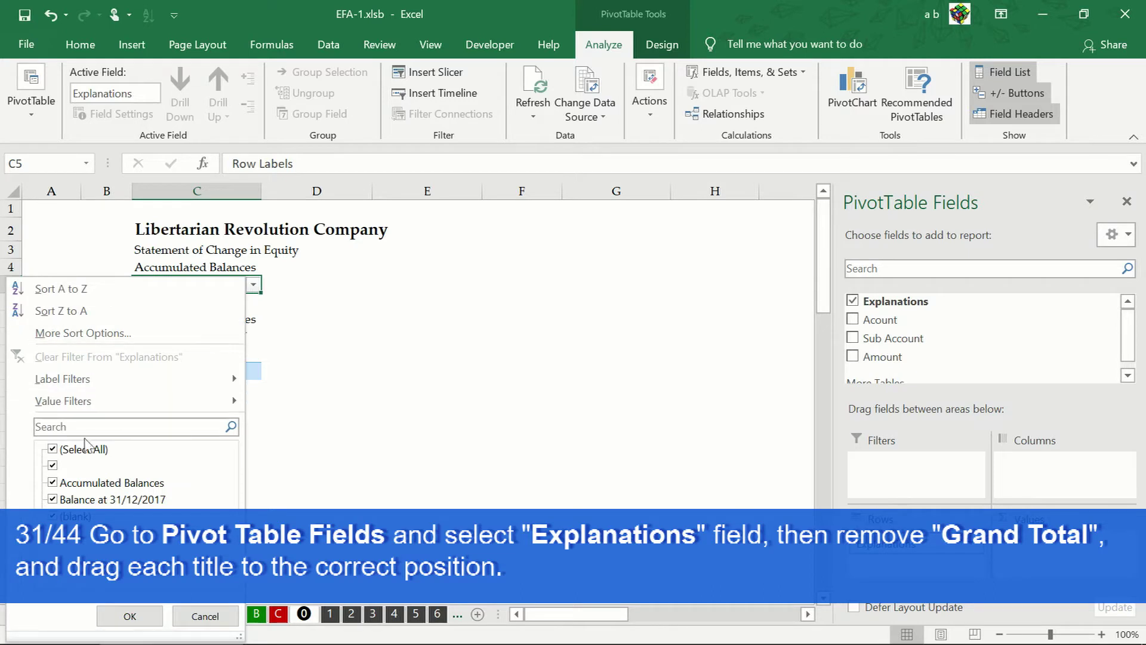
click(52, 465)
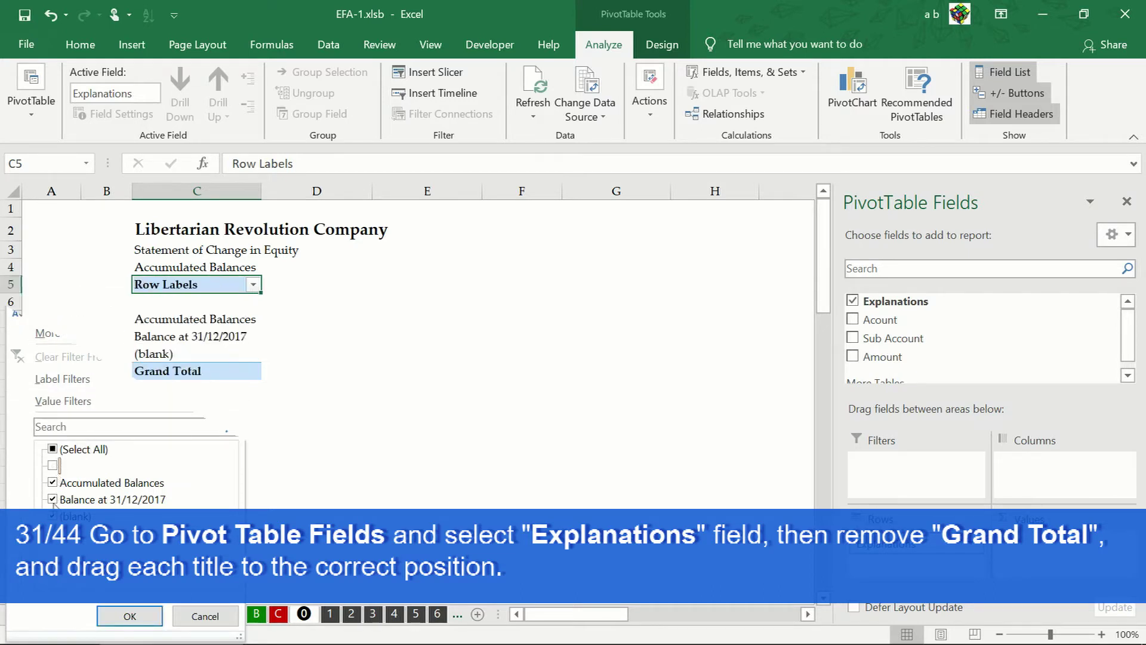
key(Return)
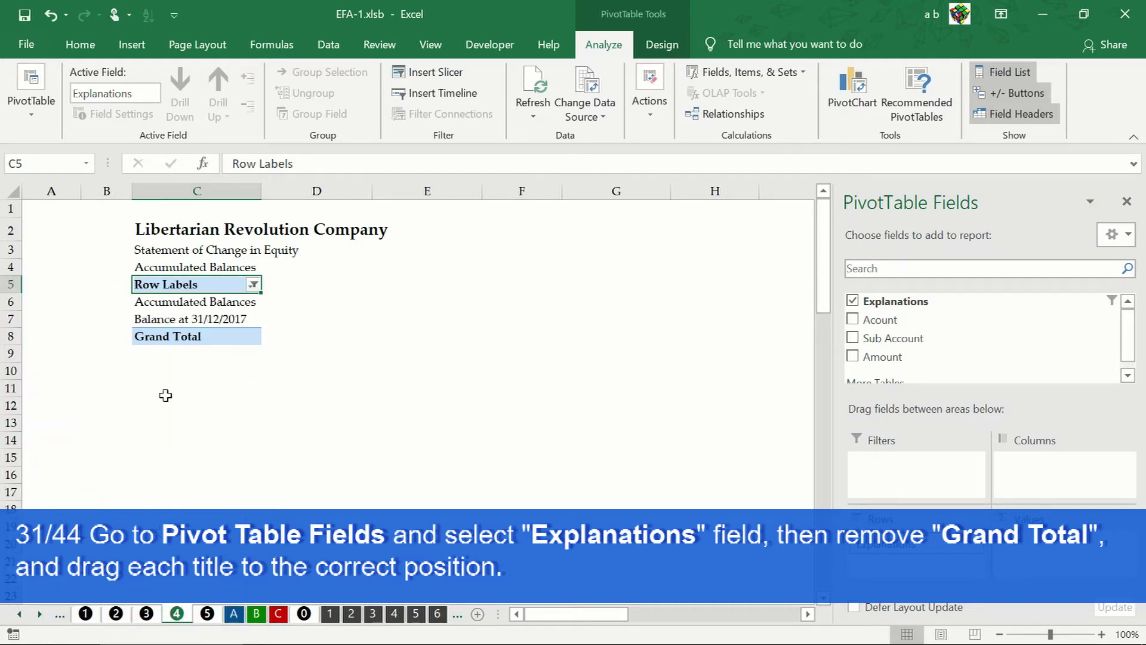
Move Balance at 31/12/2017 above Accumulated Balances and remove the Grand Total
click(173, 320)
drag(133, 321, 167, 291)
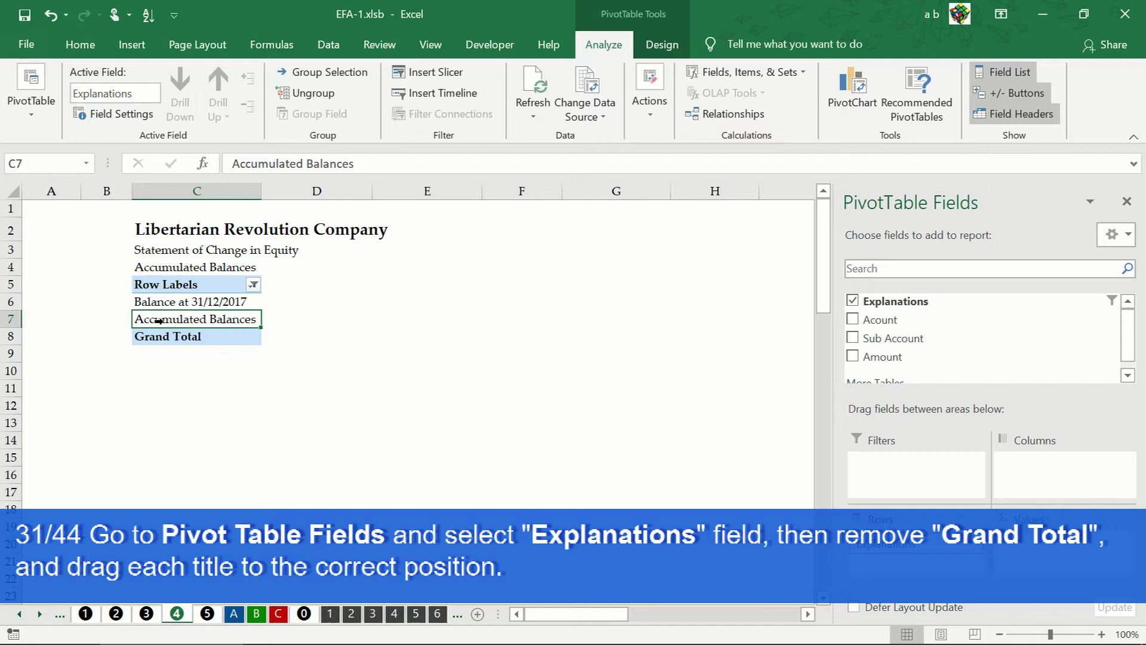
click(158, 339)
right_click(163, 338)
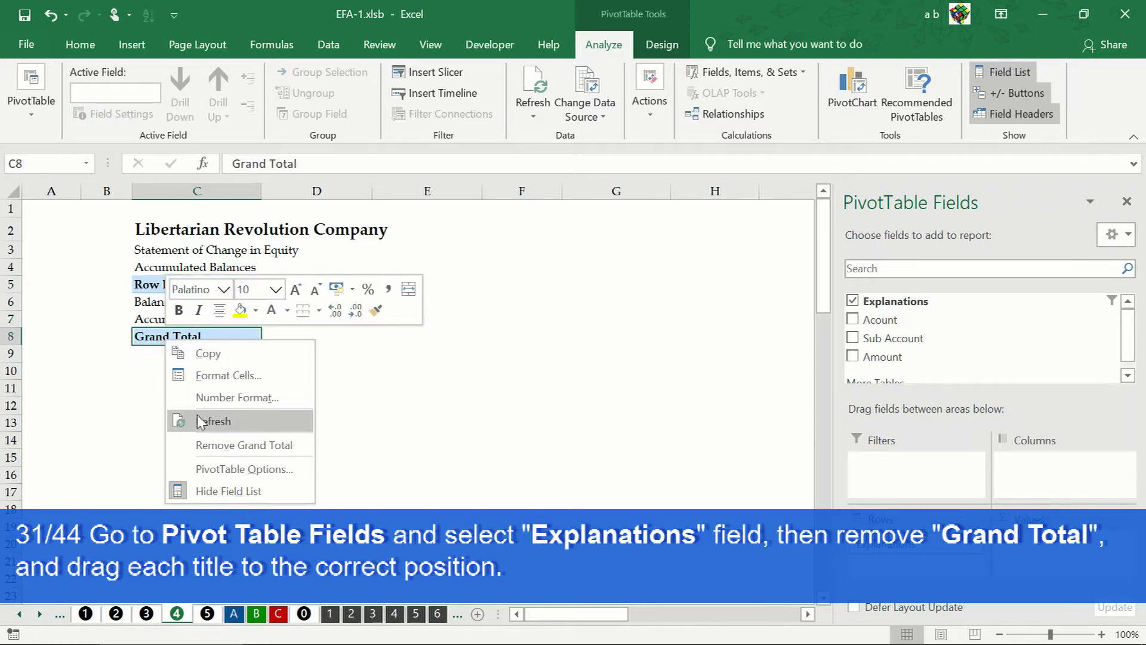
click(209, 447)
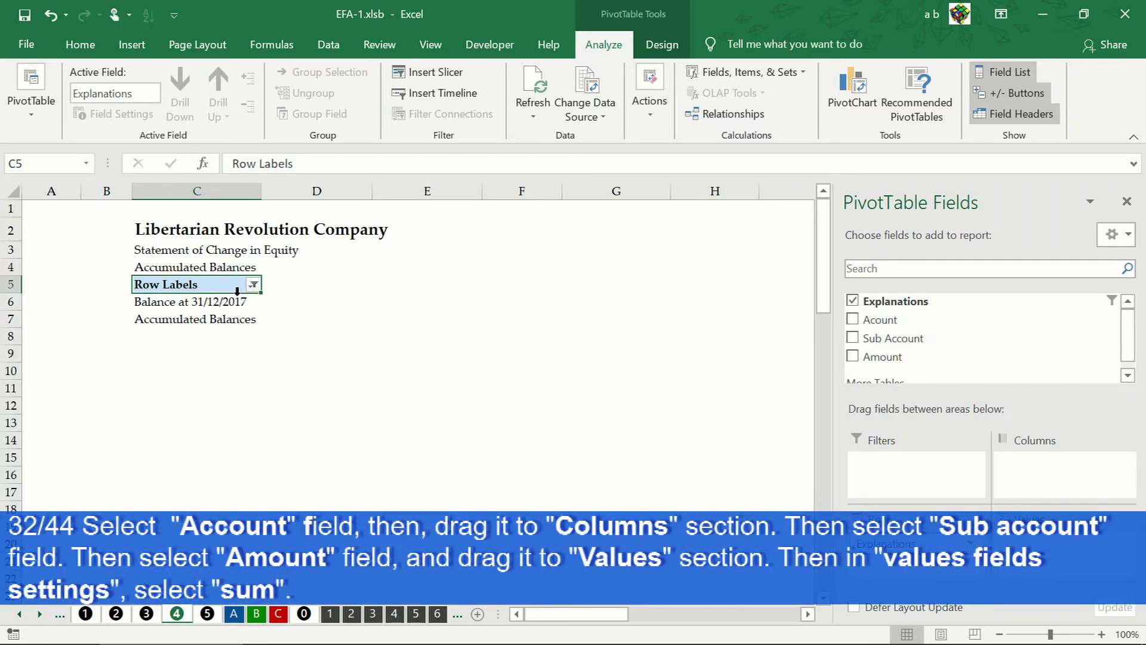
Put Acount across the columns, nest Sub Account under explanations, and add Amount as values
click(853, 321)
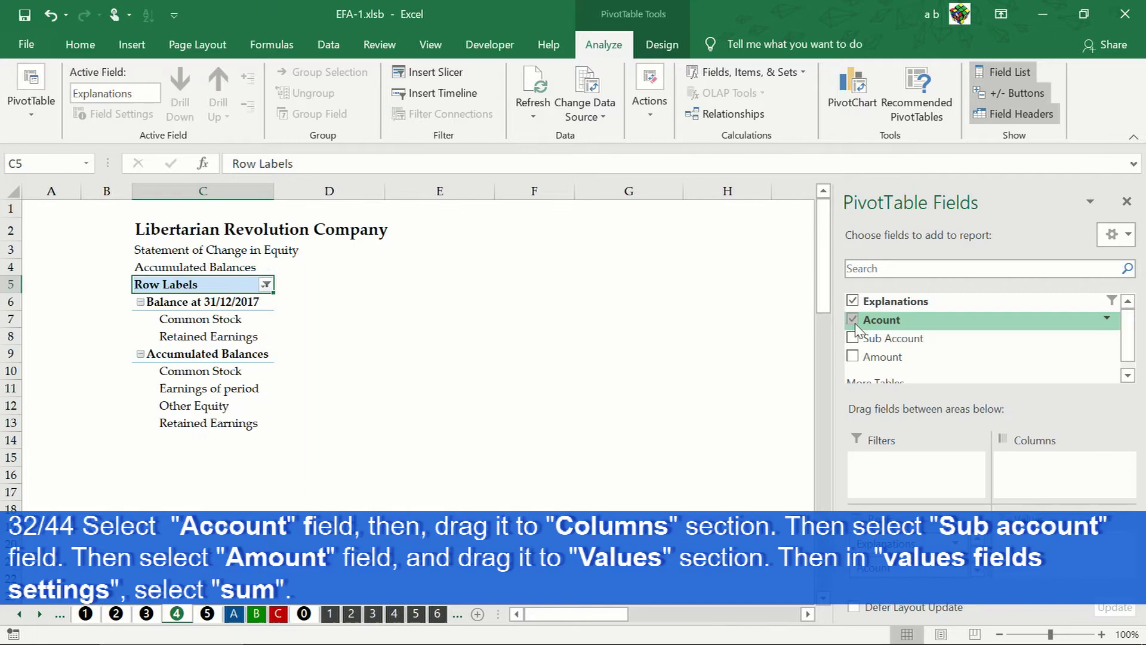
drag(873, 325, 1042, 466)
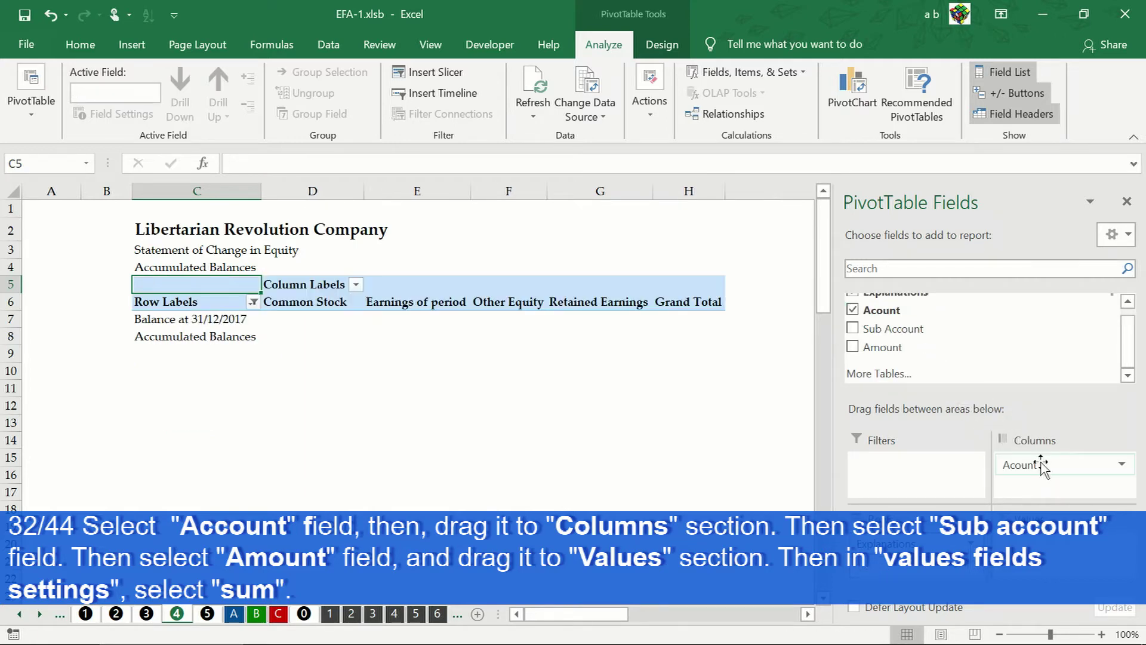
click(854, 329)
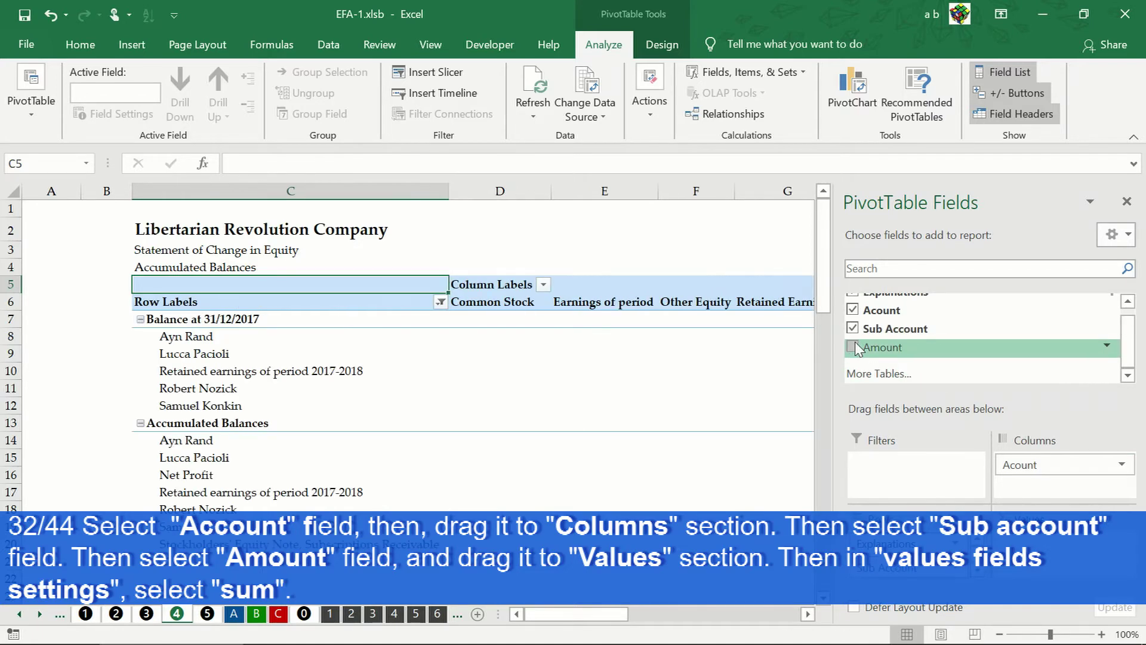
drag(859, 348, 1041, 544)
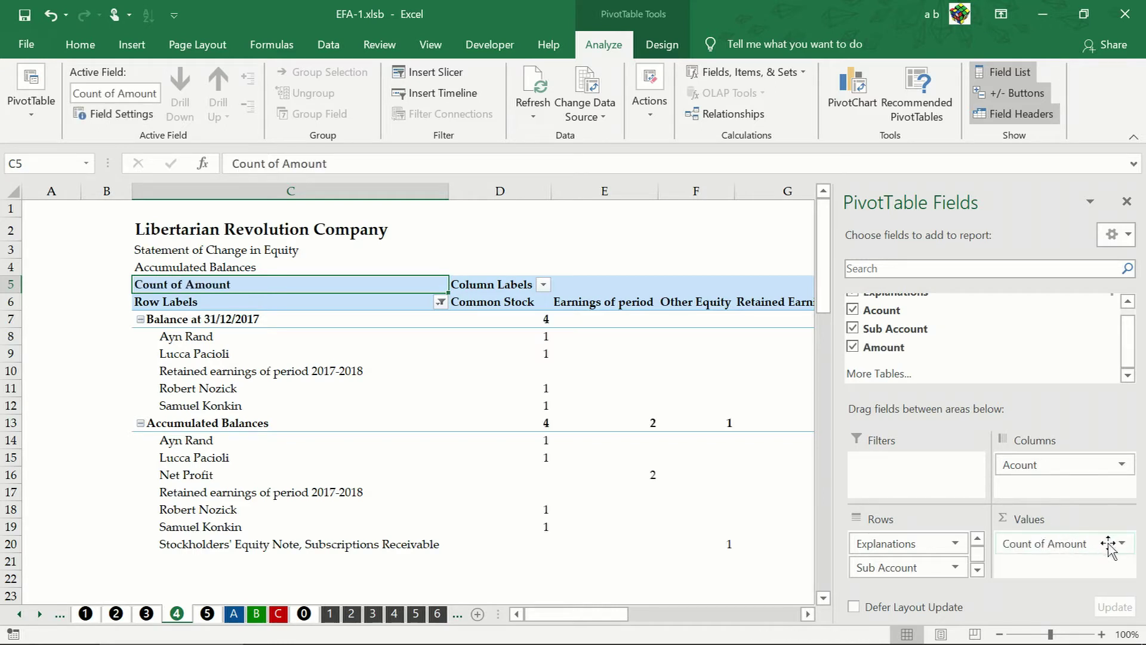
Change the Amount value field from Count to Sum in Value Field Settings
click(1125, 545)
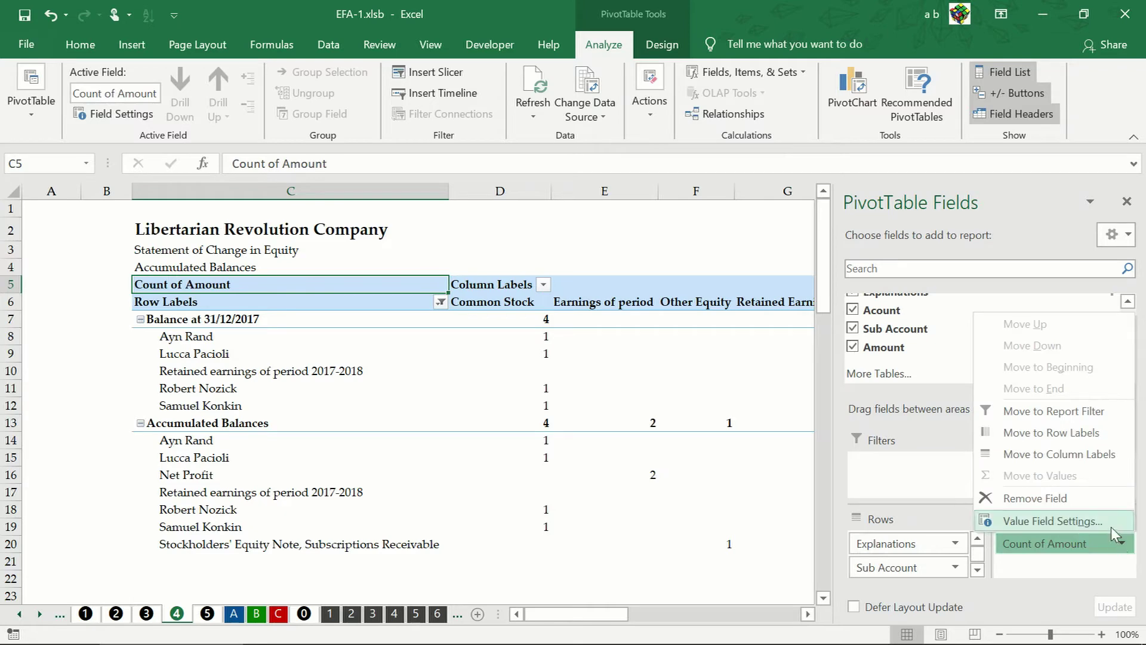
click(1112, 522)
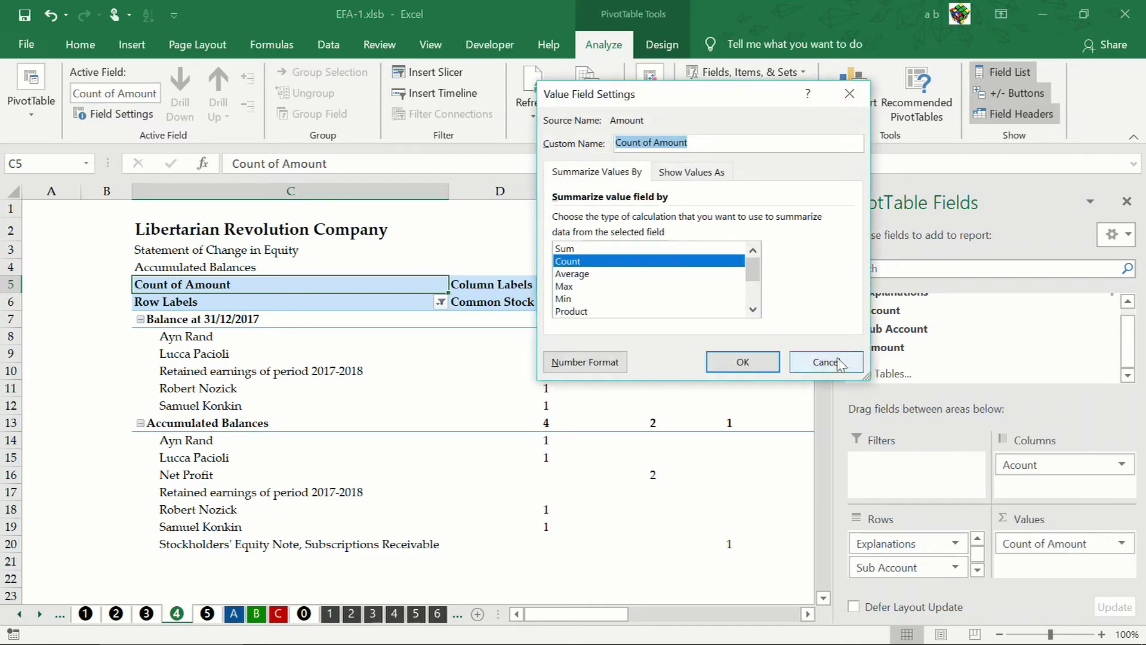
click(724, 249)
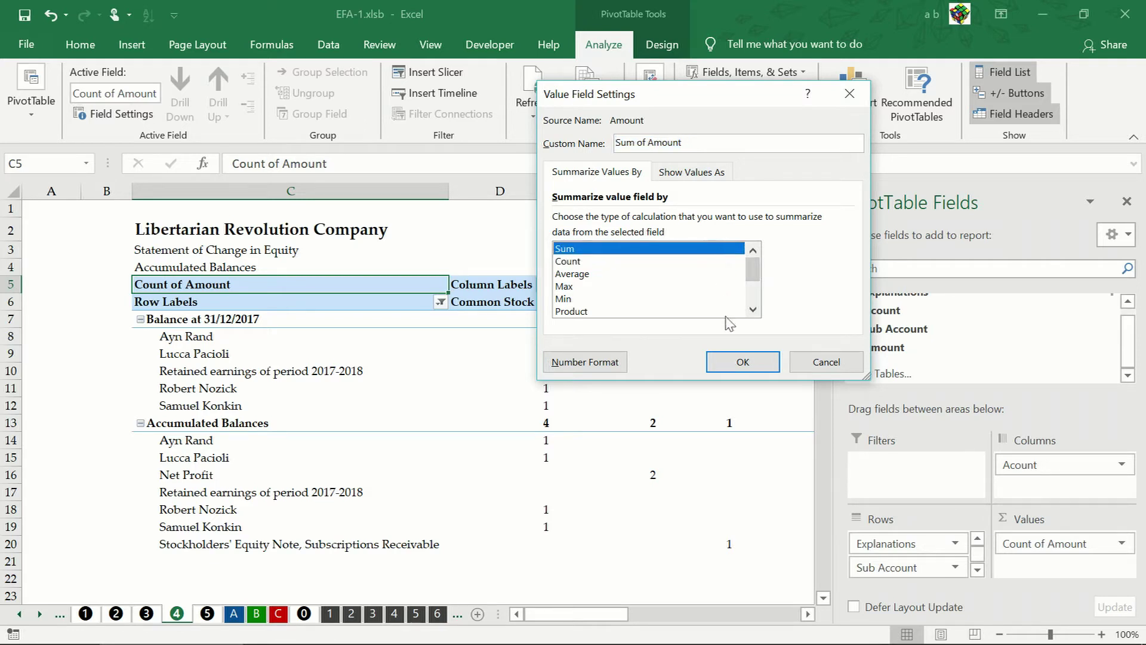
click(755, 364)
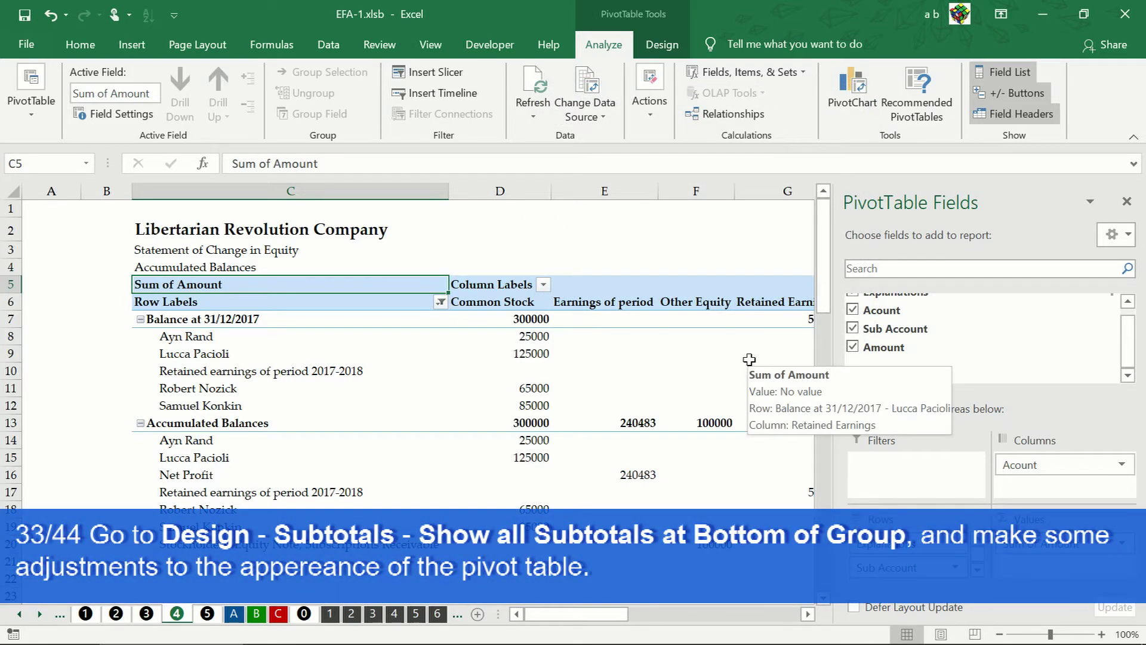
Show all pivot subtotals at the bottom of each group
click(157, 285)
click(662, 44)
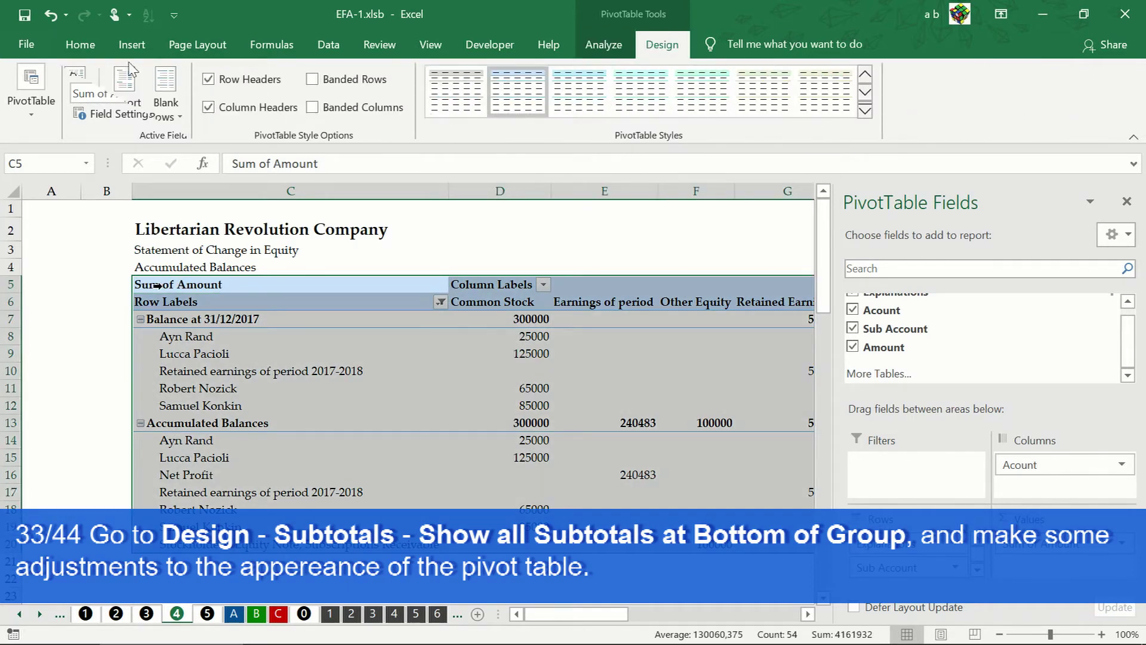
click(24, 84)
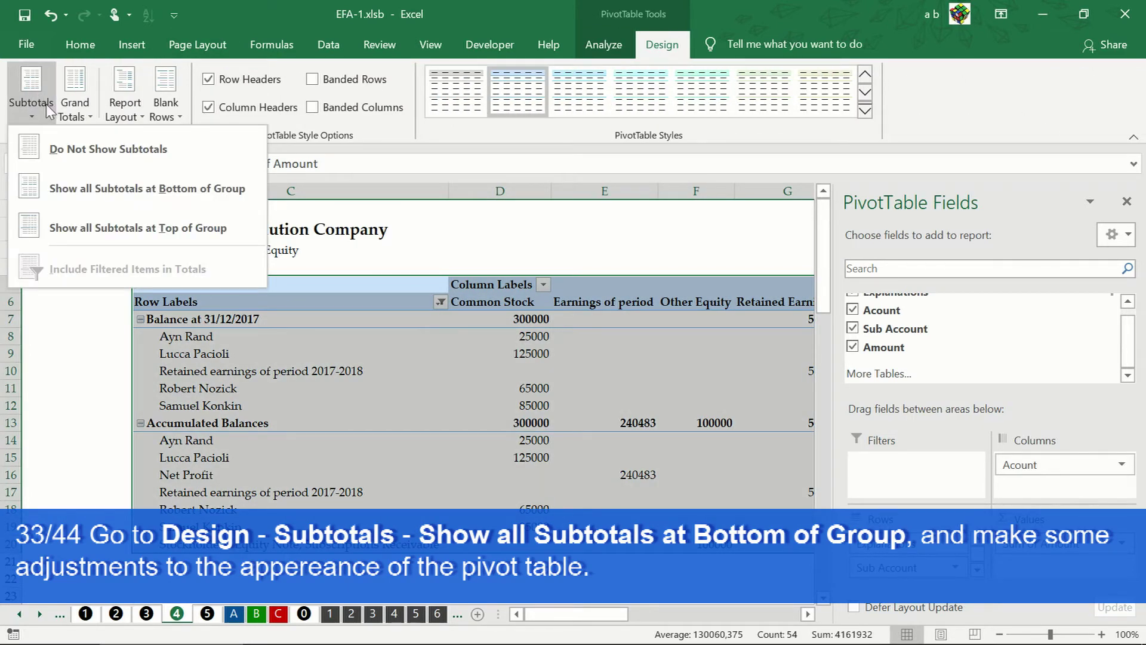
click(95, 197)
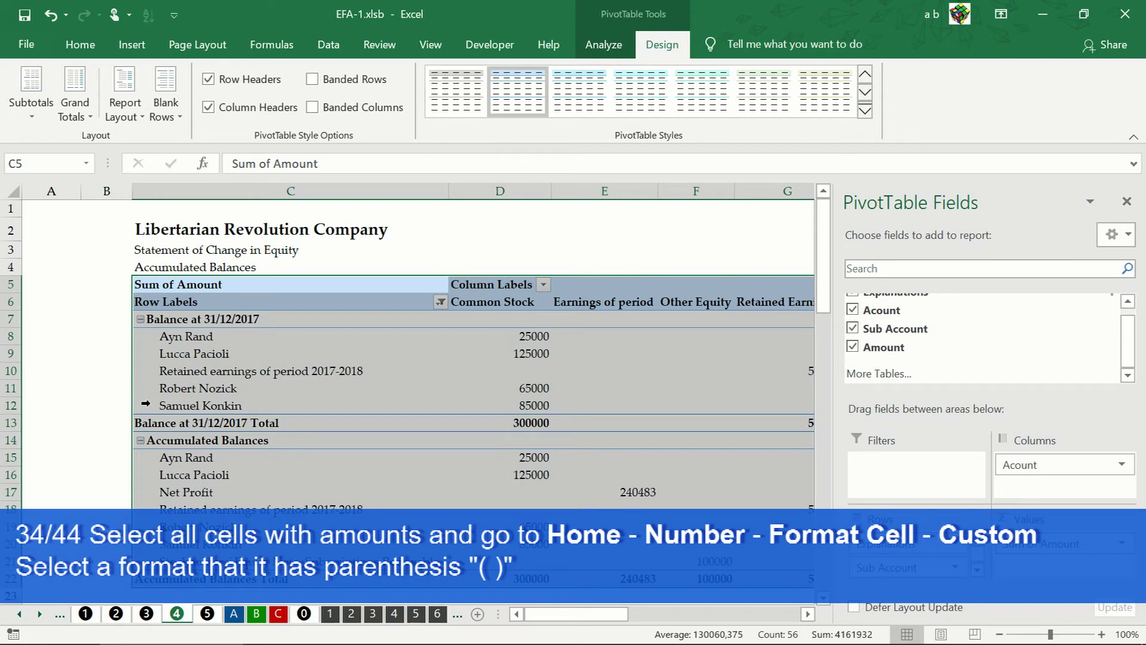
Apply the custom format _(* #.##0,00_);_(* (#.##0,00) to the pivot amounts
click(152, 424)
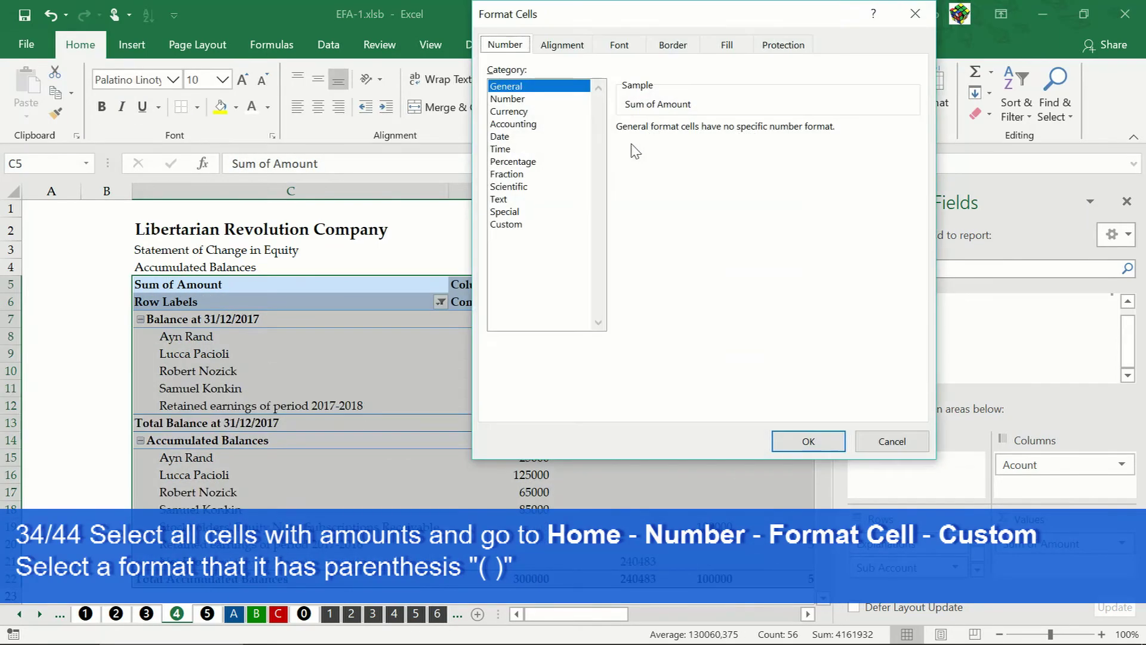
click(517, 227)
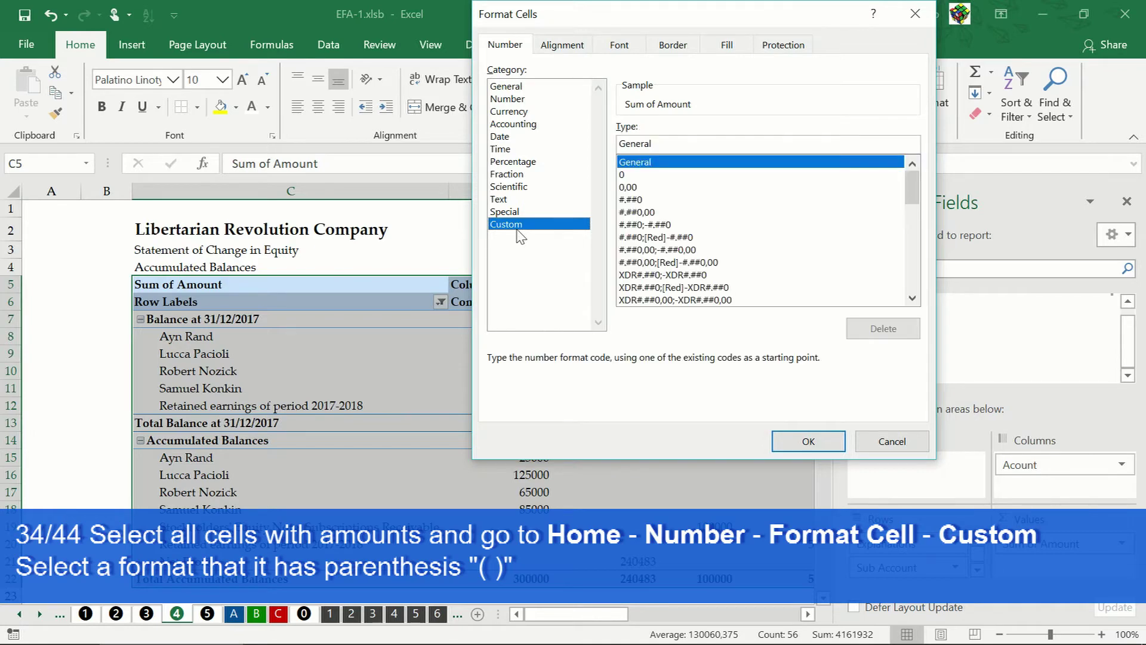
click(912, 298)
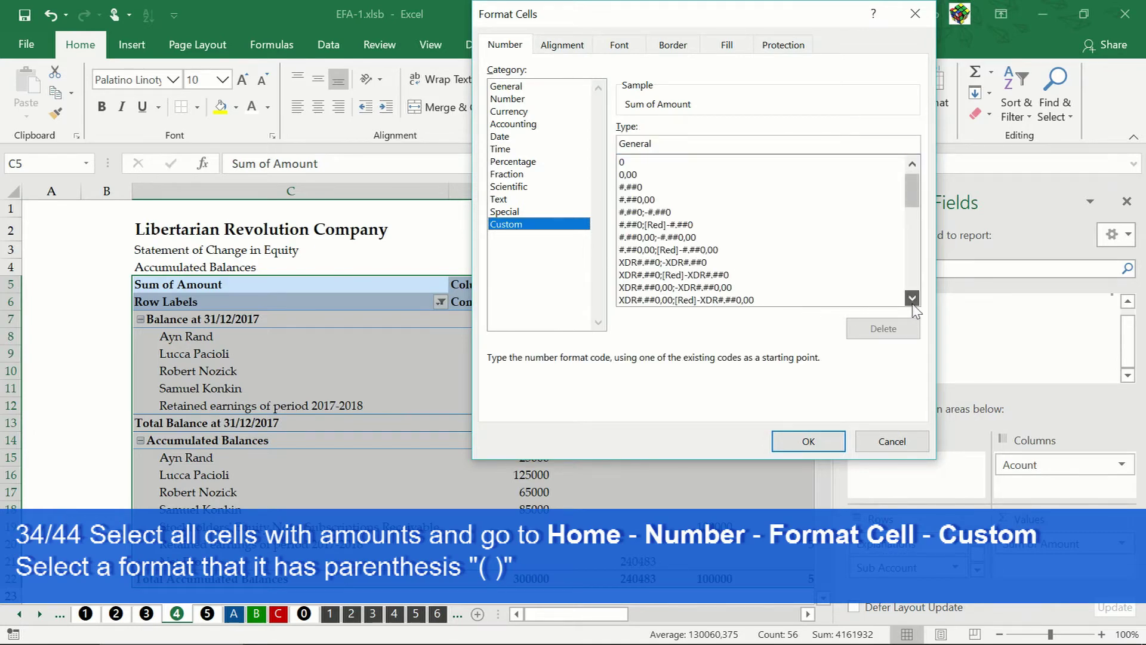
click(912, 298)
click(912, 299)
click(912, 298)
click(912, 299)
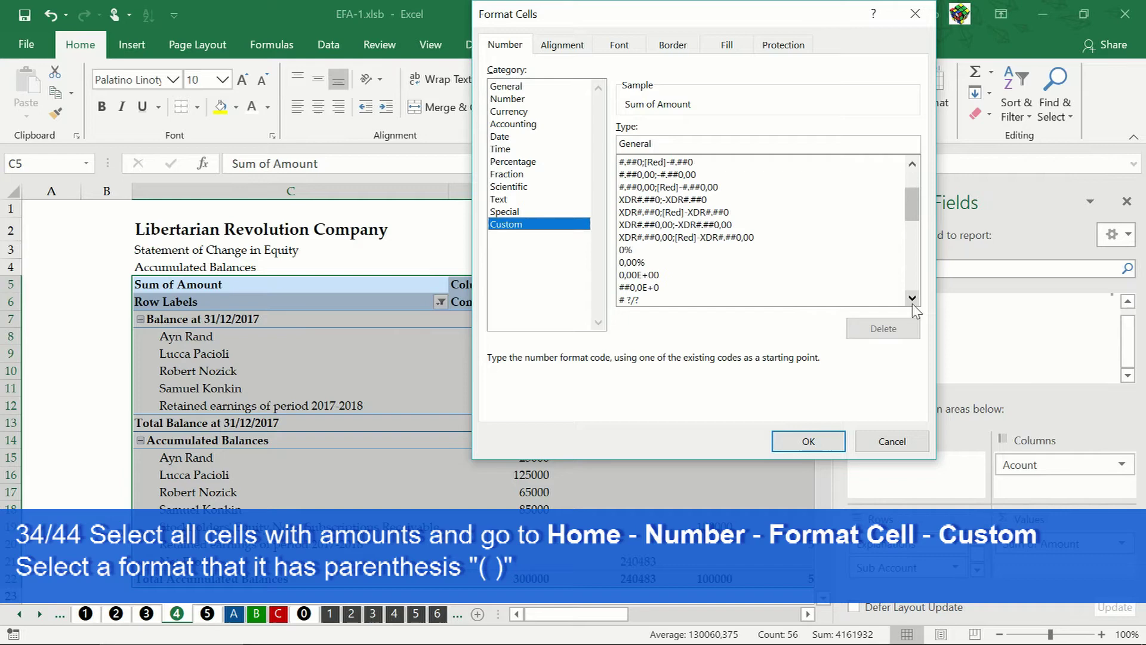
click(912, 298)
click(912, 298)
click(912, 298)
click(912, 298)
click(912, 298)
click(912, 297)
click(912, 298)
click(912, 297)
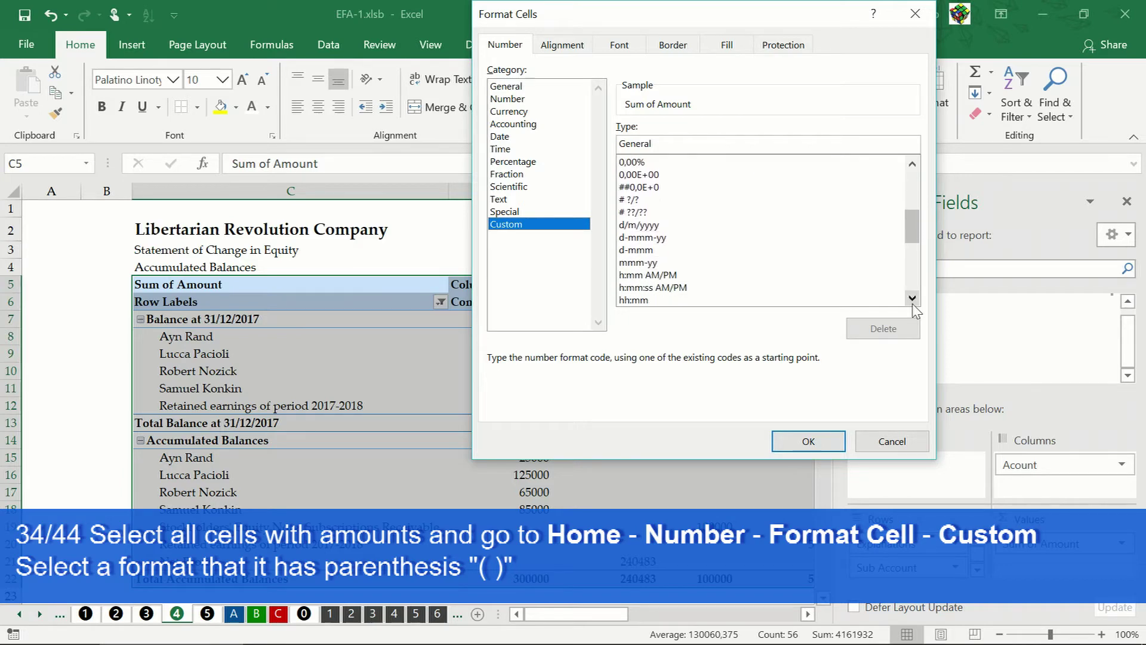
click(912, 297)
click(912, 298)
click(912, 298)
click(912, 298)
click(912, 298)
click(912, 298)
click(912, 298)
click(912, 297)
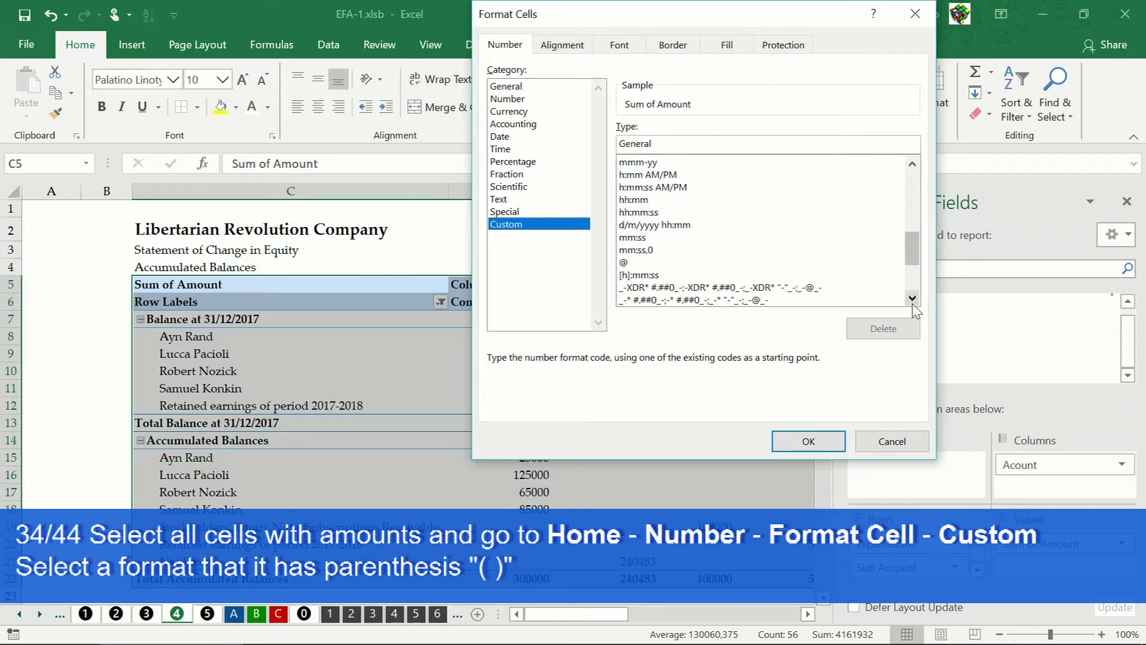
click(912, 297)
click(912, 298)
click(912, 298)
click(912, 298)
click(911, 298)
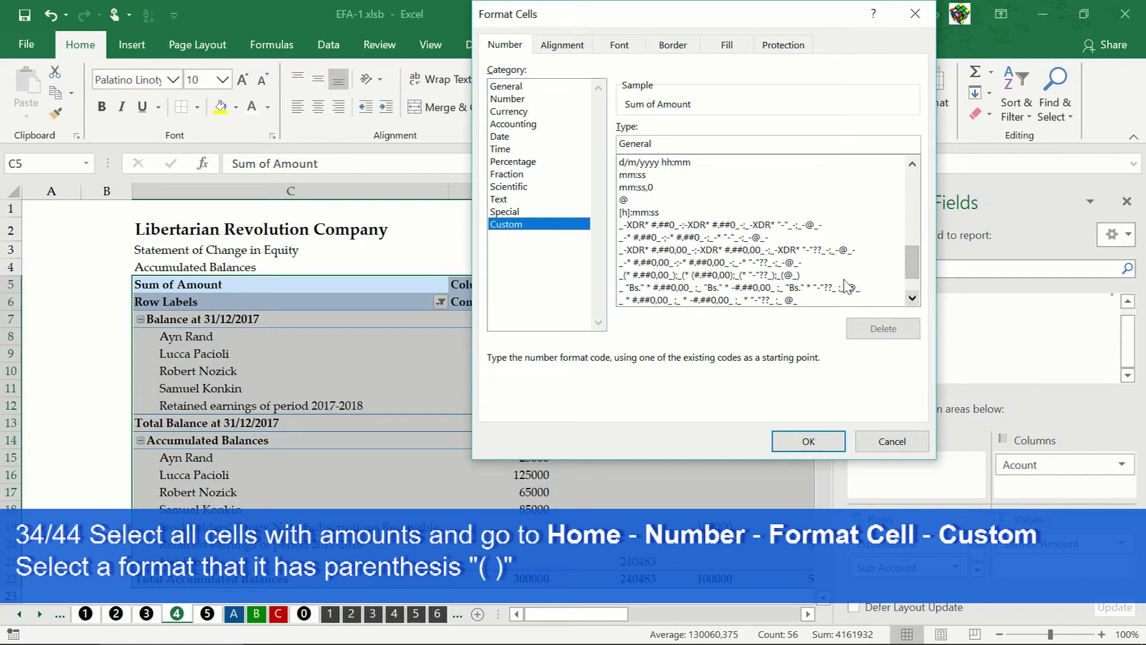
click(799, 276)
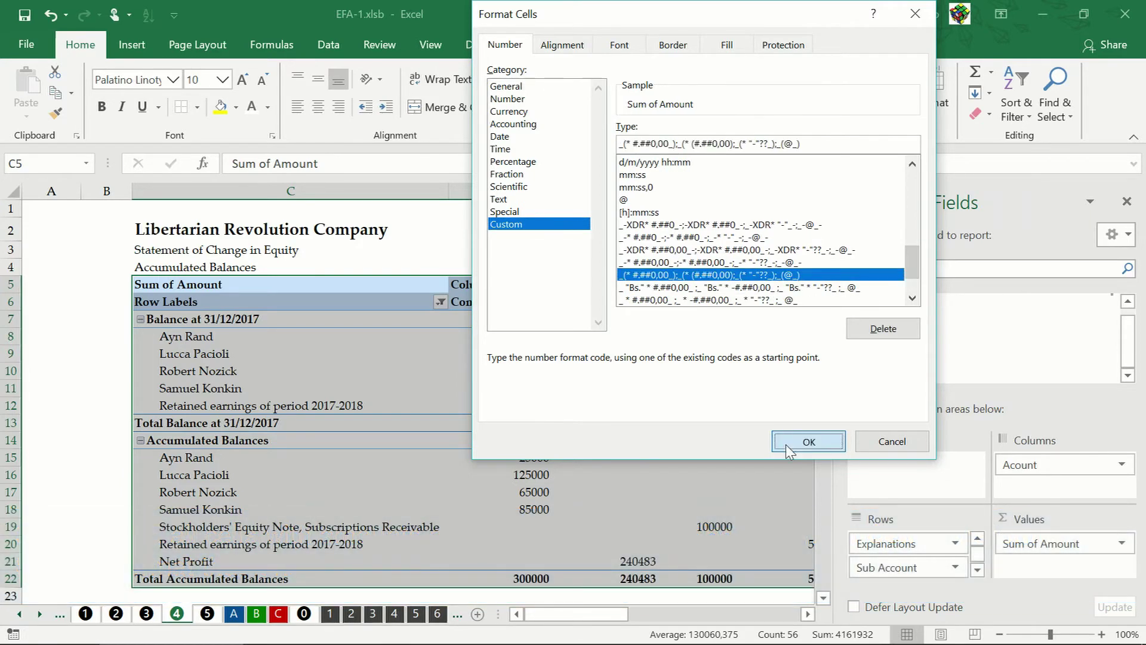
click(786, 444)
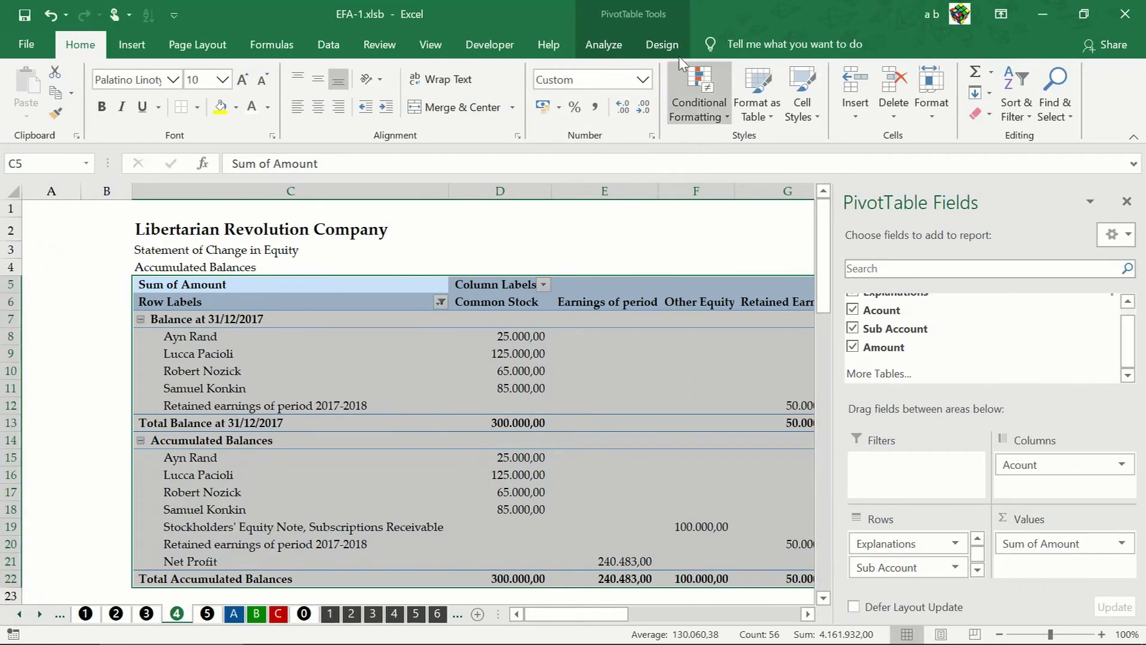
Apply the first plain PivotTable style to the equity pivot
click(662, 44)
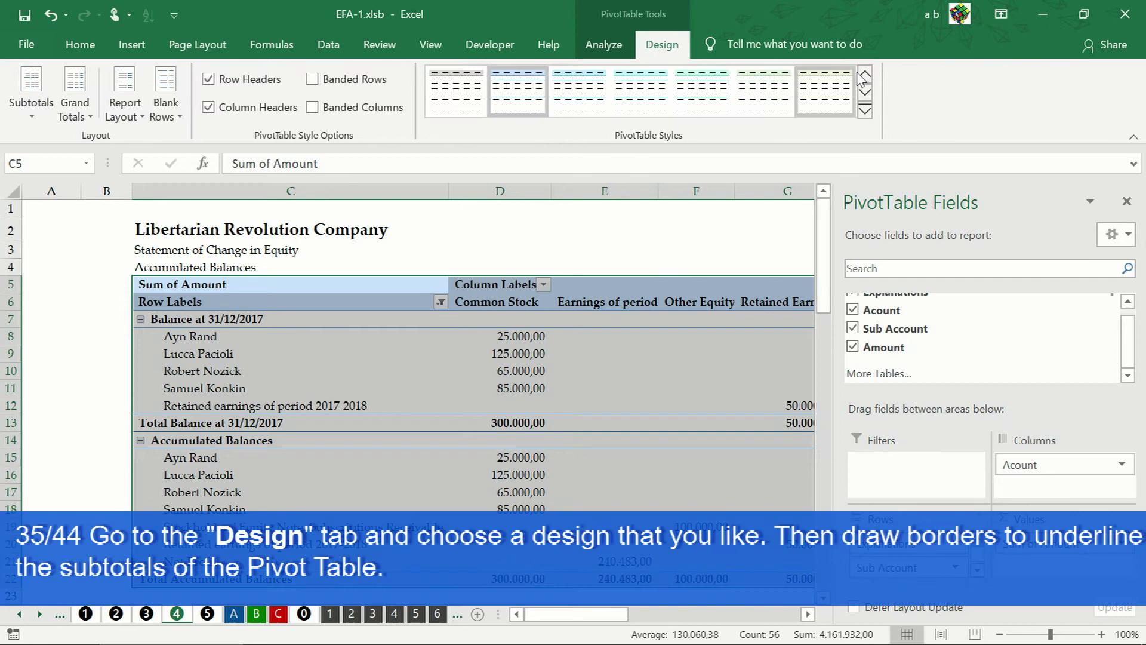
click(864, 74)
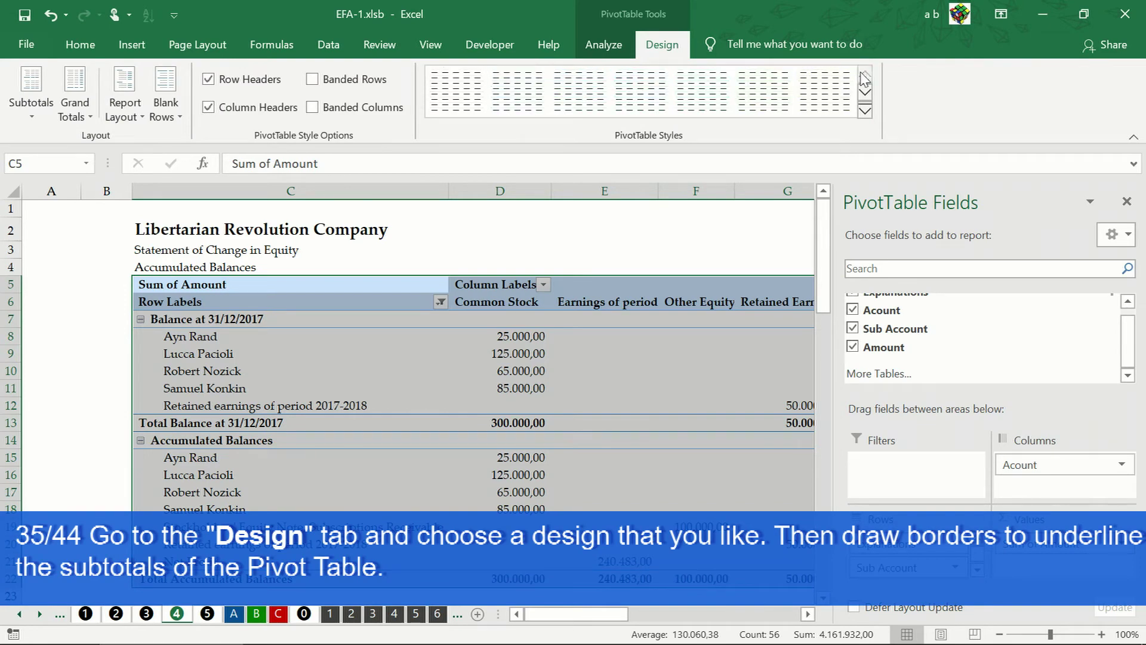
click(453, 95)
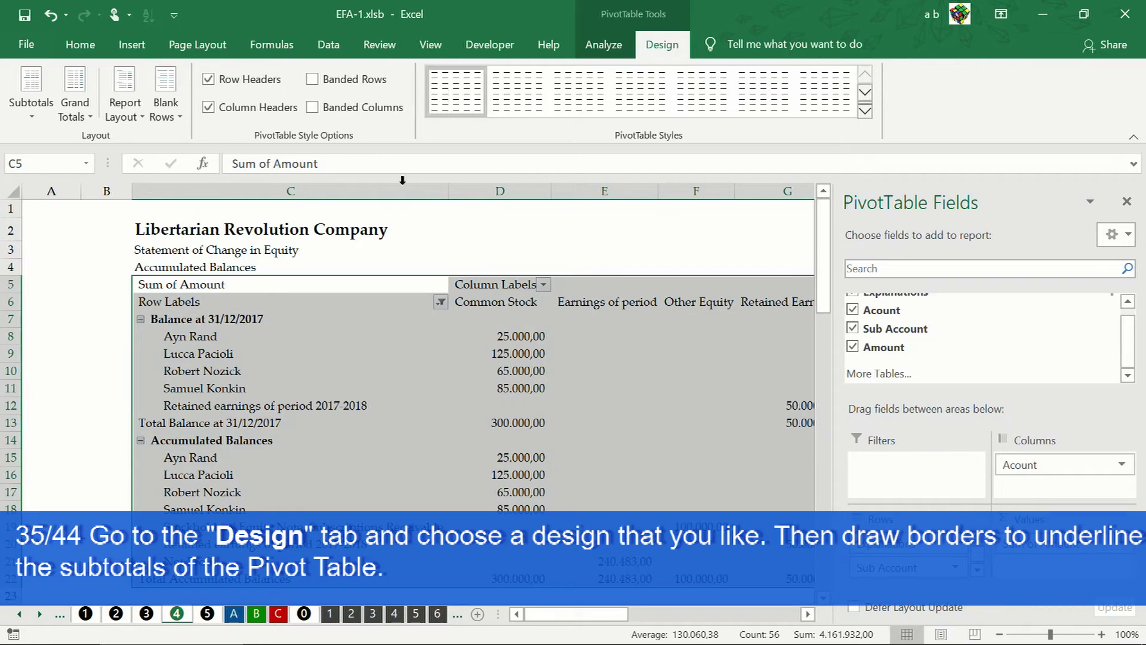
click(133, 424)
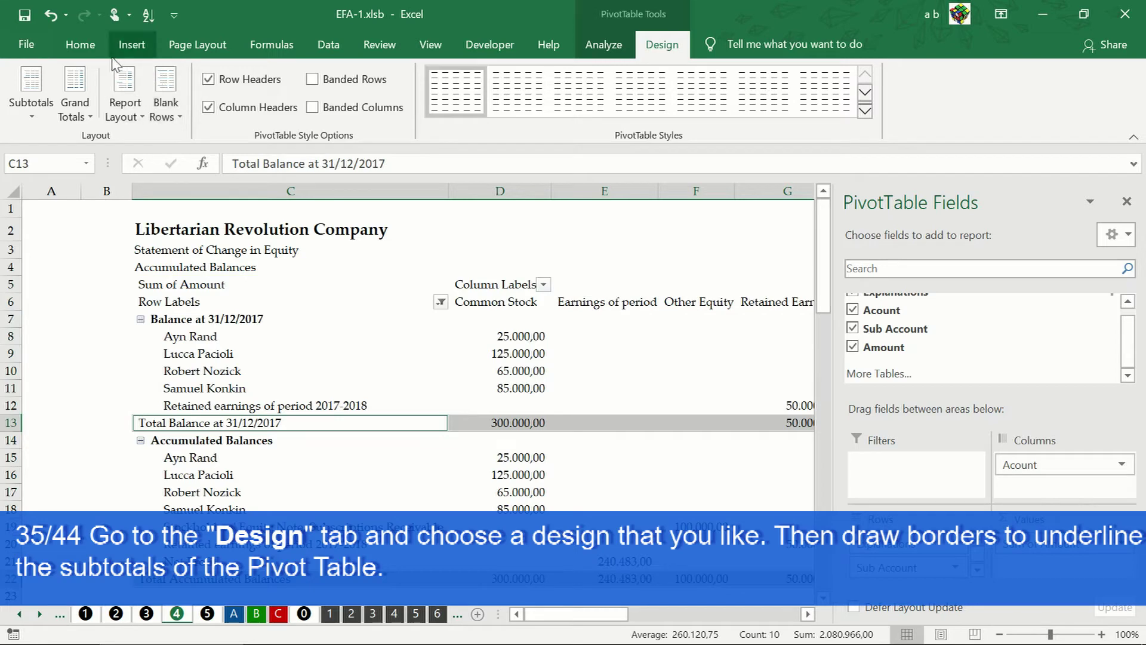
Add top and bottom borders to the Total Balance at 31/12/2017 row
click(81, 55)
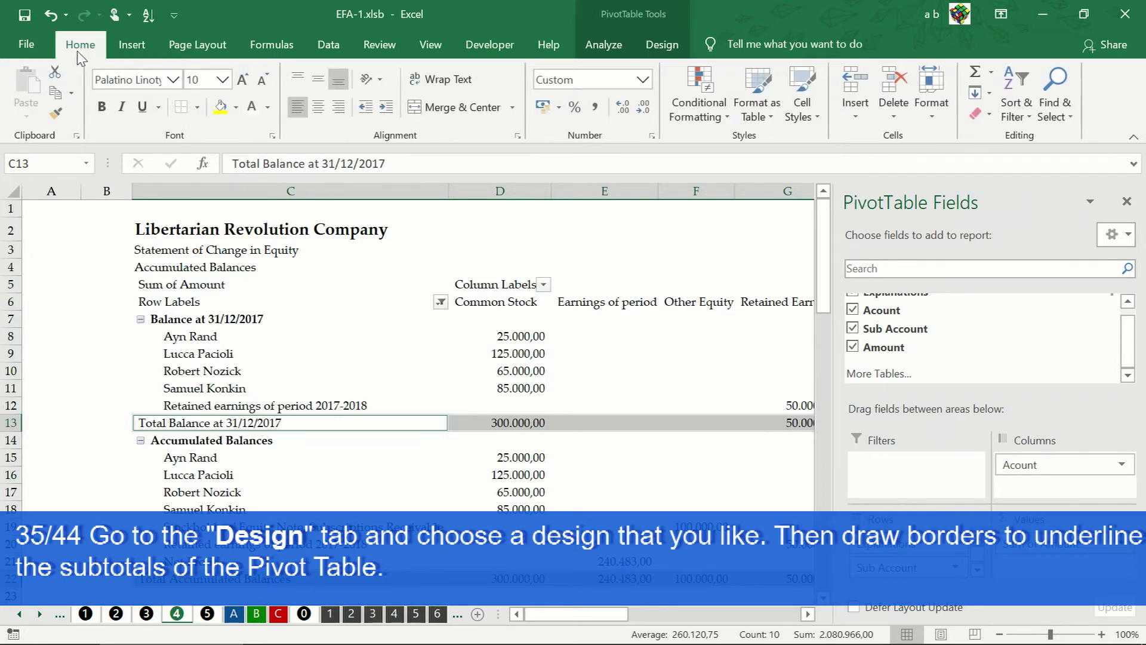
click(197, 109)
click(188, 174)
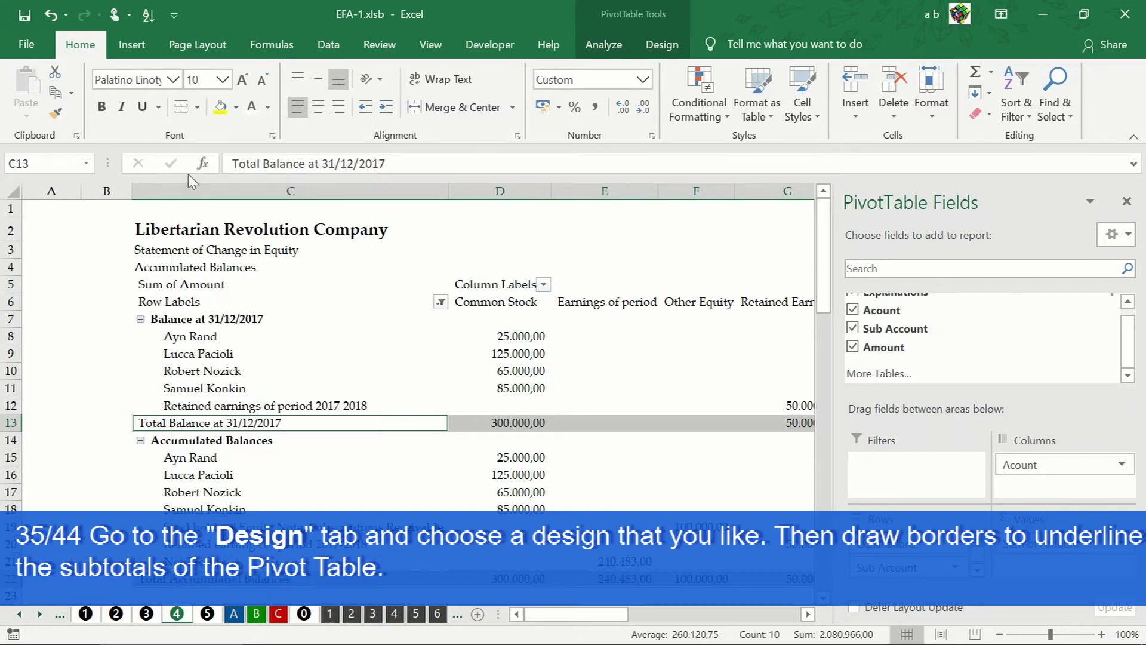
click(196, 109)
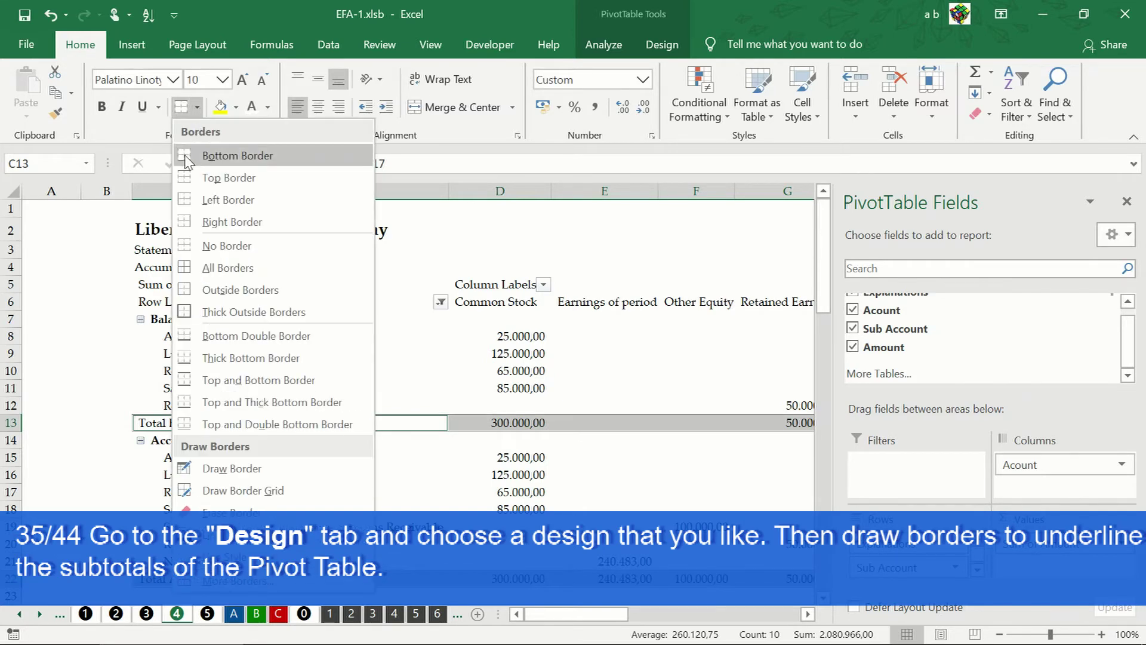
click(186, 153)
Hide the Sum of Amount, Row Labels and Column Labels captions with white font
click(148, 300)
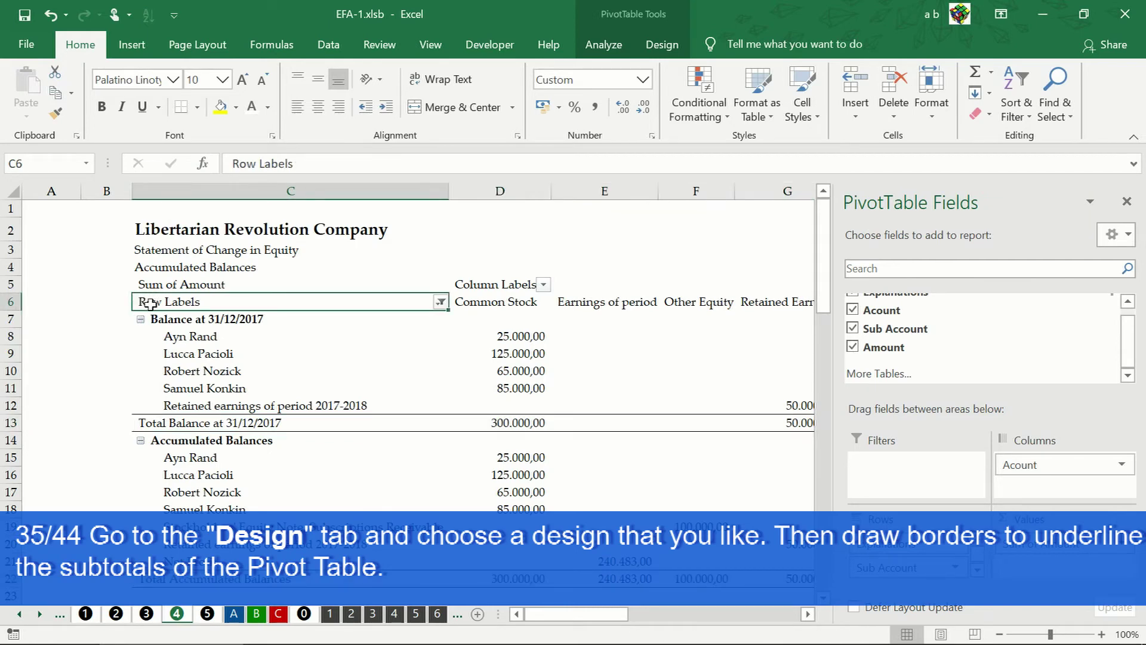
drag(173, 293, 180, 283)
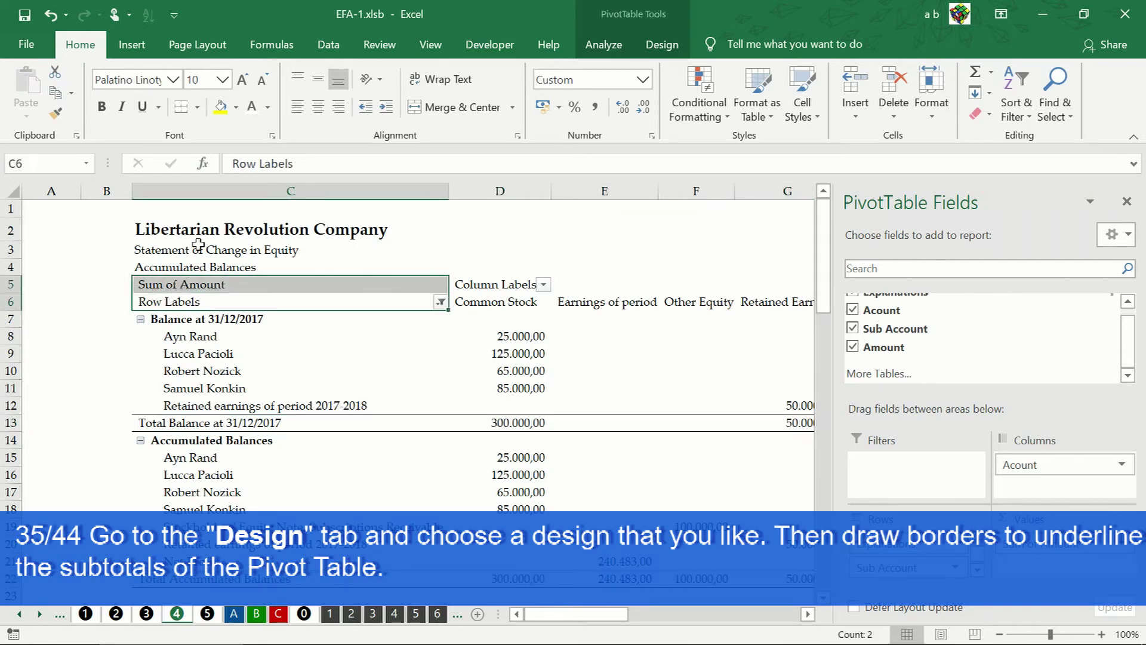
click(267, 108)
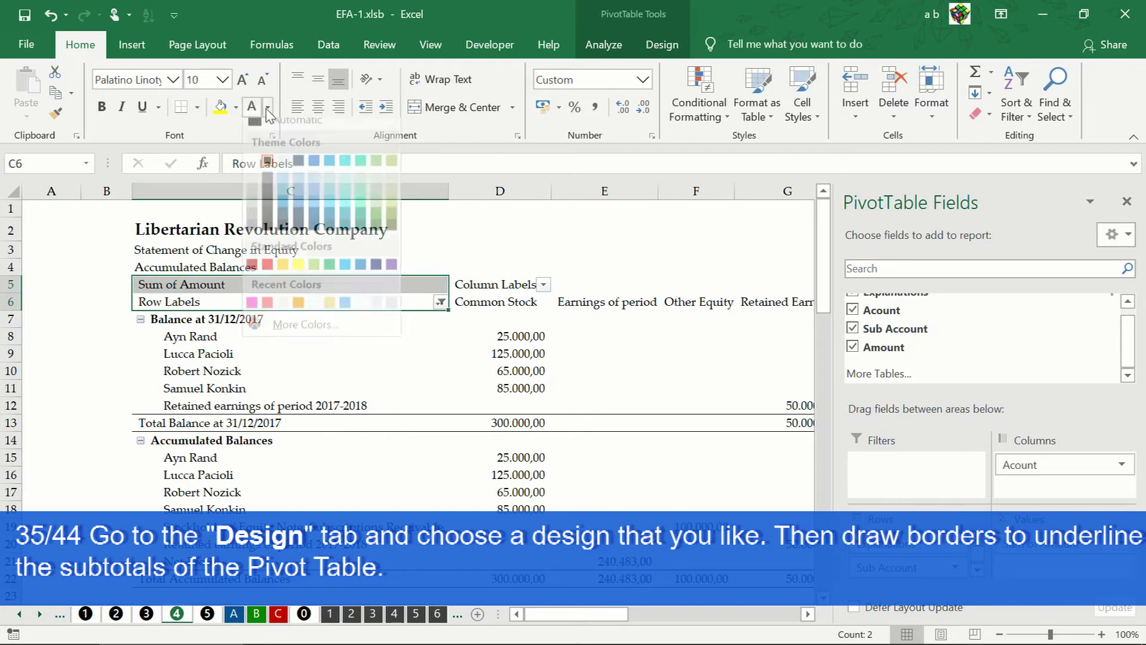
click(263, 167)
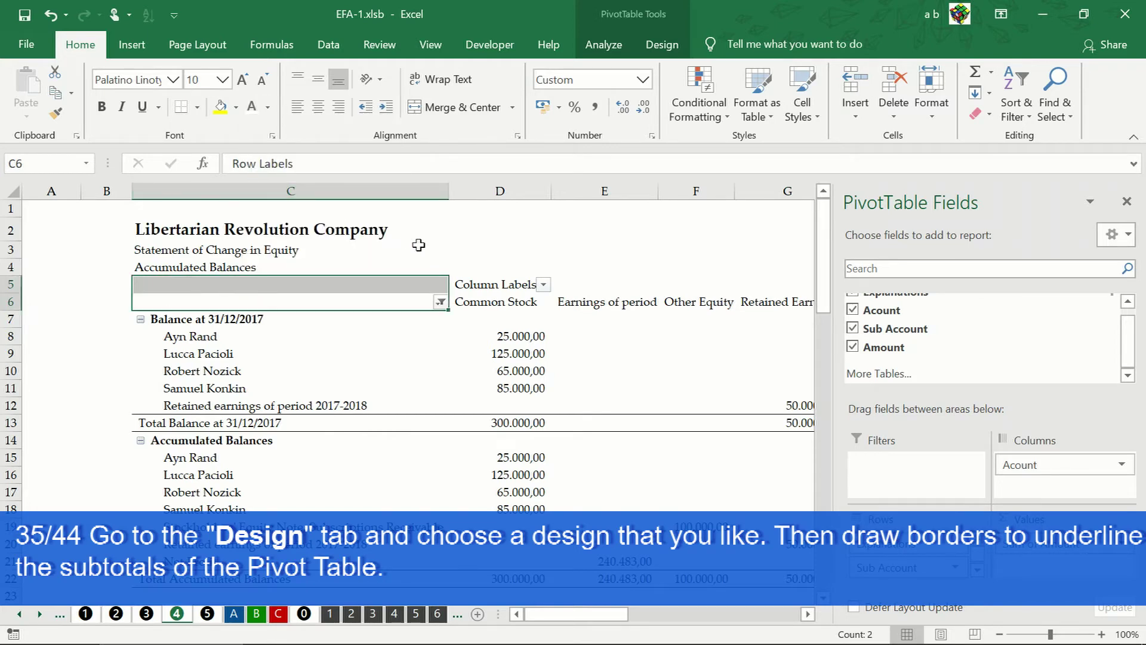
click(469, 280)
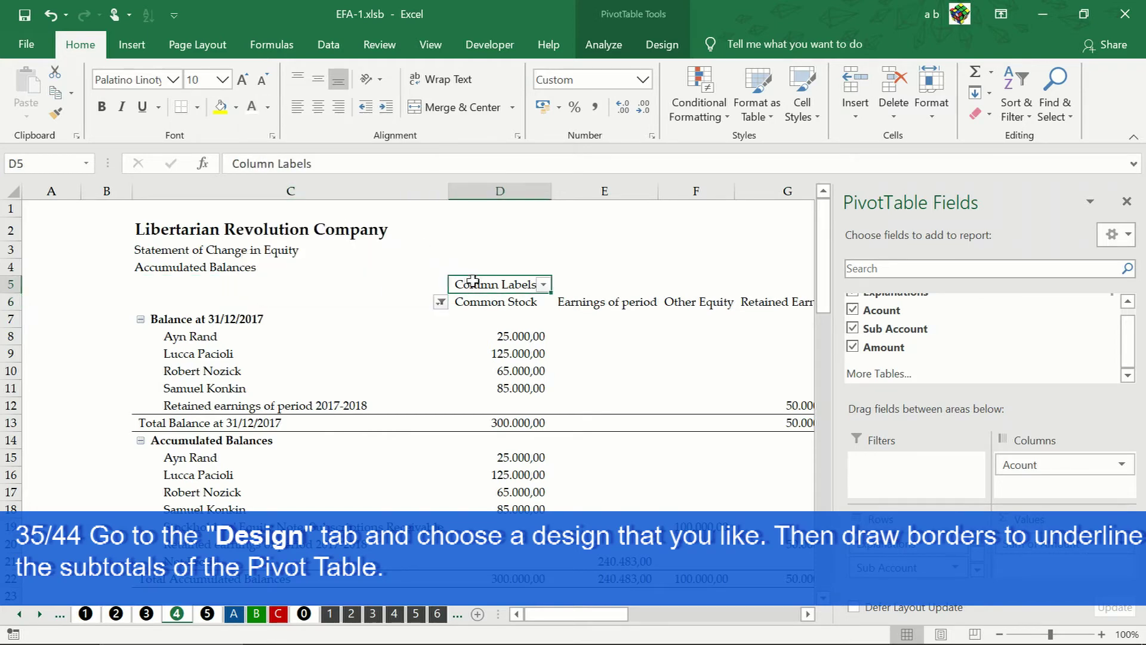
click(252, 107)
Make the header row C6:H6 bold with a top border
click(159, 304)
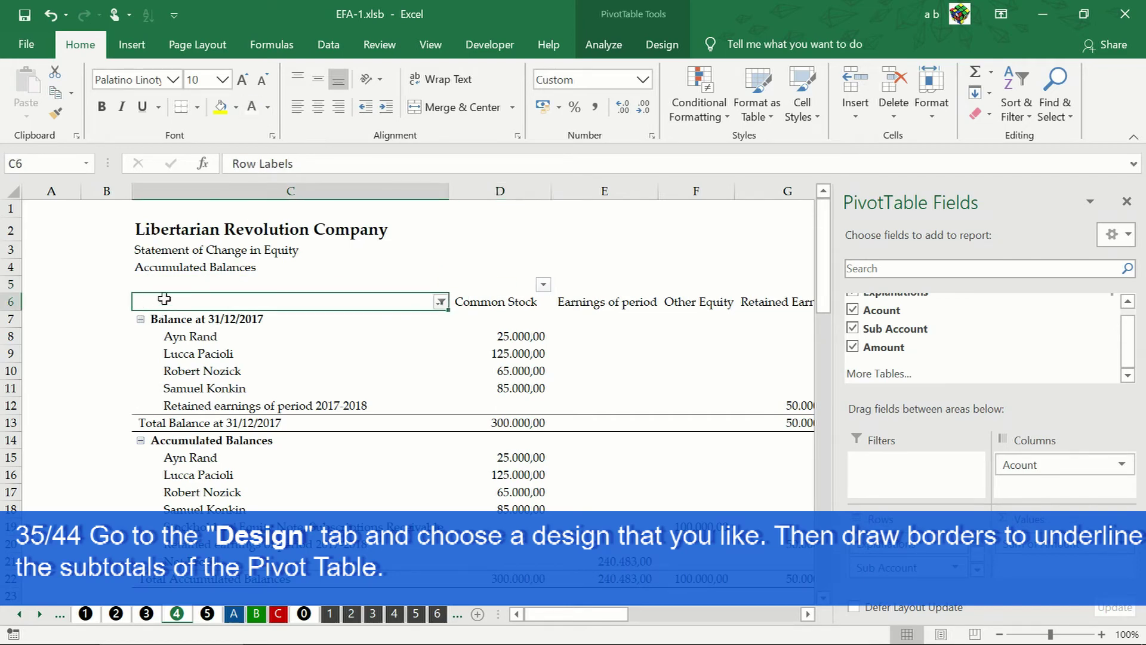
drag(369, 295, 465, 300)
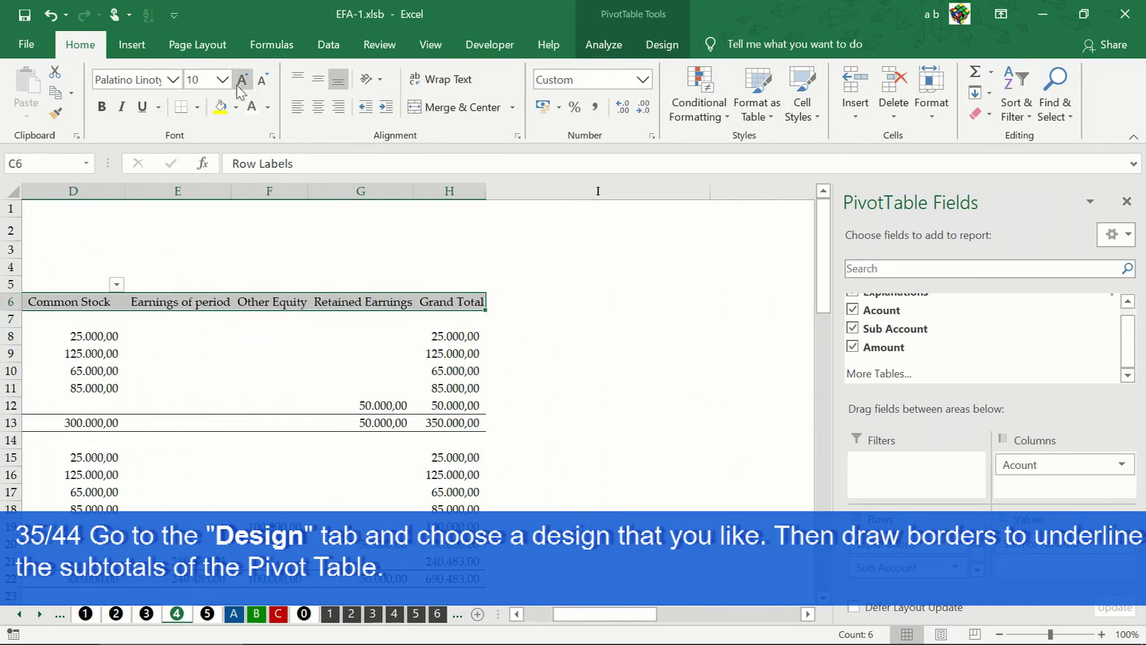
click(102, 106)
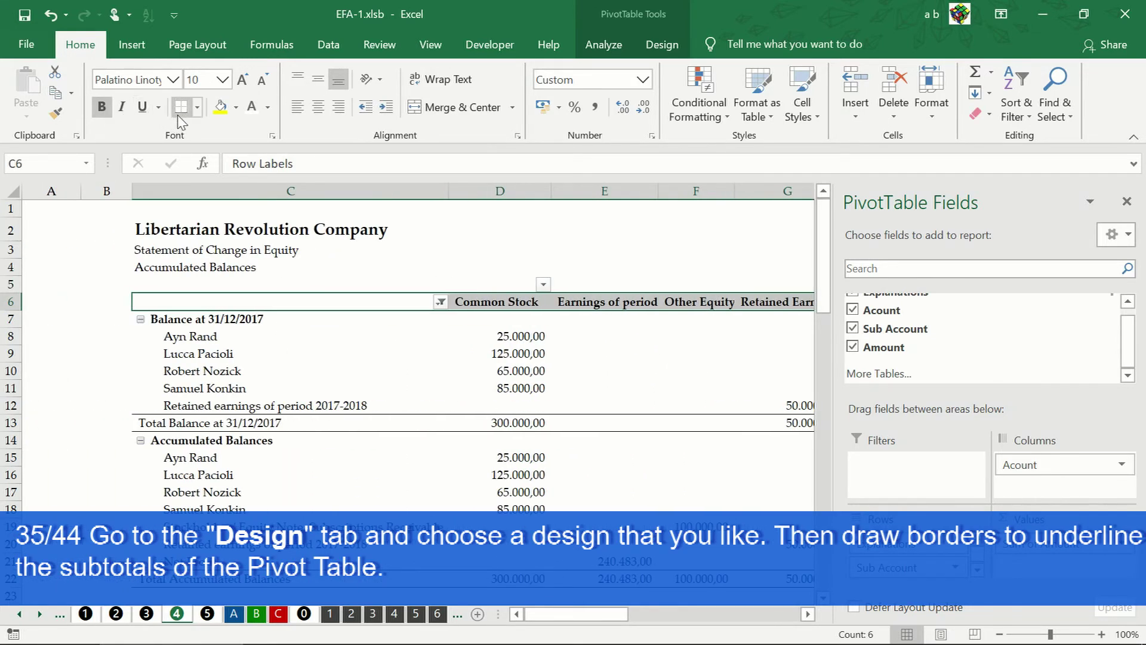
click(197, 111)
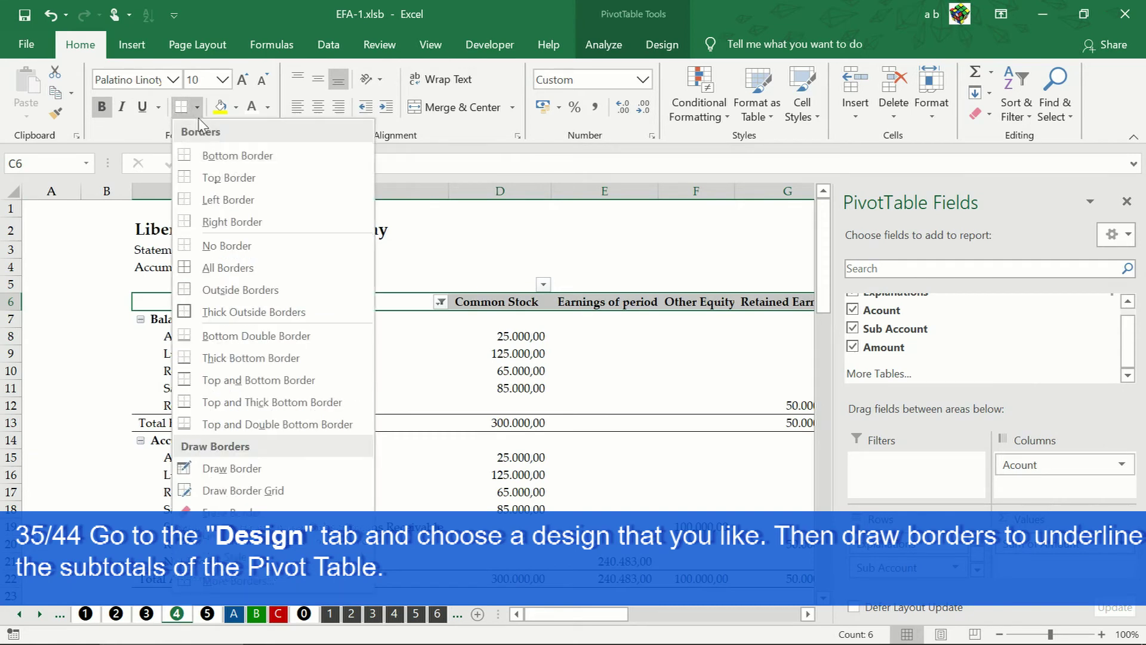
click(188, 175)
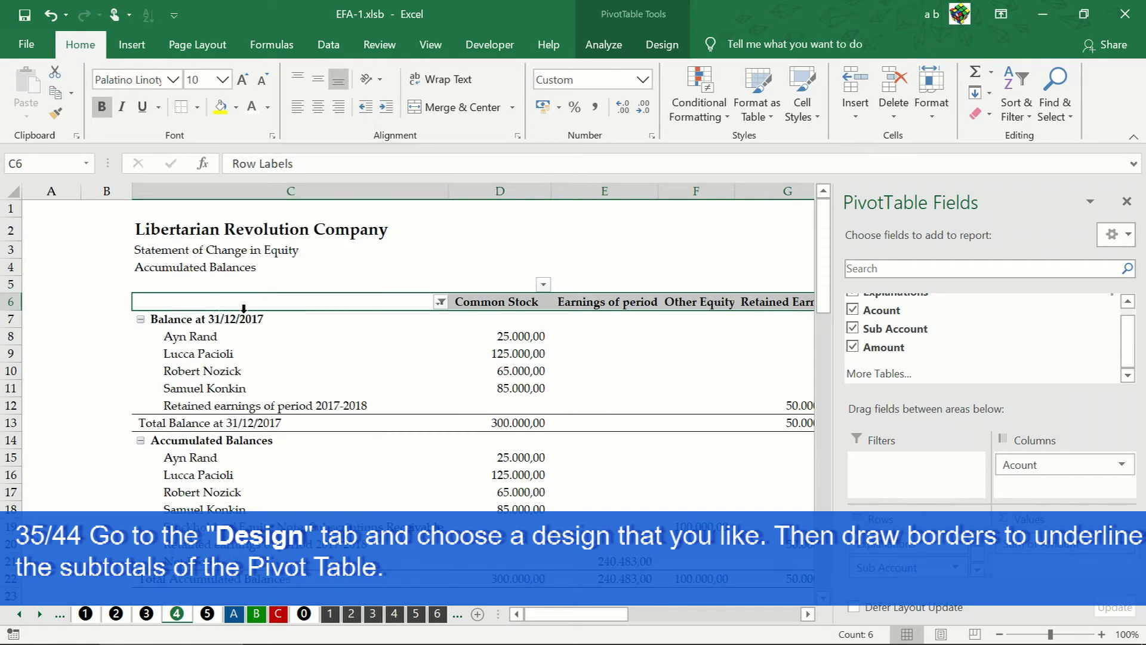
Add left borders to the Common Stock, Earnings of period and Other Equity columns
click(481, 291)
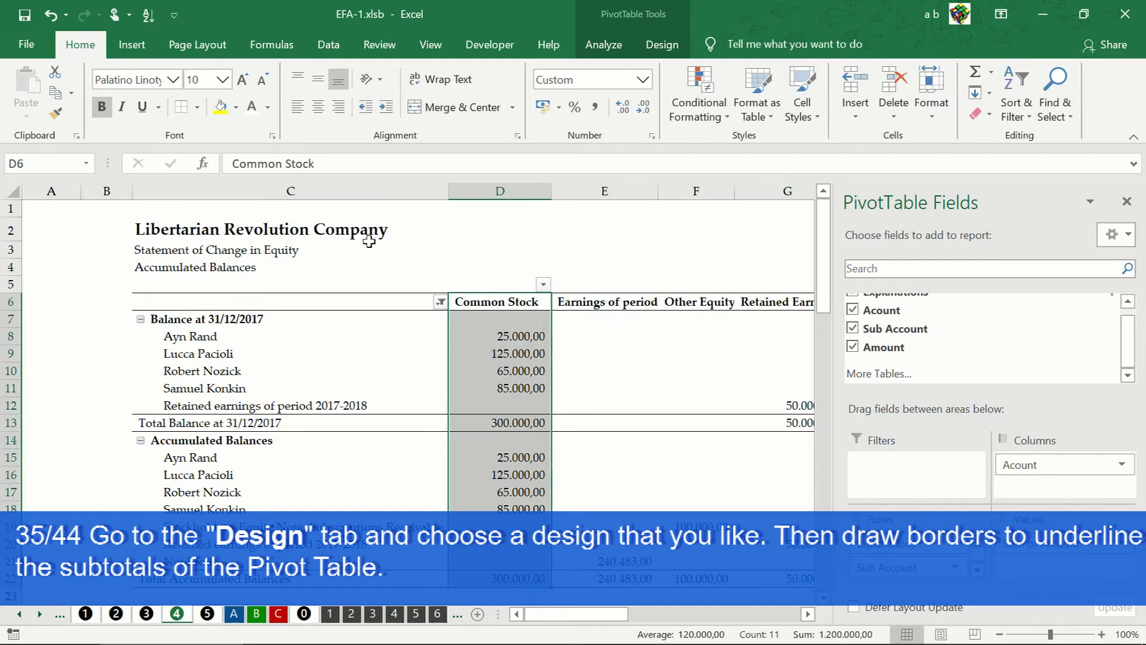
click(197, 108)
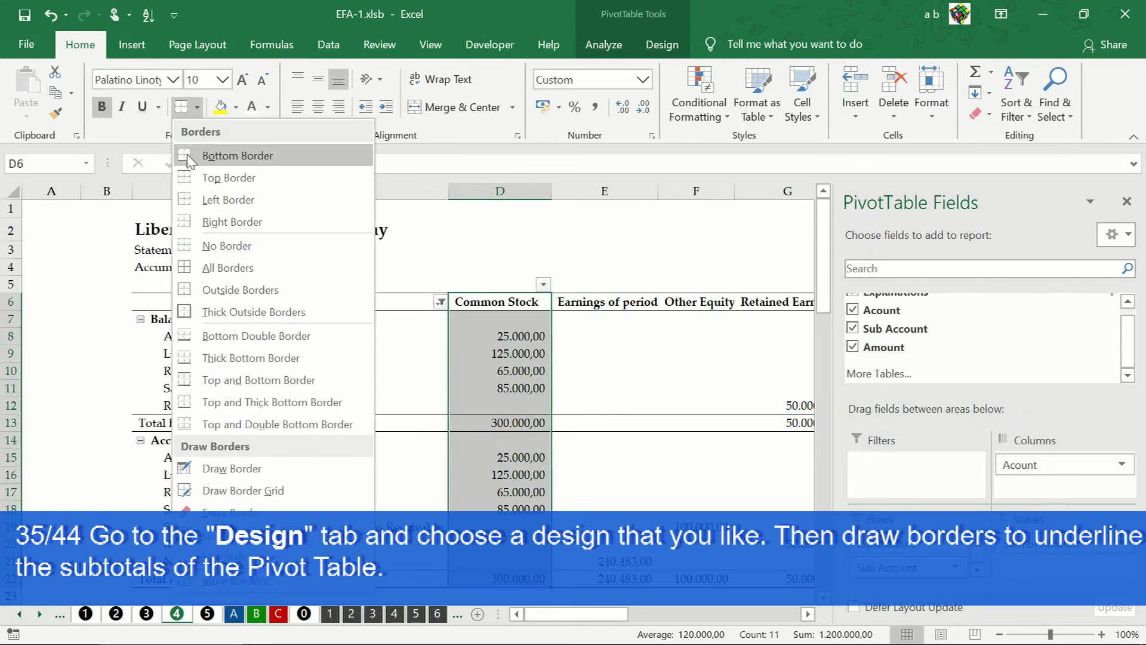
click(188, 199)
click(589, 291)
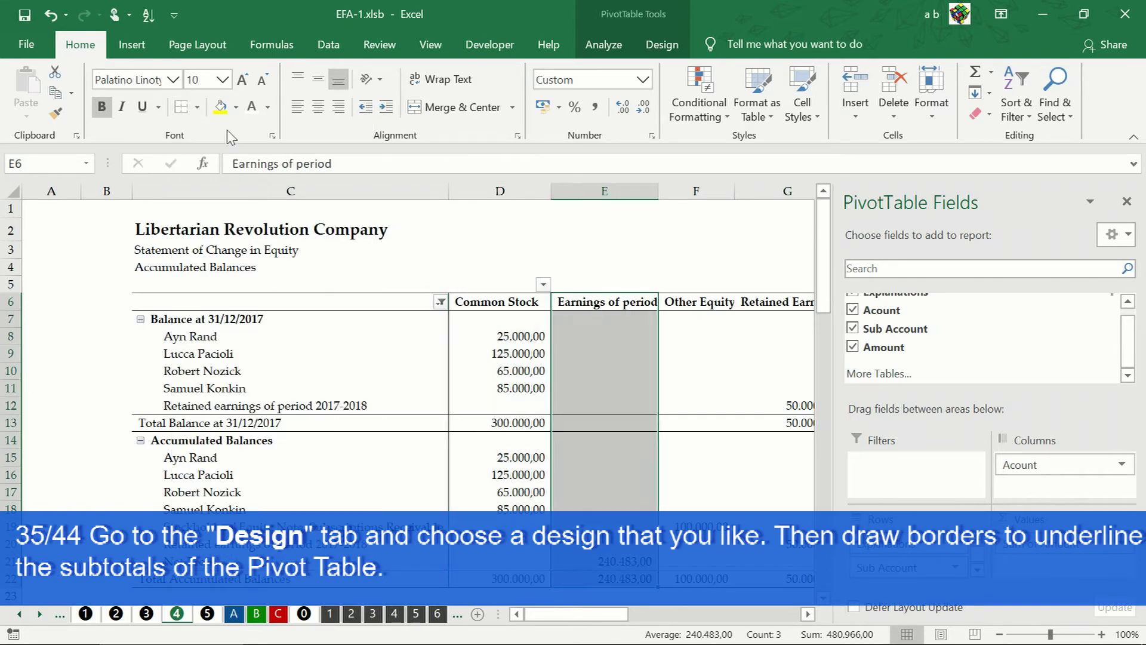
click(699, 290)
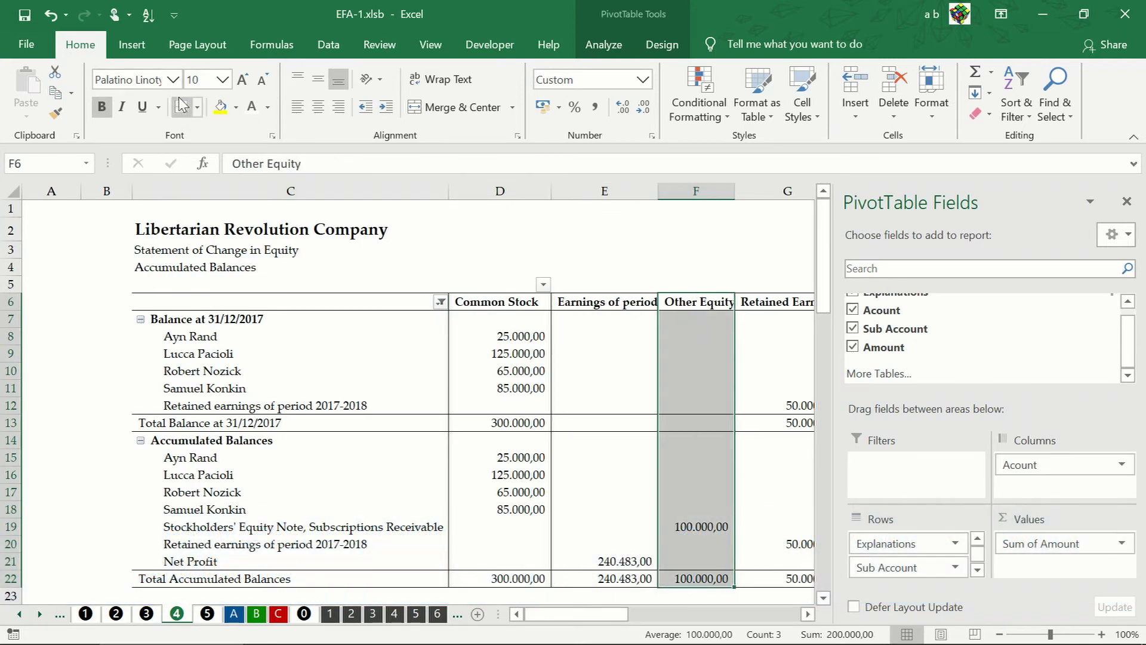
Move the Other Equity column to sit right after Retained Earnings
drag(698, 293, 597, 295)
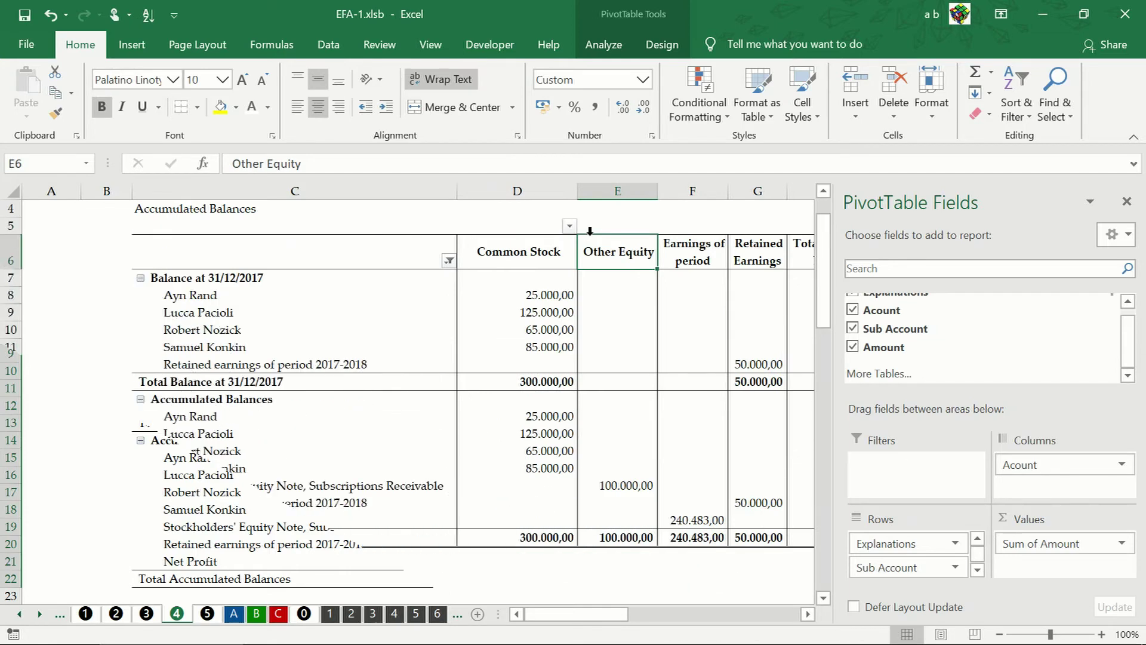
click(590, 233)
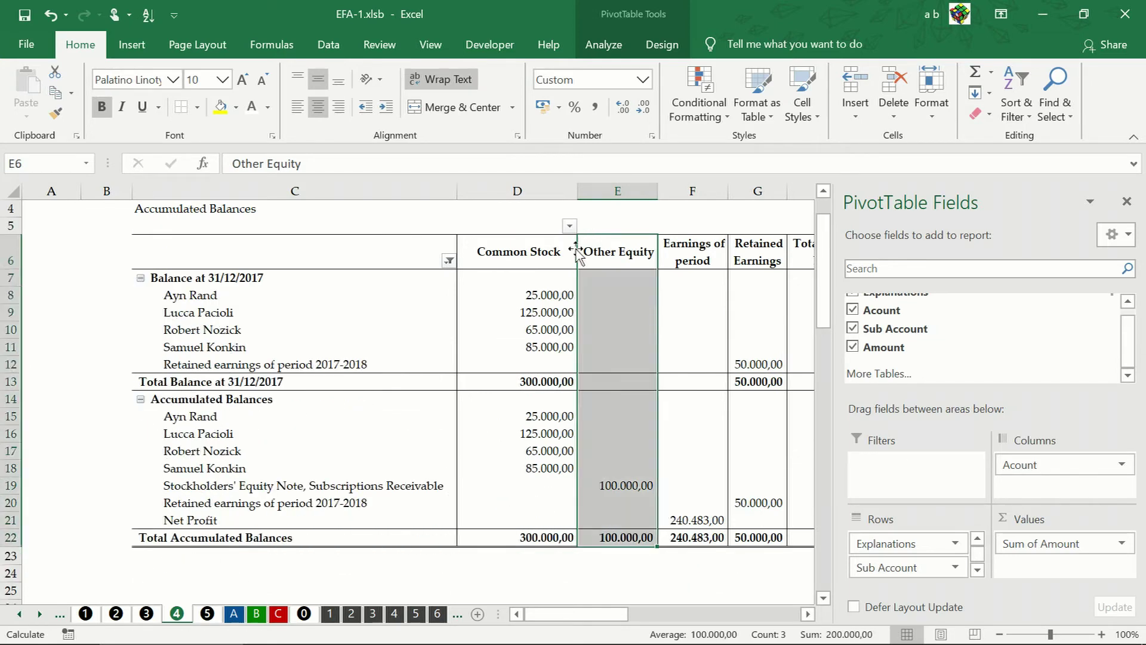
drag(577, 252, 779, 263)
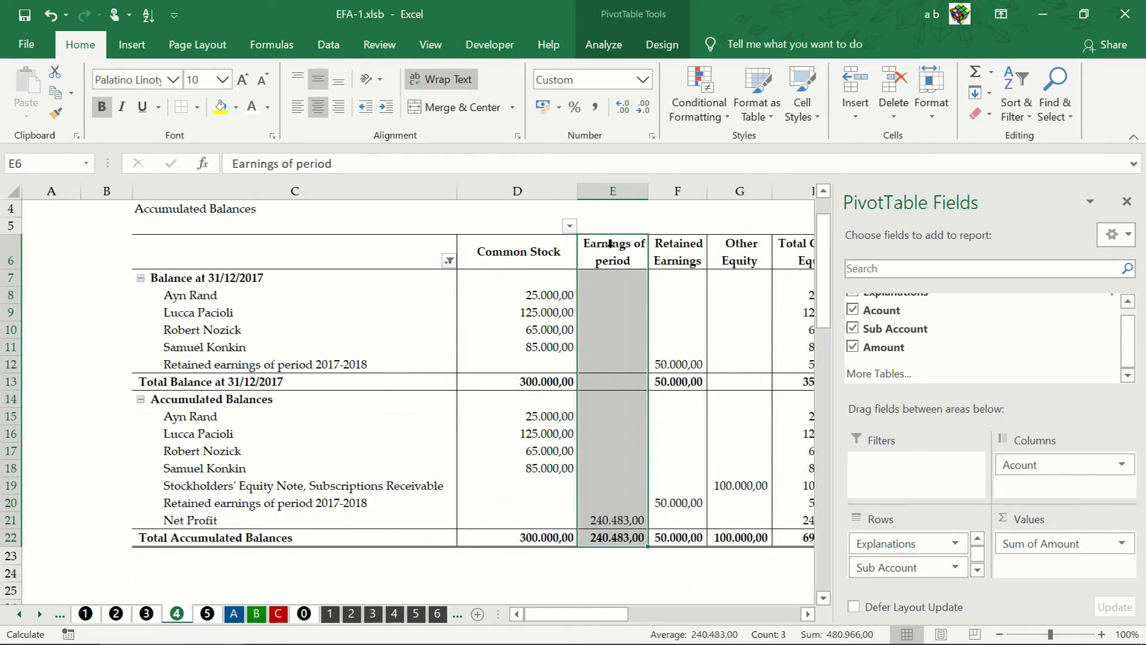
Widen the value columns D:H to 13,80
click(576, 241)
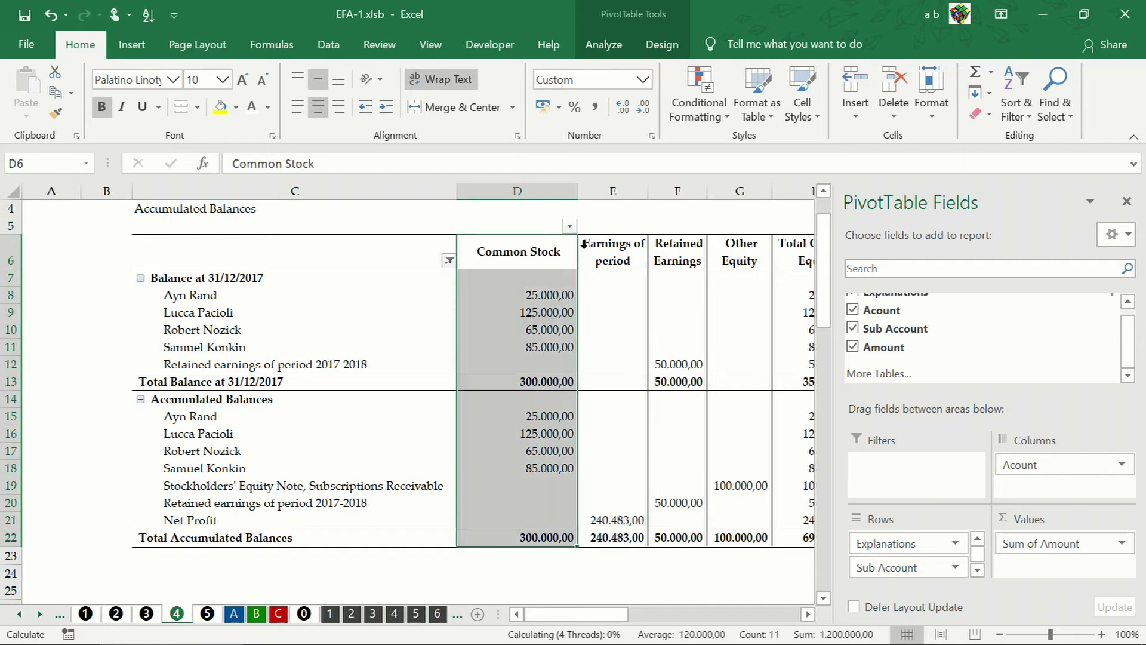
click(583, 248)
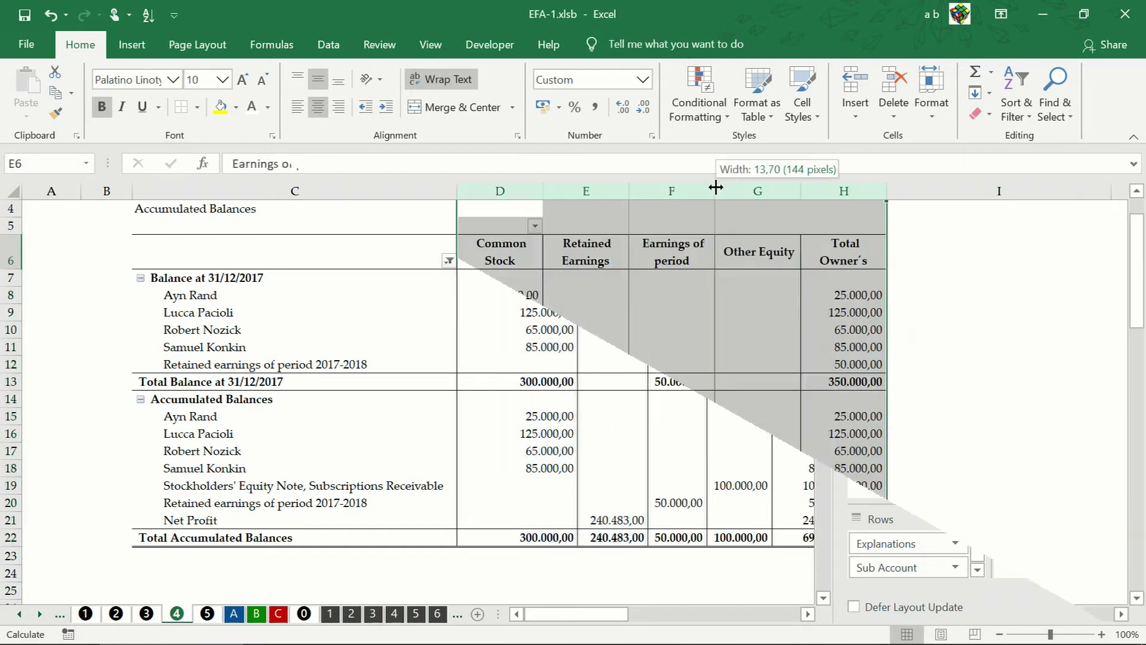
drag(715, 187, 718, 187)
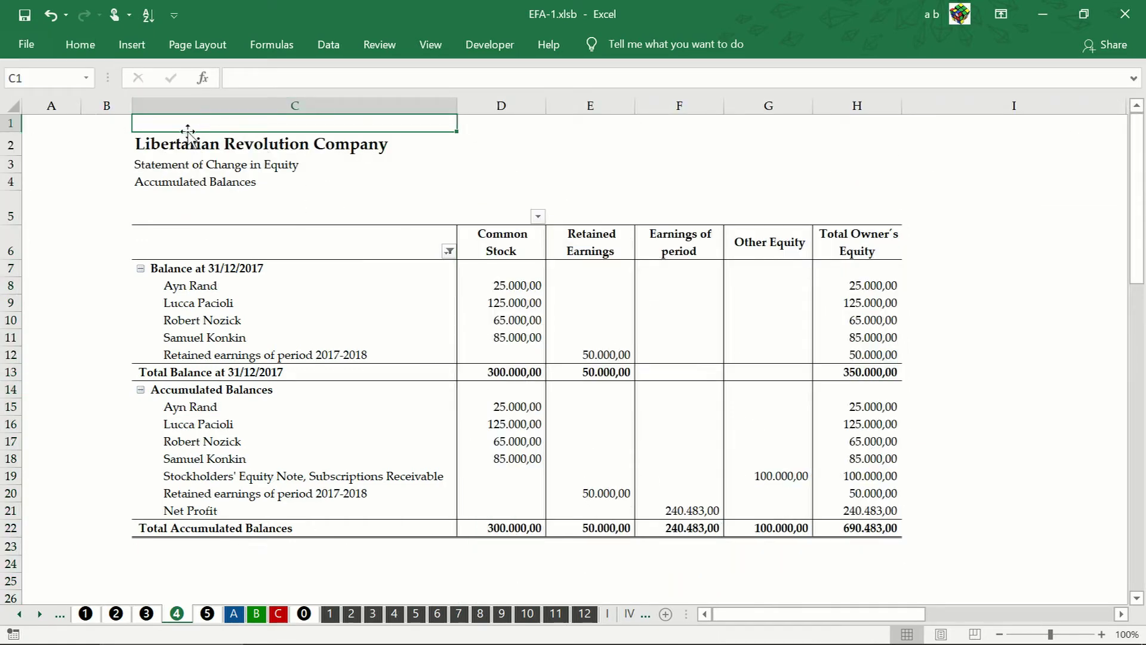
Copy the statement range C2:H22, title included
click(154, 144)
drag(205, 156, 872, 534)
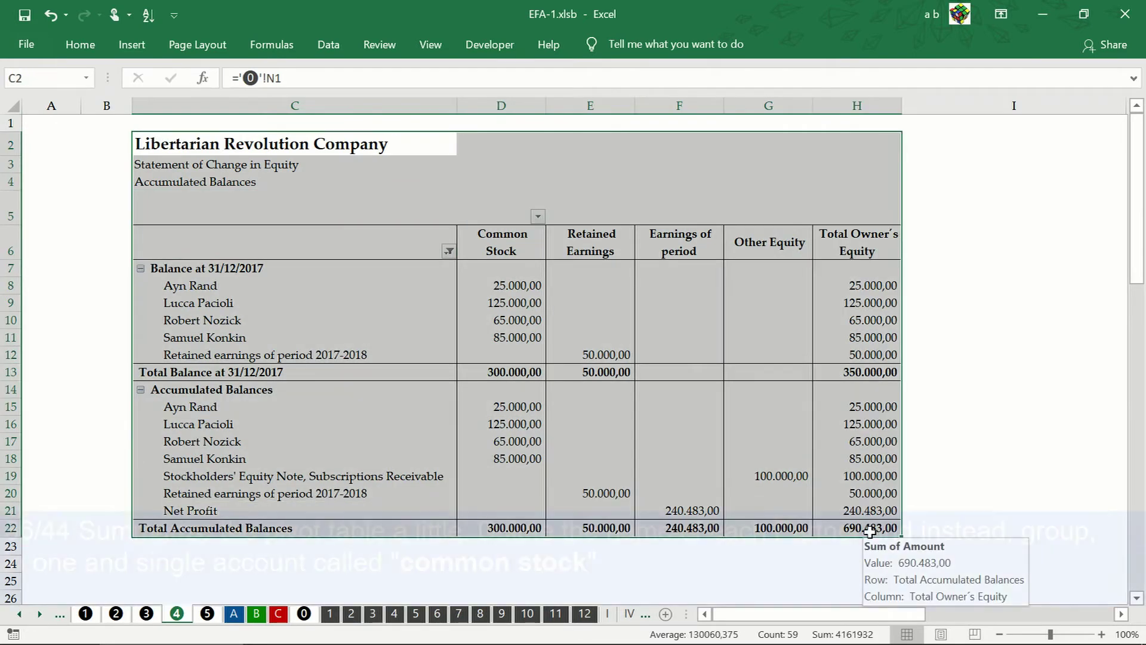
right_click(873, 537)
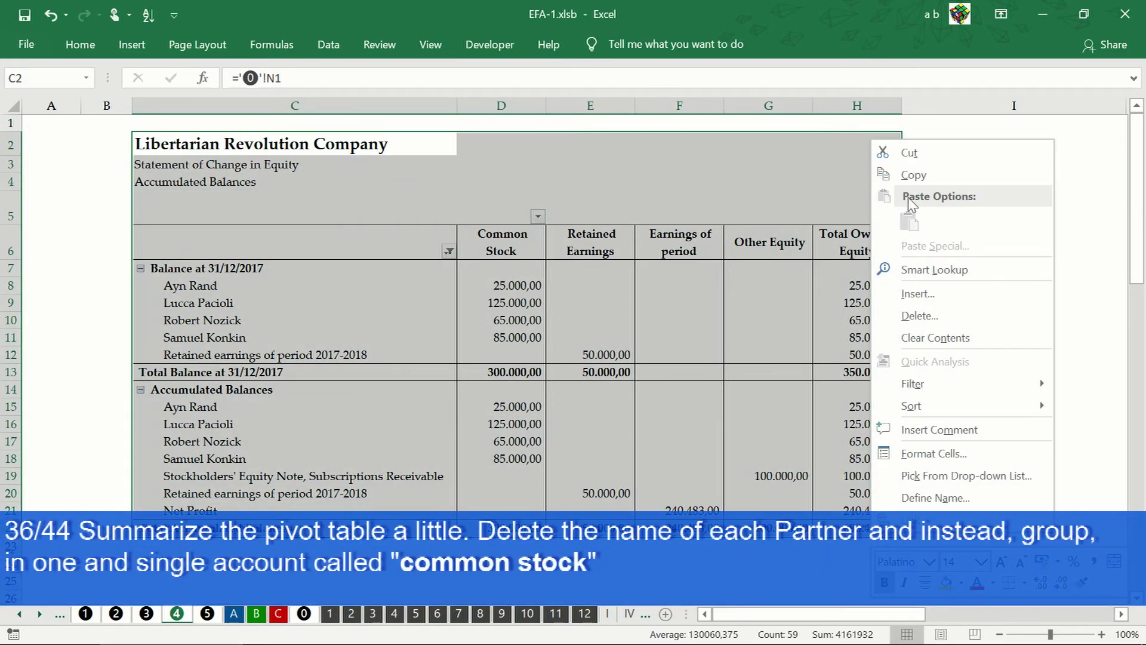
click(911, 178)
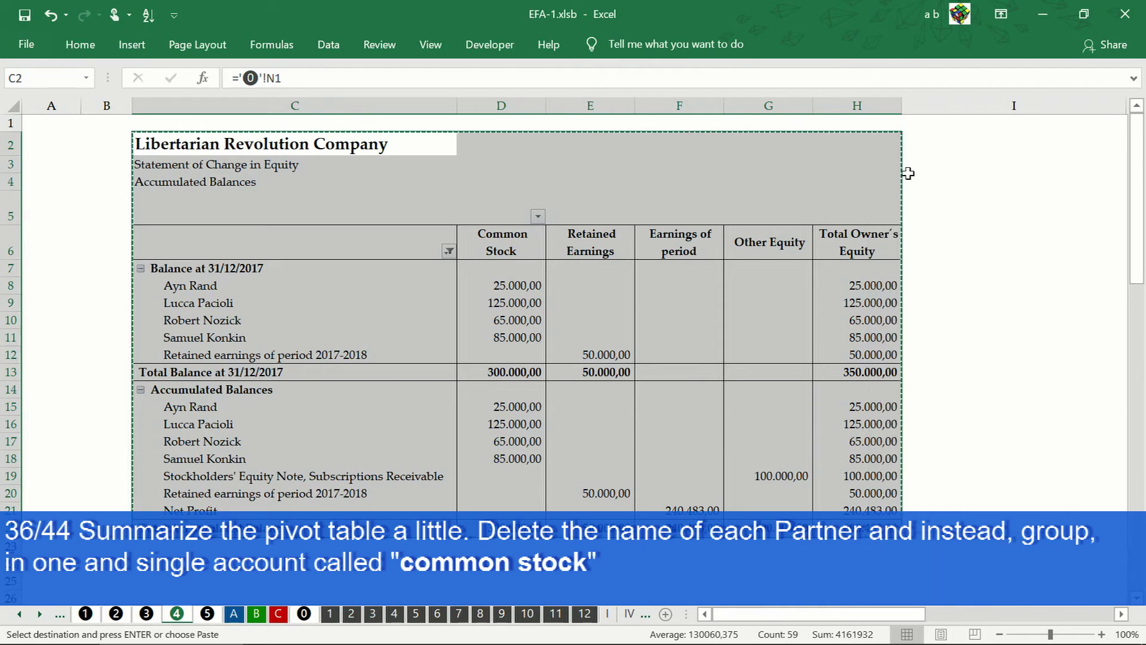
click(1122, 614)
click(1122, 614)
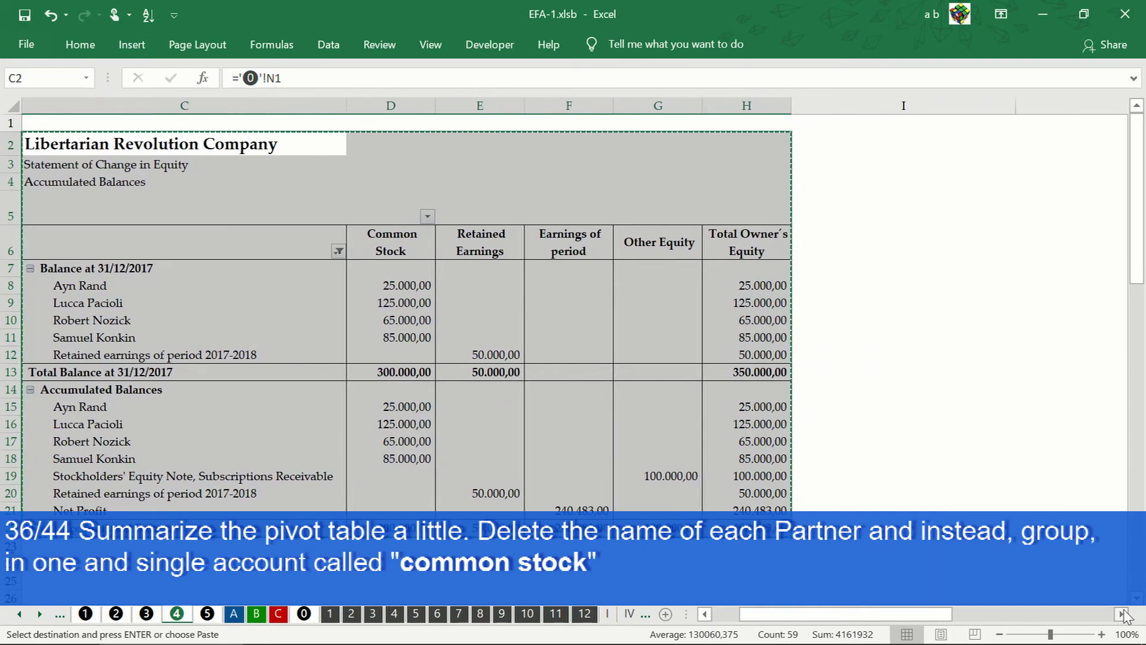
click(1121, 614)
click(1121, 614)
click(1122, 614)
click(1121, 613)
click(1121, 613)
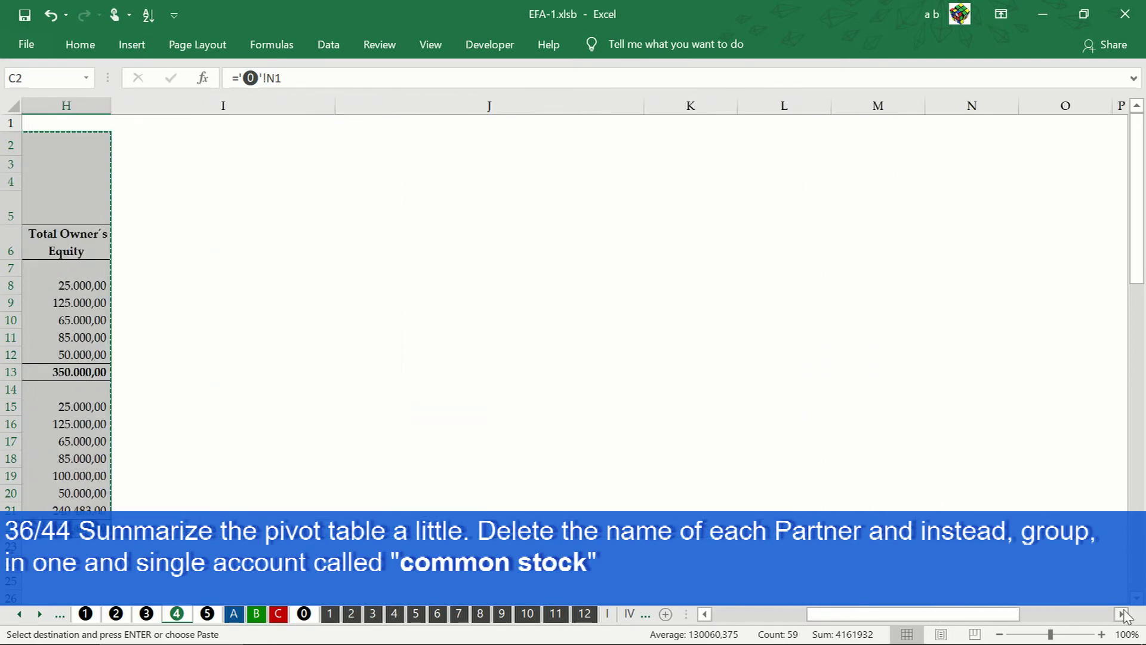
click(1121, 613)
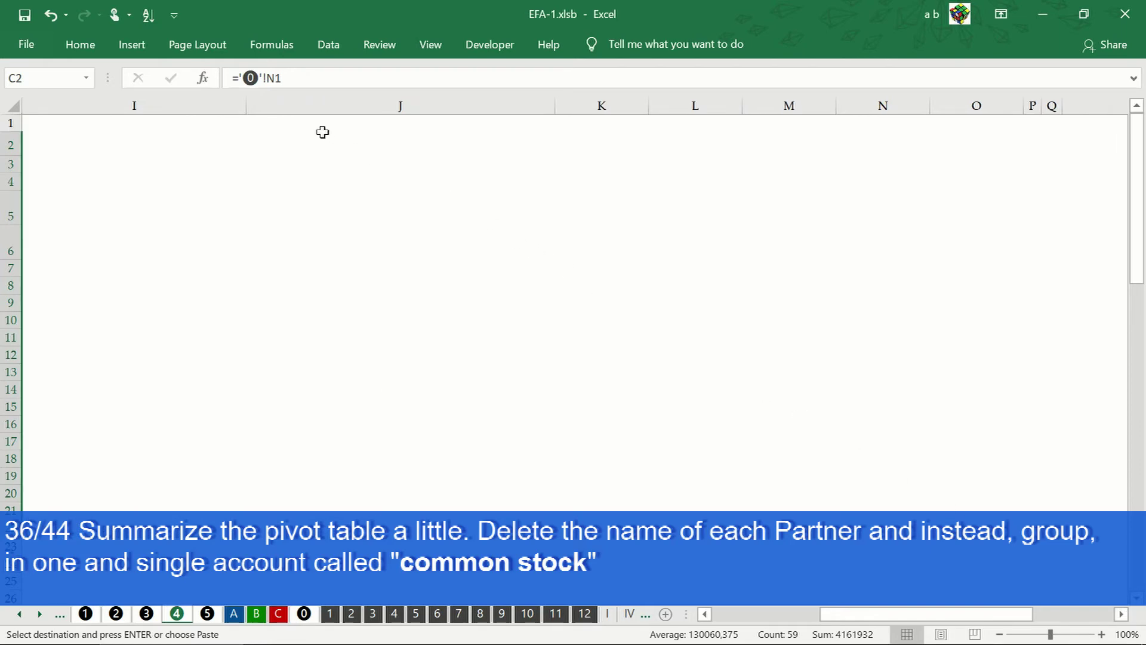
Paste the copy at J2 as values, then paste the original formatting
click(284, 141)
right_click(285, 142)
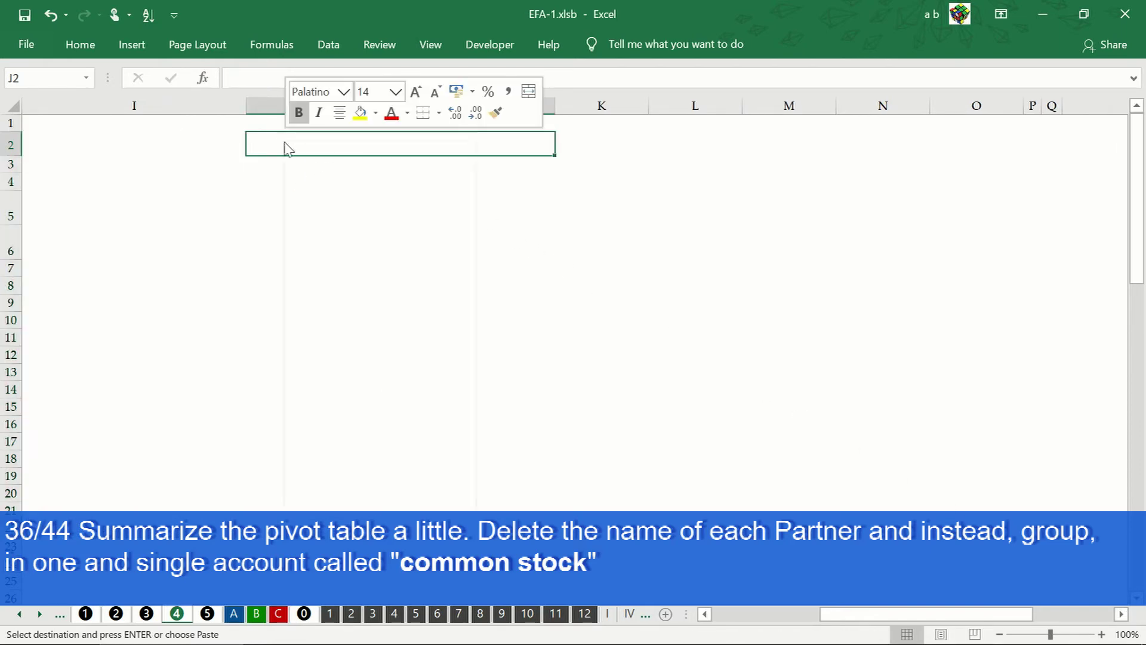
click(353, 225)
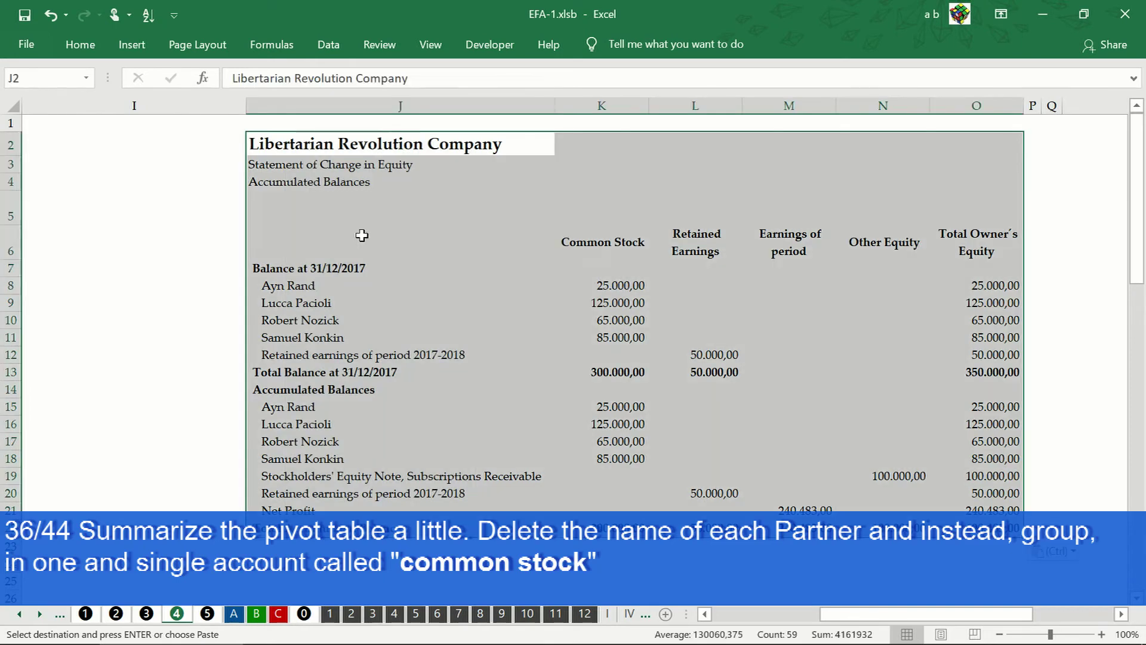
right_click(348, 150)
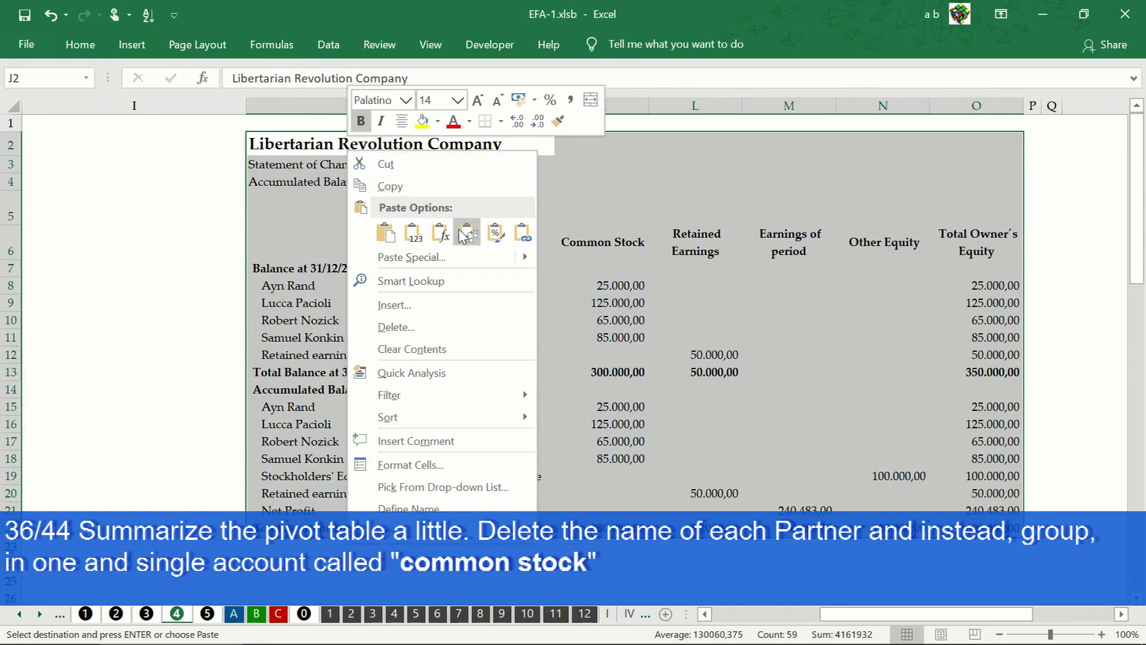
click(503, 250)
drag(991, 286, 990, 336)
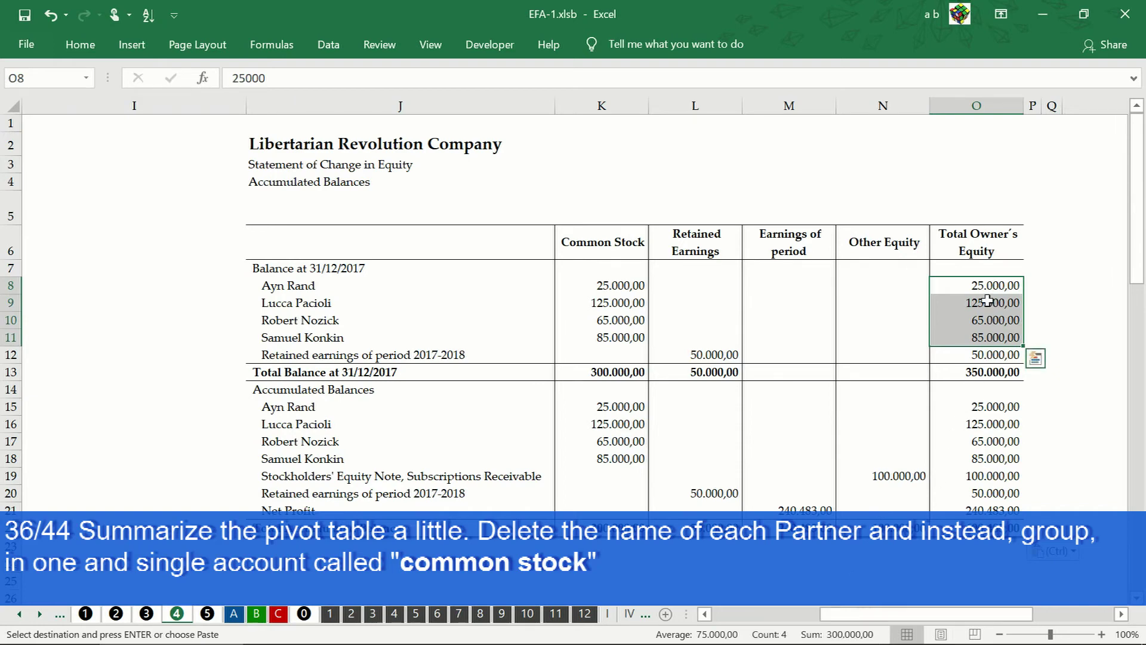
Replace the four partner rows with one 'Common Stock' row of 300.000 in row 8
drag(987, 285, 502, 336)
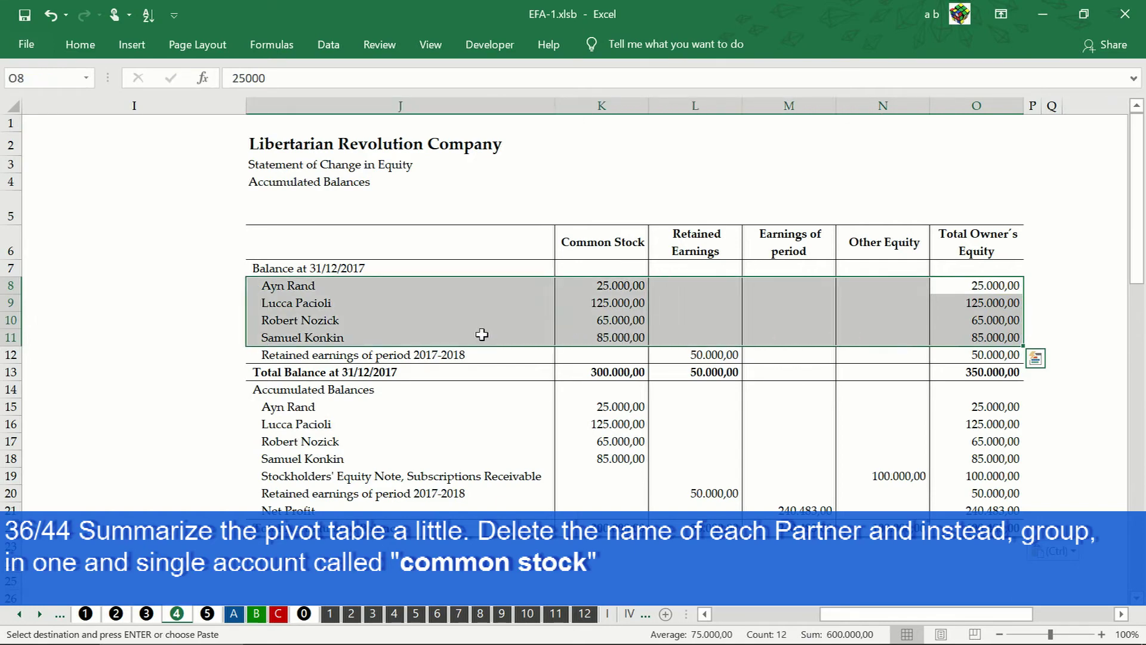
key(Delete)
click(278, 285)
text(Common Stock)
key(Tab)
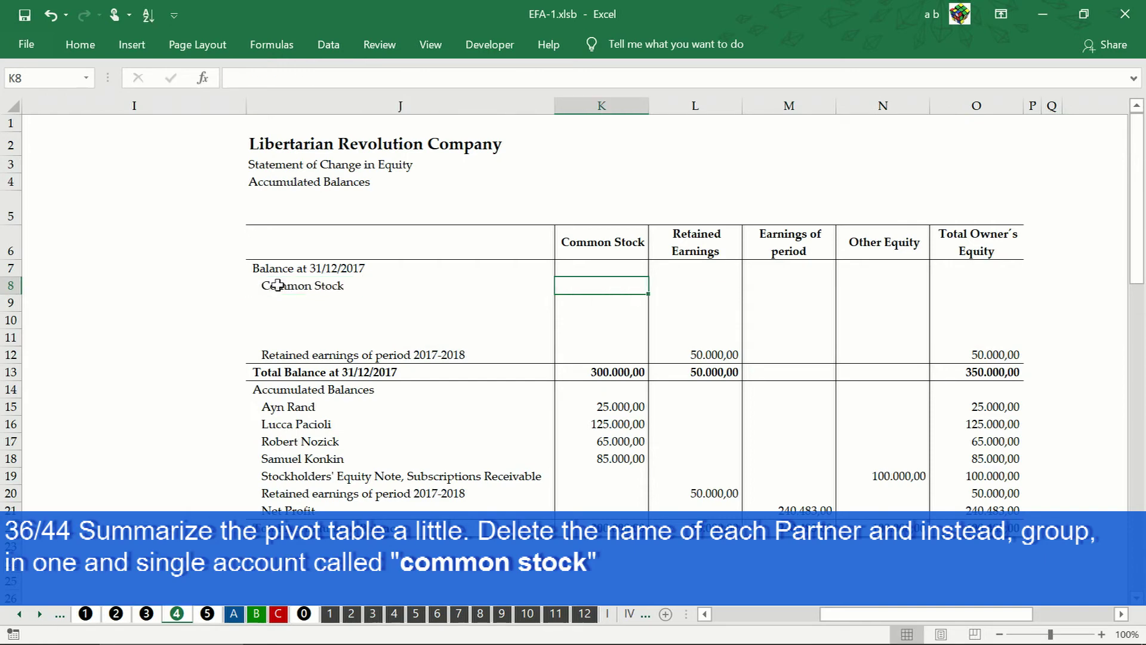
text(300.000)
key(Tab)
key(Tab)
key(Tab)
key(Tab)
Enter =SUM(K8:N8) in O8 and fill it down to O12
text(=su)
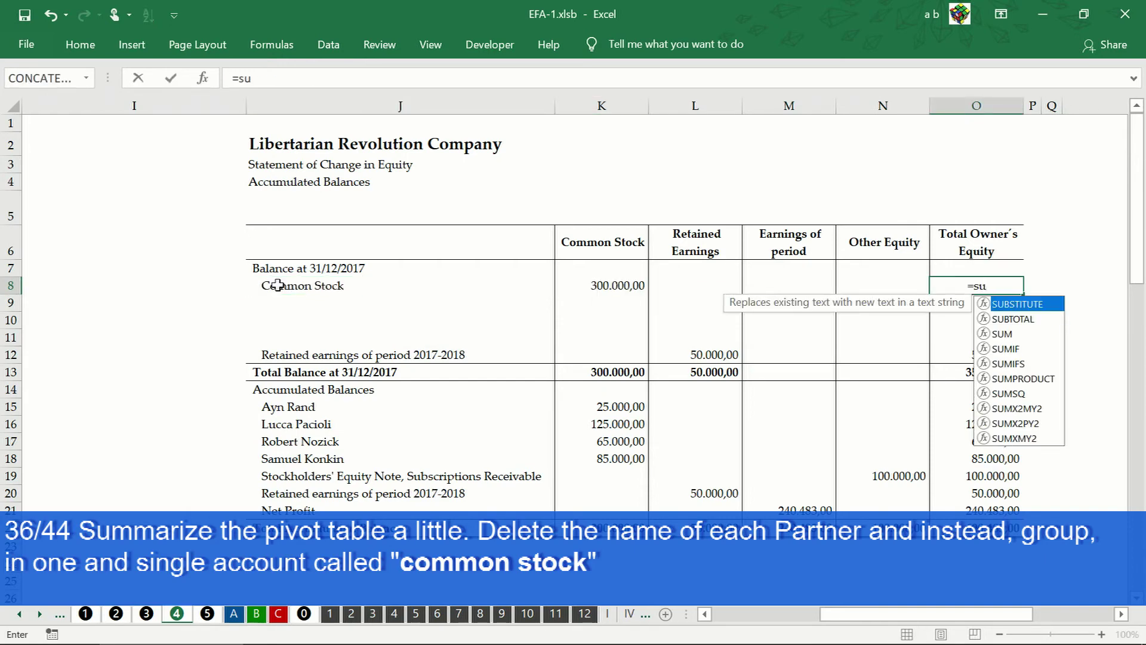
text(m()
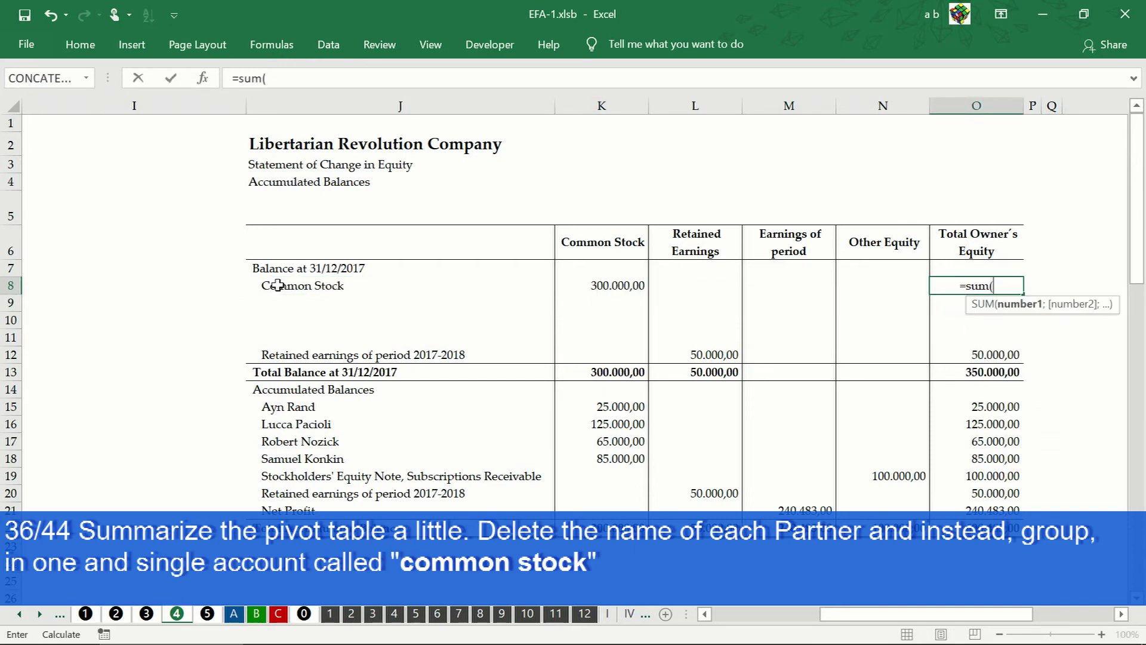
key(Left)
key(Left)
key(Left)
key(Left)
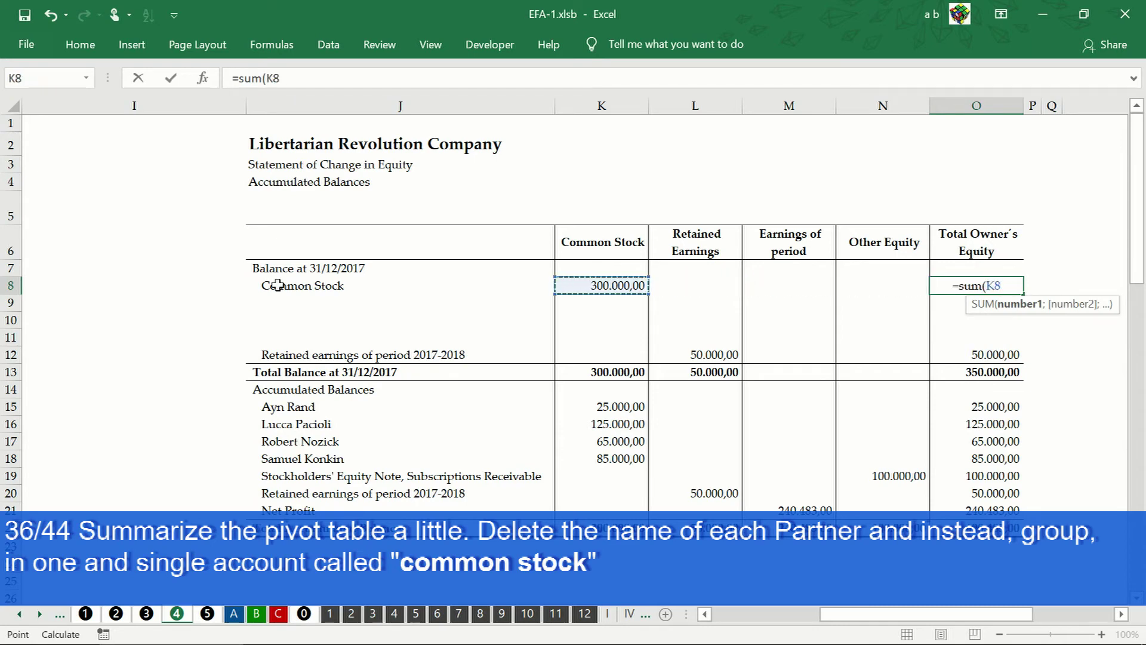
key(F8)
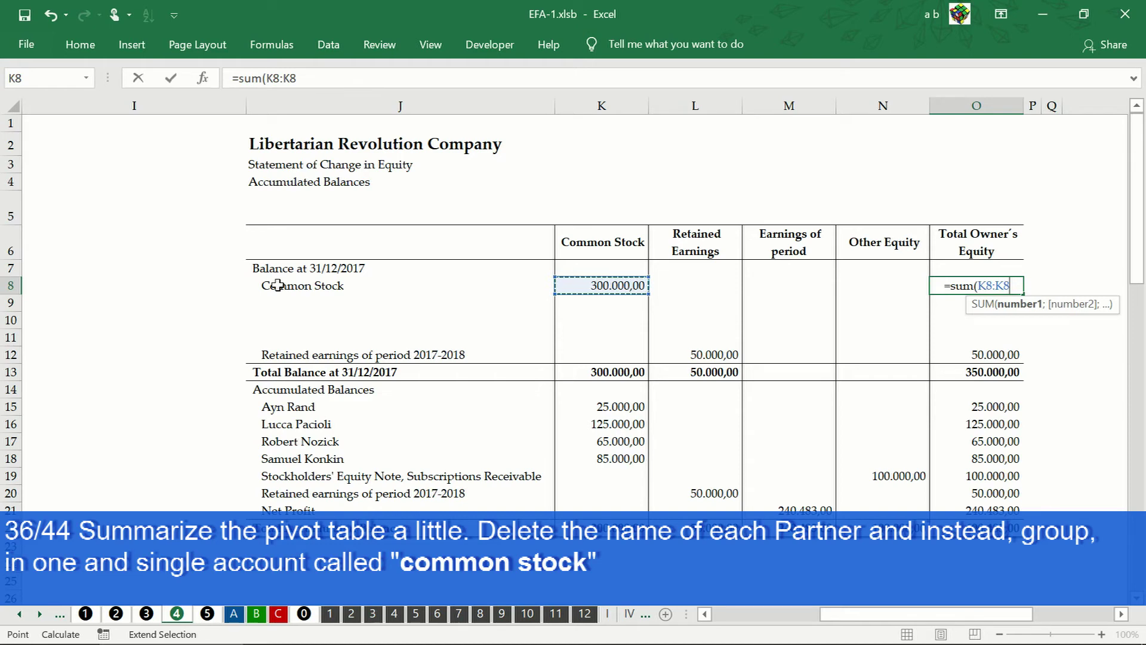
key(Right)
key(Right)
key(Right)
key(ctrl+Return)
drag(1023, 294, 1021, 359)
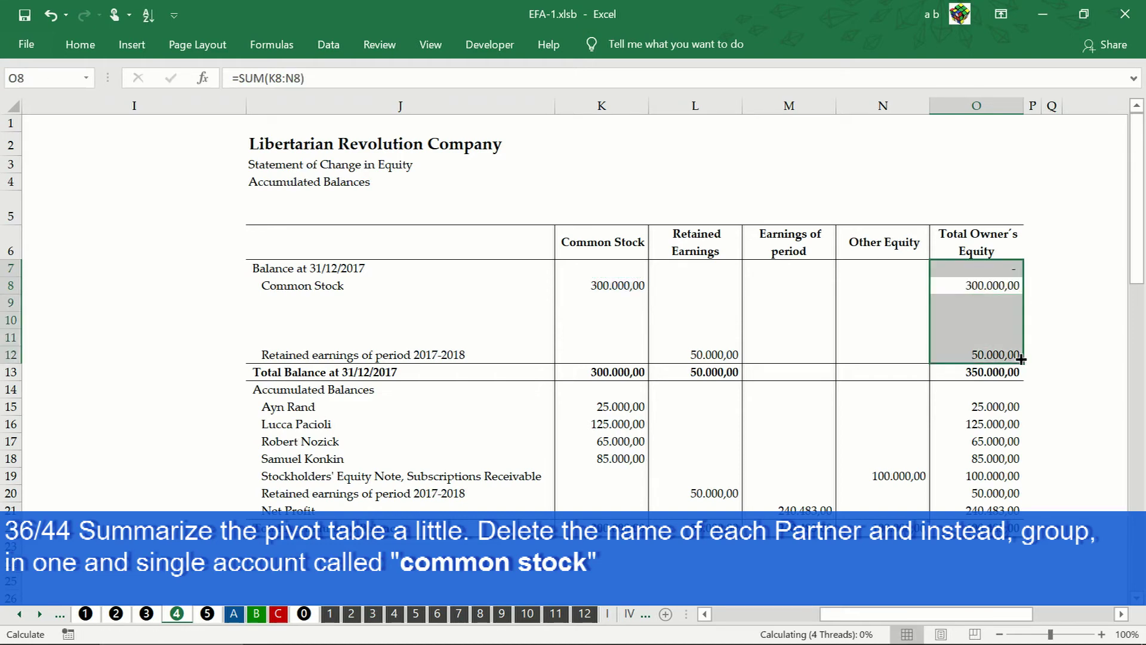
drag(507, 338, 984, 297)
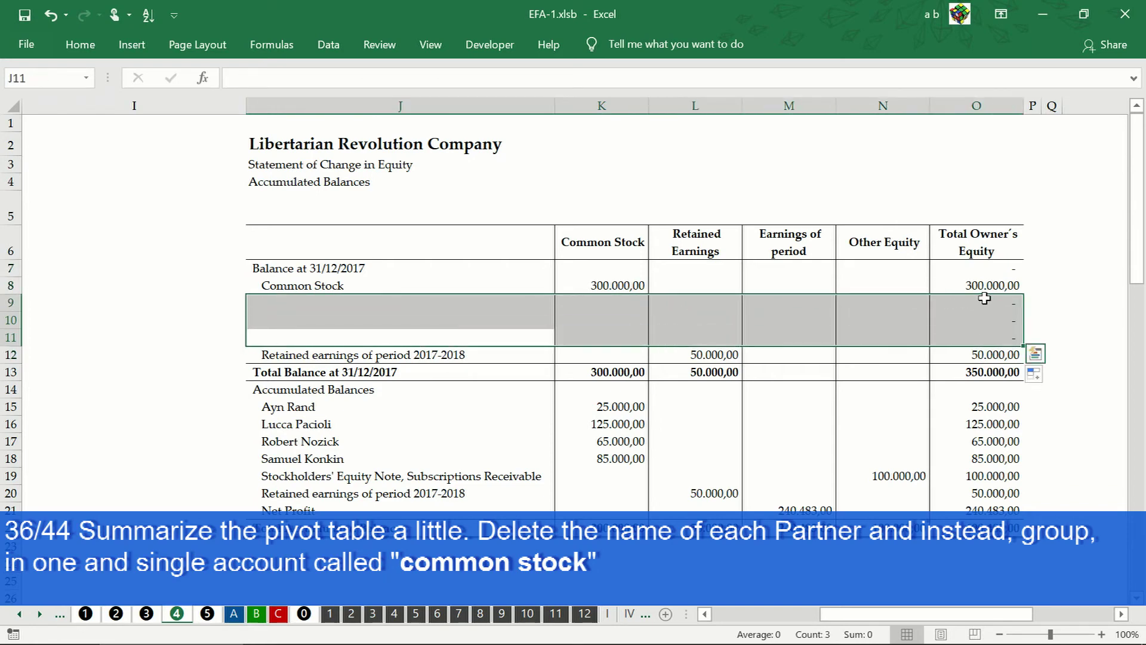
Delete the empty partner rows J9:O11, shifting the cells below up
right_click(985, 301)
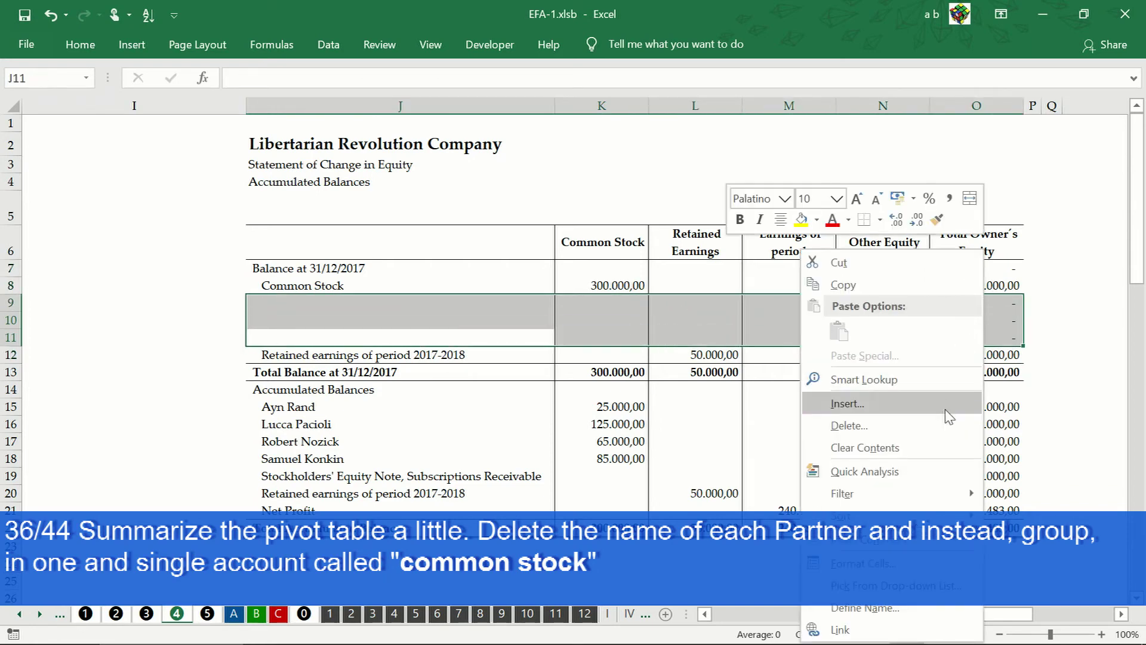
click(962, 427)
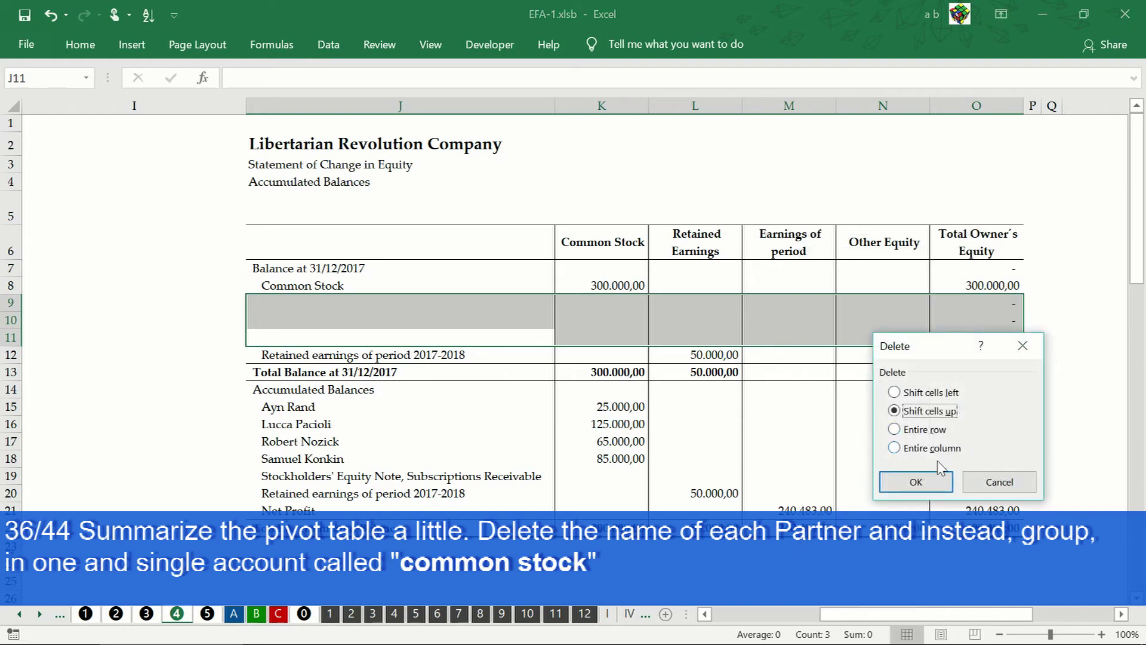
click(919, 481)
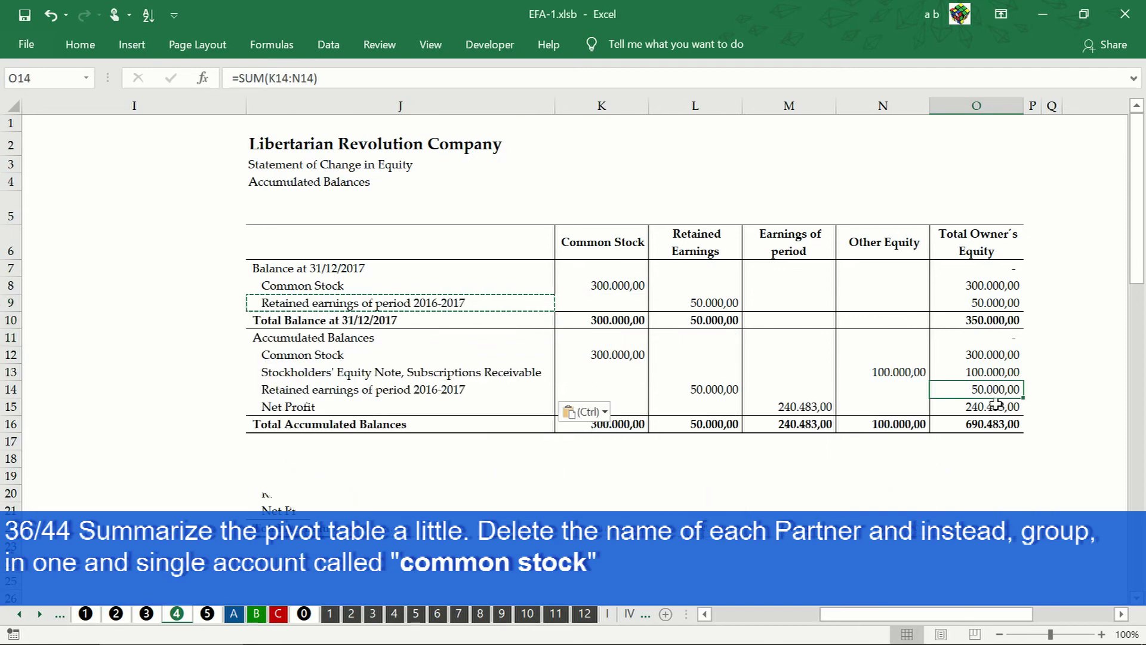
Paste the O15 total formula into O16 so Total Accumulated Balances reads 690.483,00
click(995, 406)
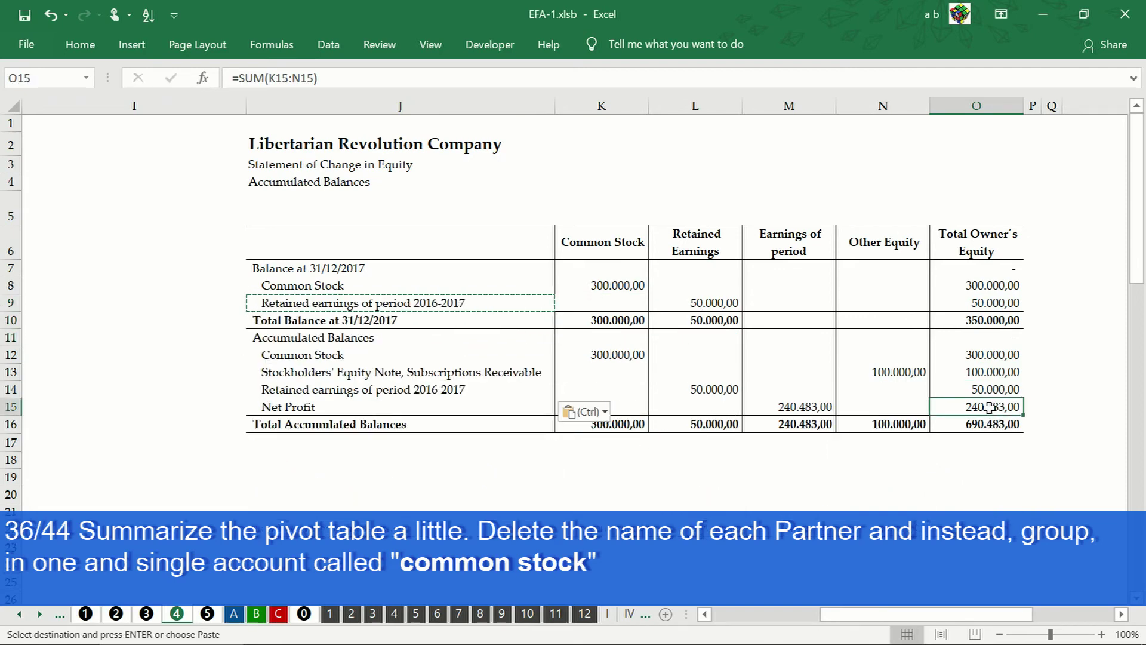
right_click(989, 408)
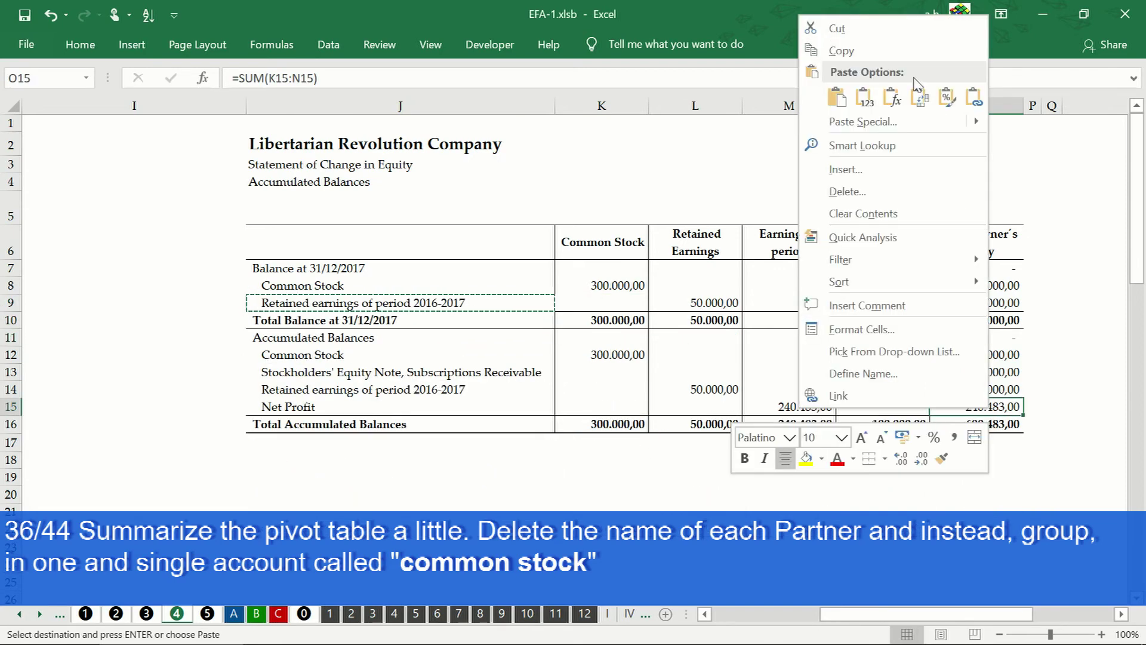
click(895, 50)
click(1008, 424)
right_click(1008, 425)
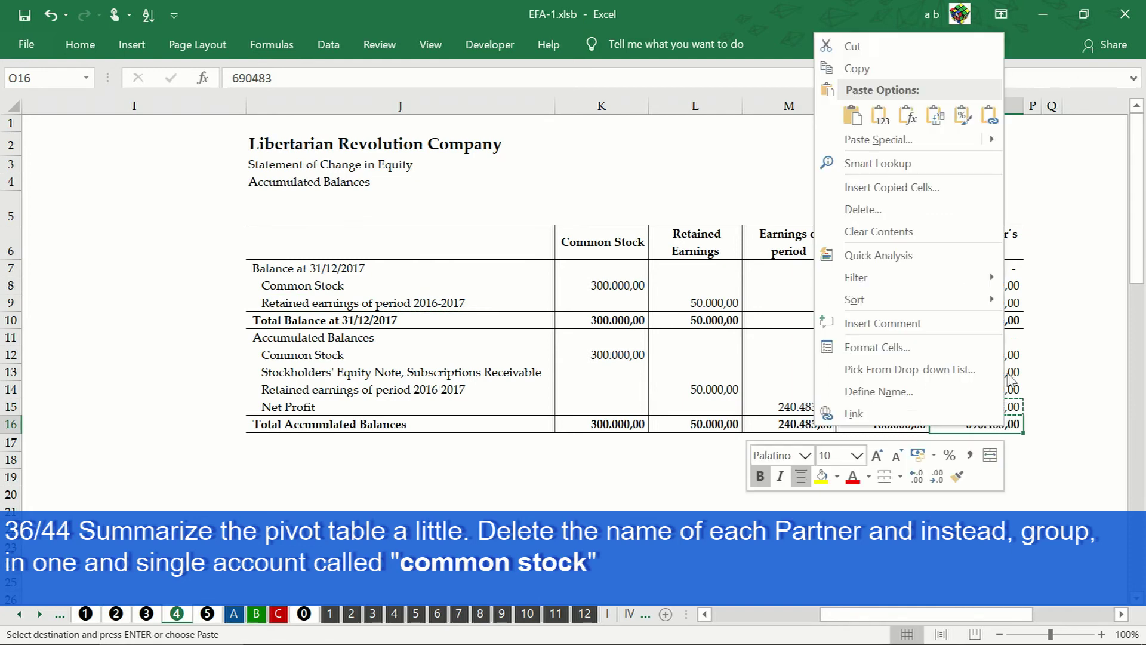
click(907, 115)
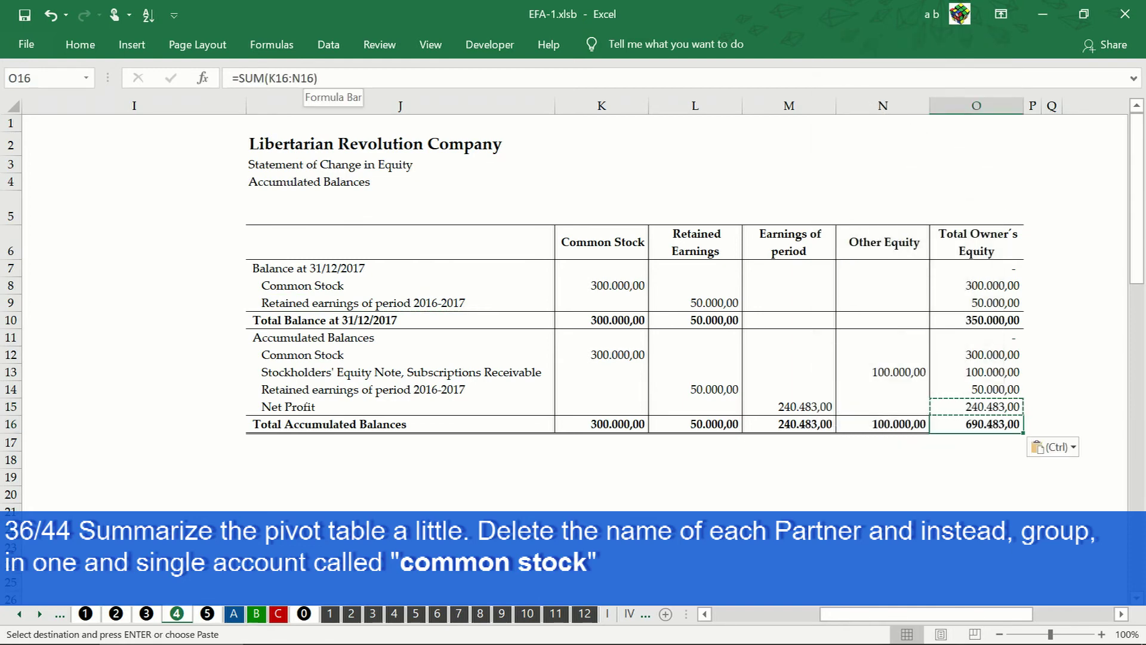
click(315, 78)
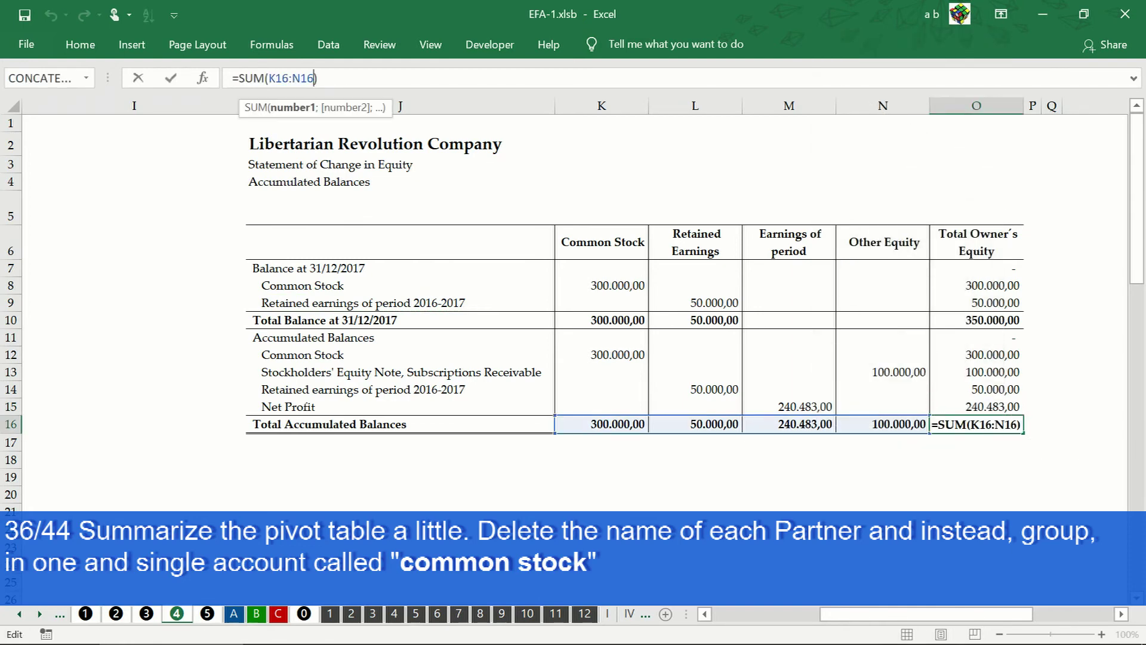
click(308, 268)
drag(886, 613, 776, 610)
Move the signature block beneath the copied statement in columns J–O, then select J1 through the signature
scroll(756, 595, down, 4)
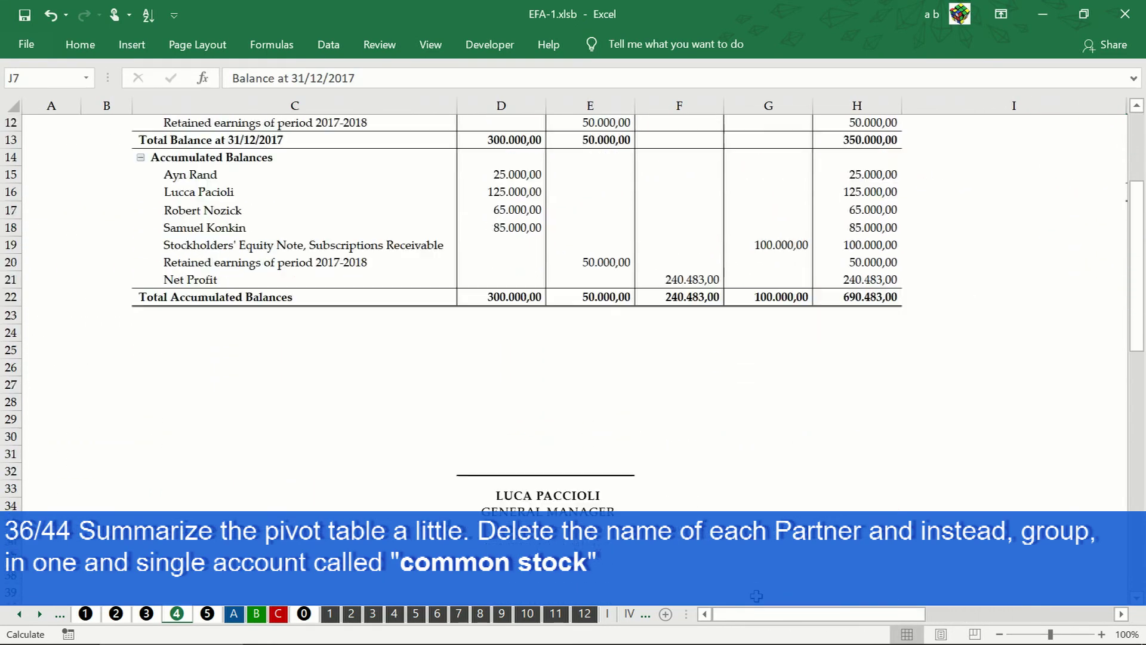
scroll(756, 595, down, 1)
click(627, 457)
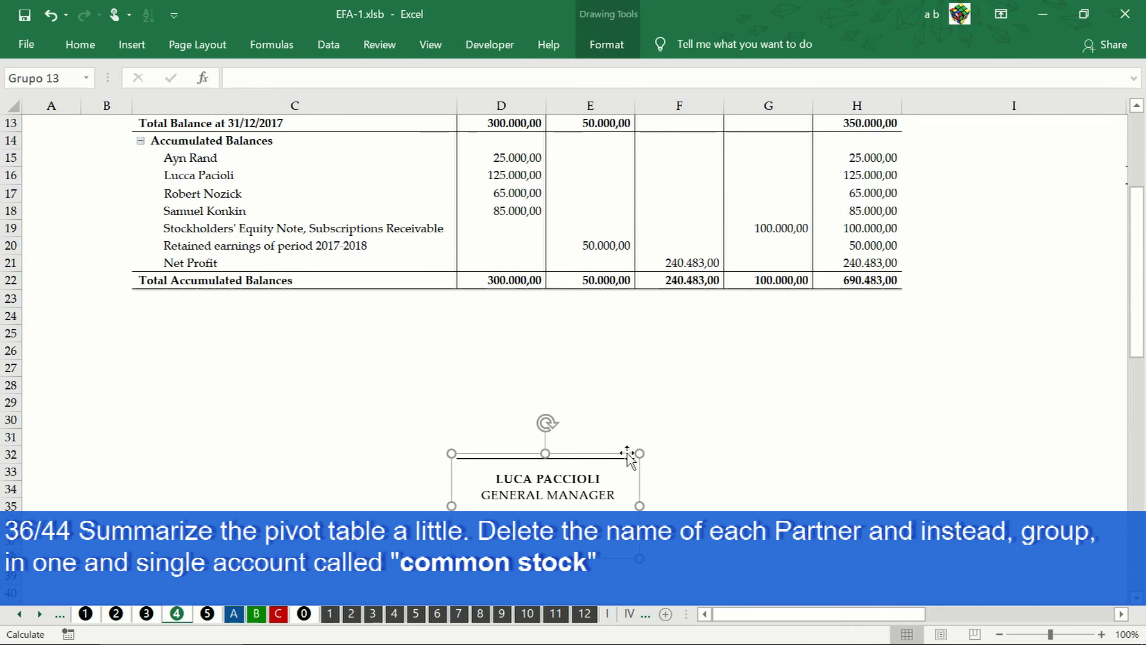
mouse_move(627, 453)
mouse_down()
mouse_move(1062, 430)
mouse_move(1084, 327)
mouse_move(1099, 327)
mouse_up()
scroll(1088, 567, up, 3)
scroll(1088, 567, right, 2)
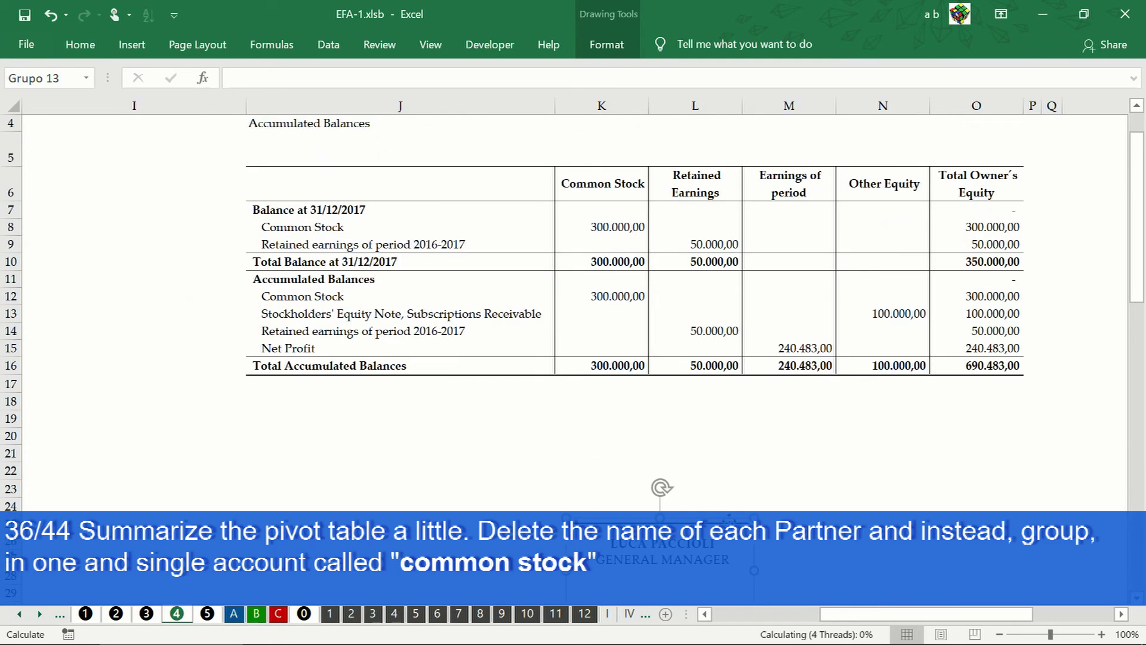
drag(729, 517, 716, 471)
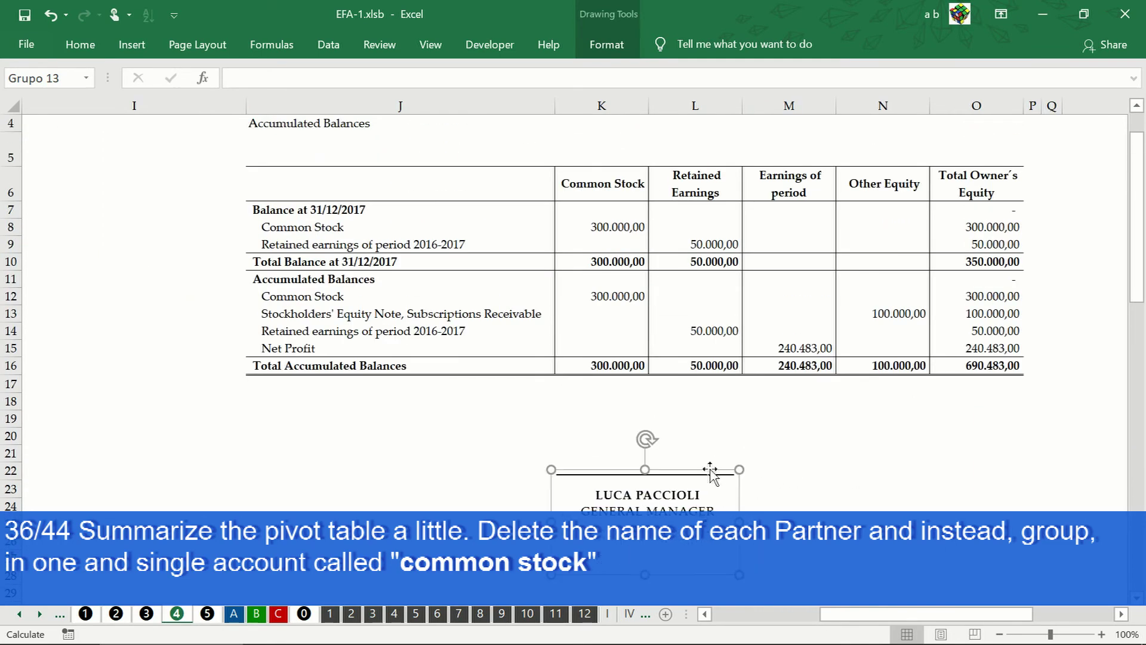
scroll(710, 465, up, 1)
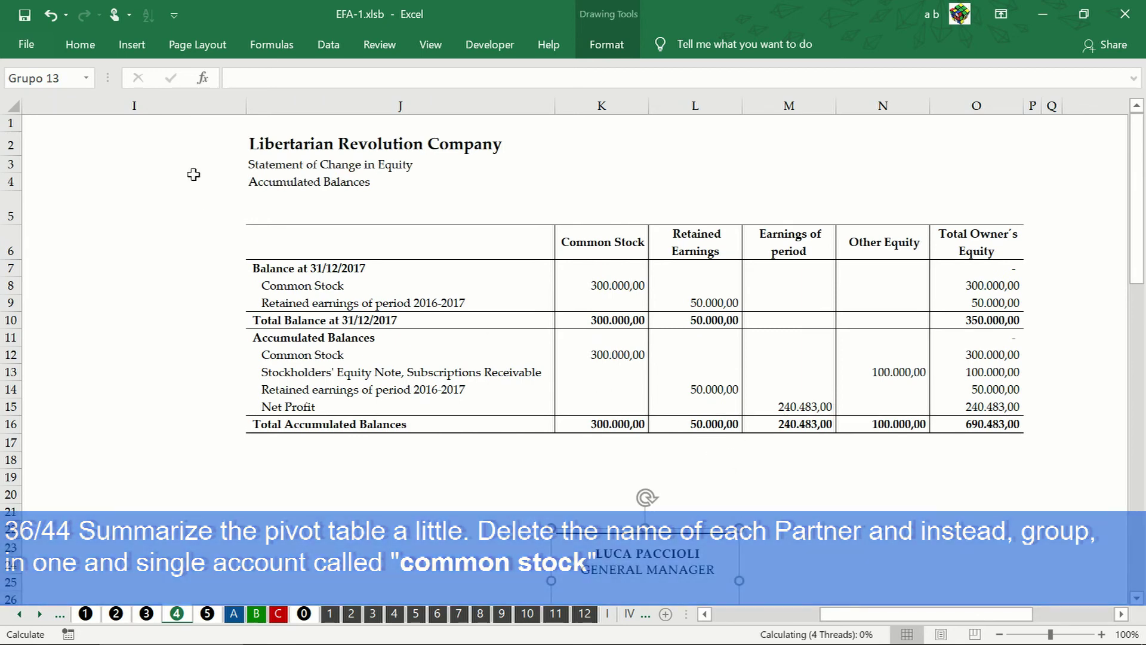
drag(322, 123, 990, 535)
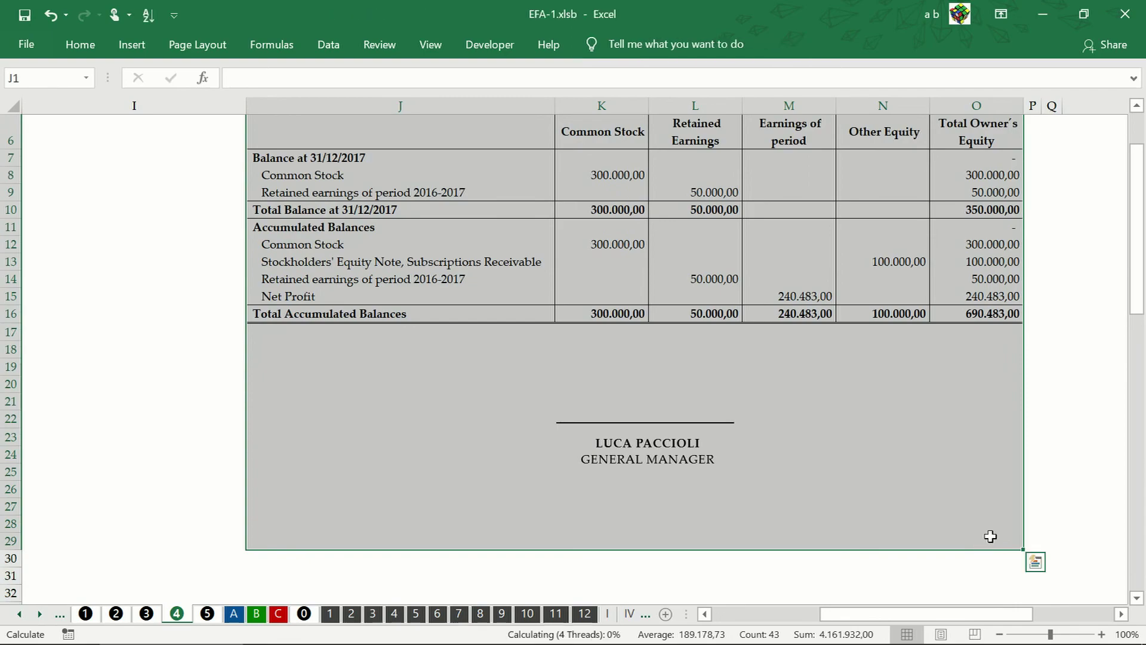
In the print settings, choose to print only the selected range
click(28, 48)
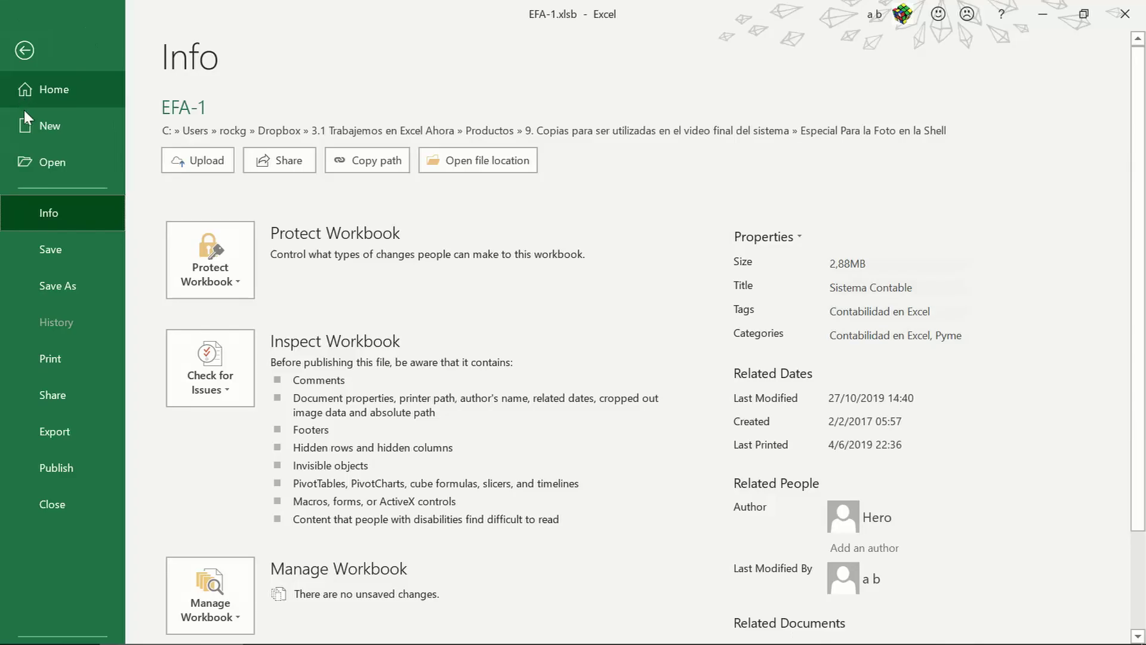
click(63, 363)
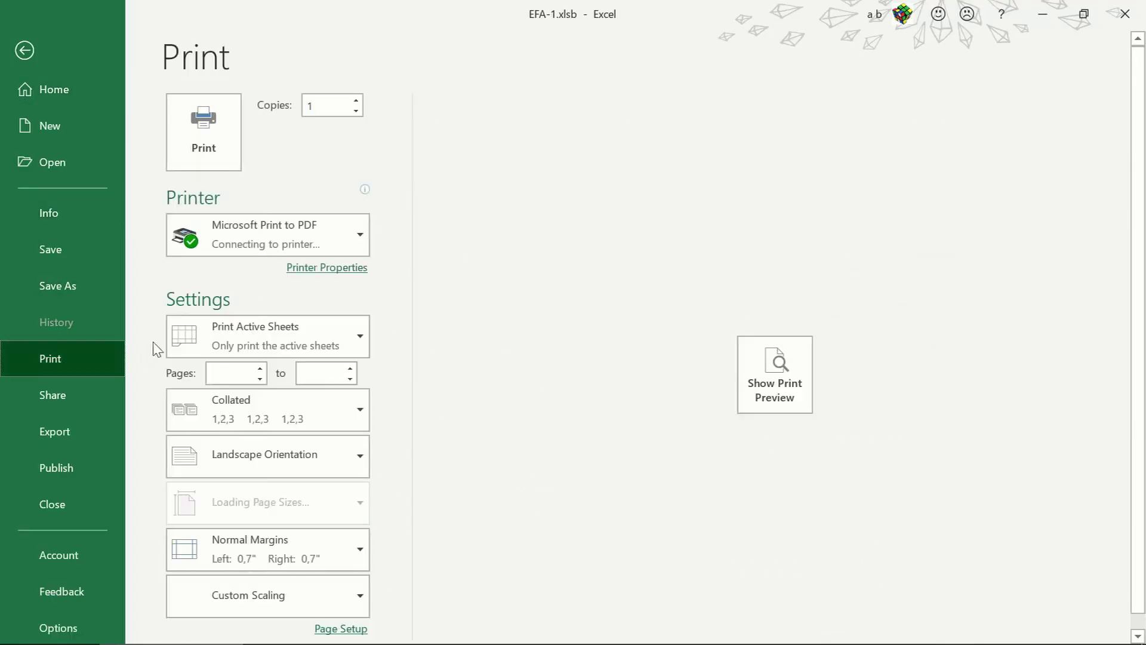
click(764, 376)
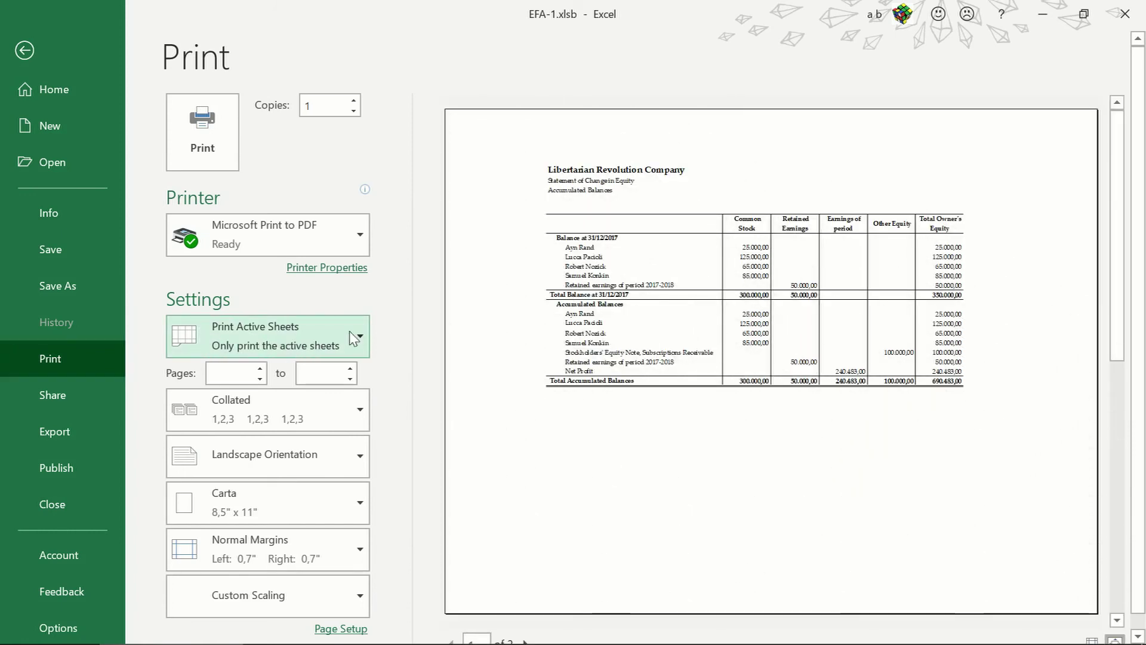
click(353, 338)
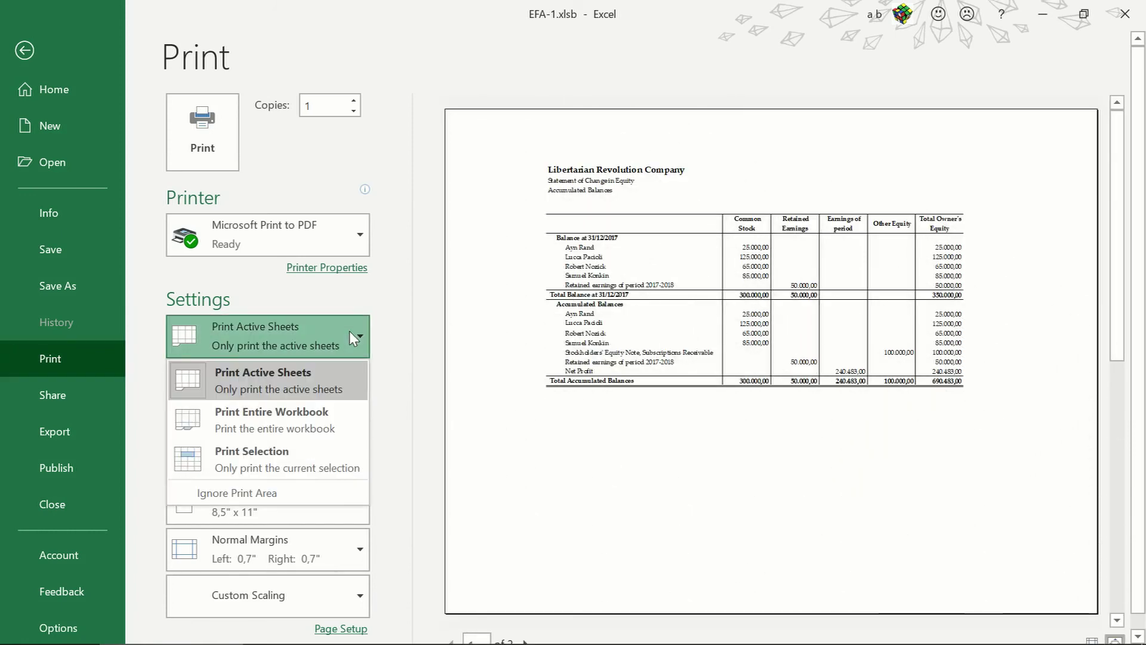
click(315, 454)
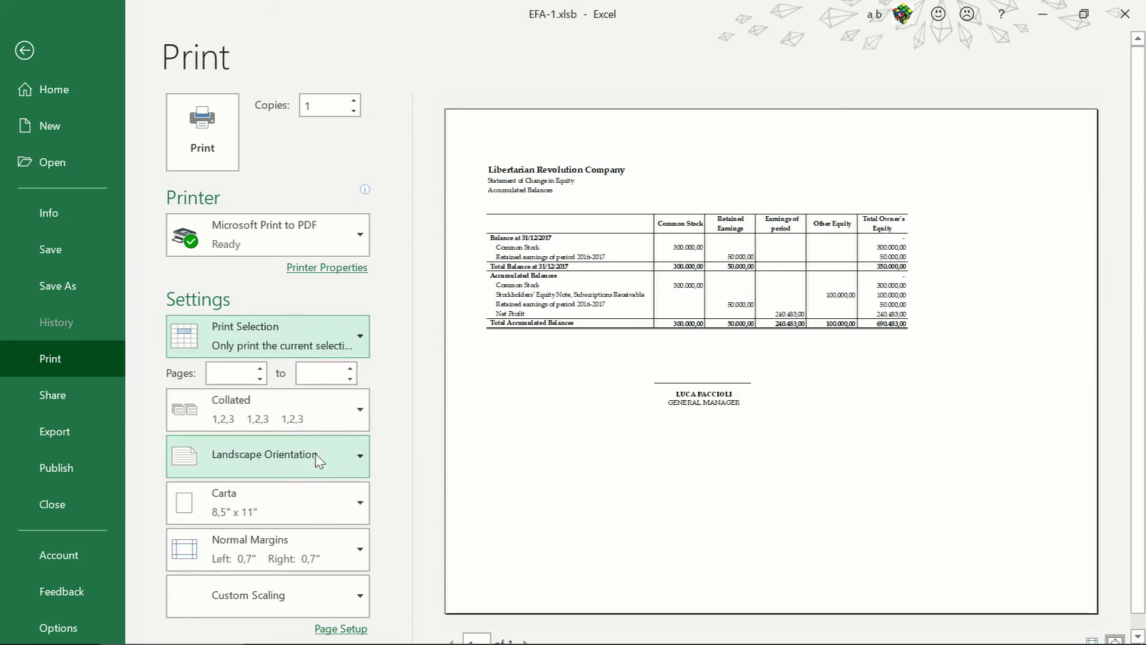
Scale the printout to fit 1 page wide by 1 tall and print it to PDF
click(357, 628)
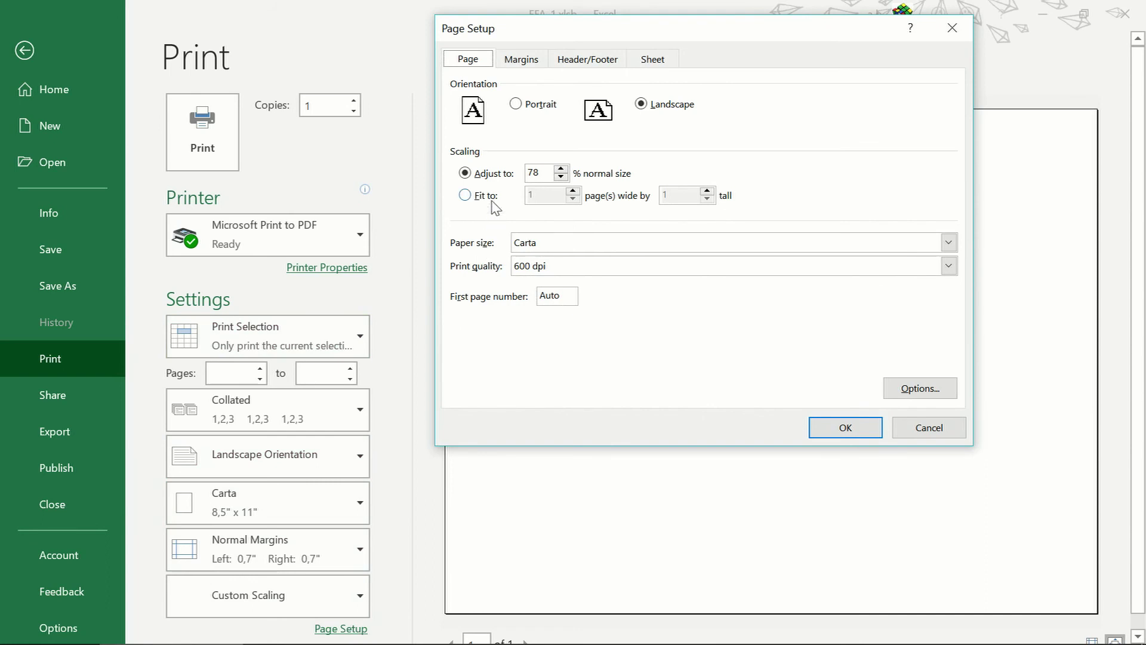
click(561, 169)
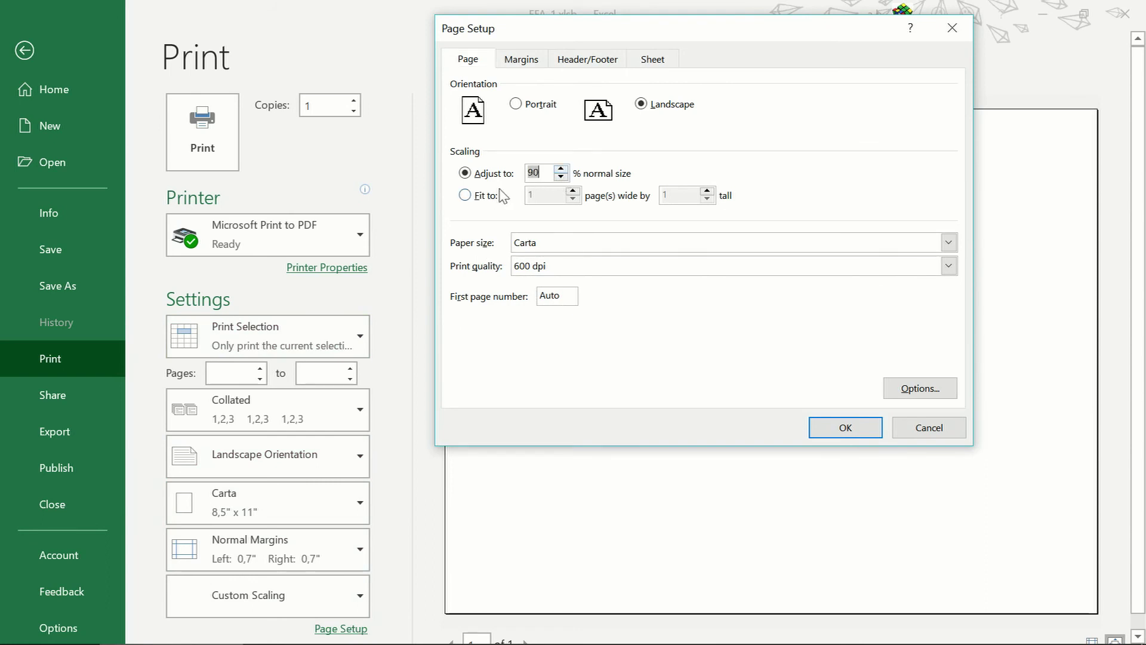
click(471, 196)
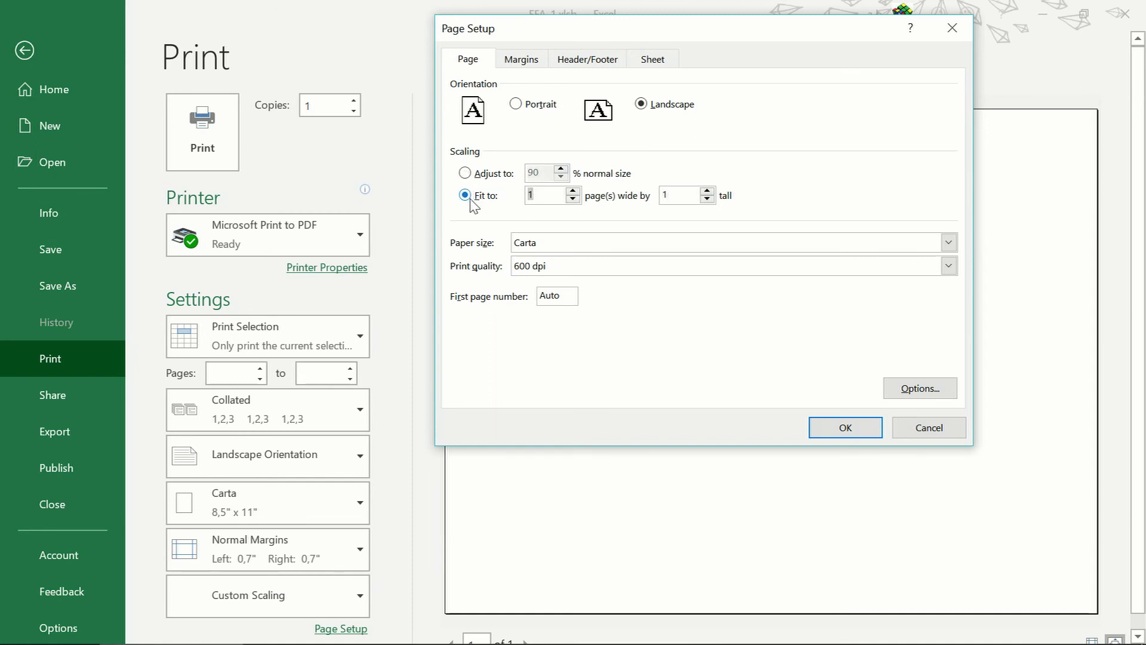
click(830, 429)
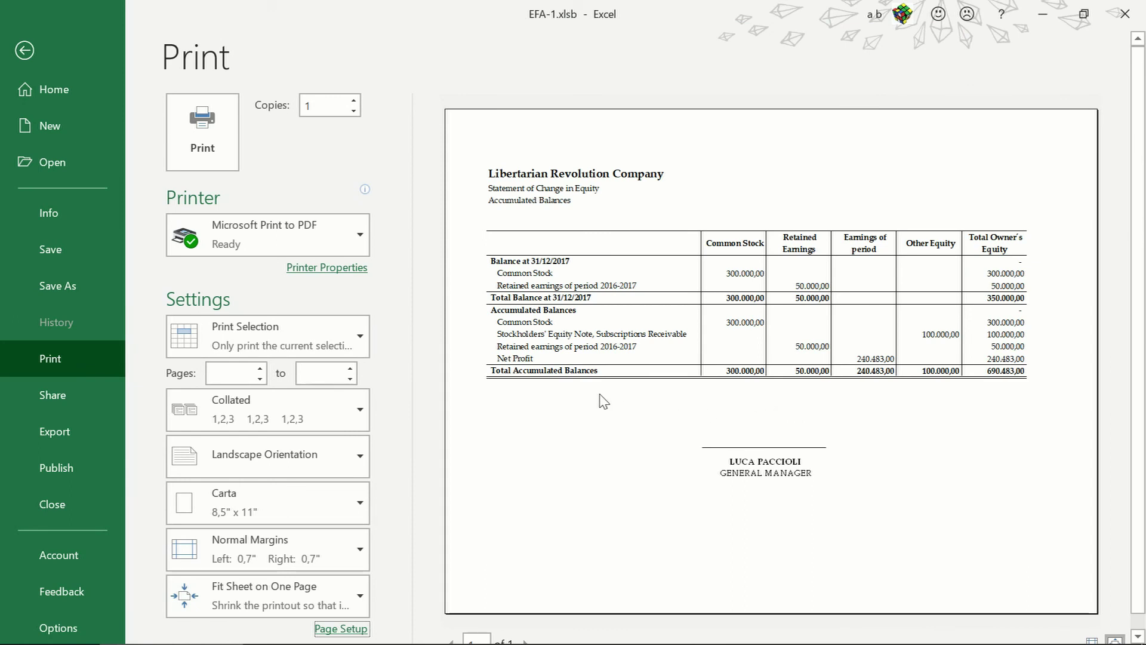
click(226, 170)
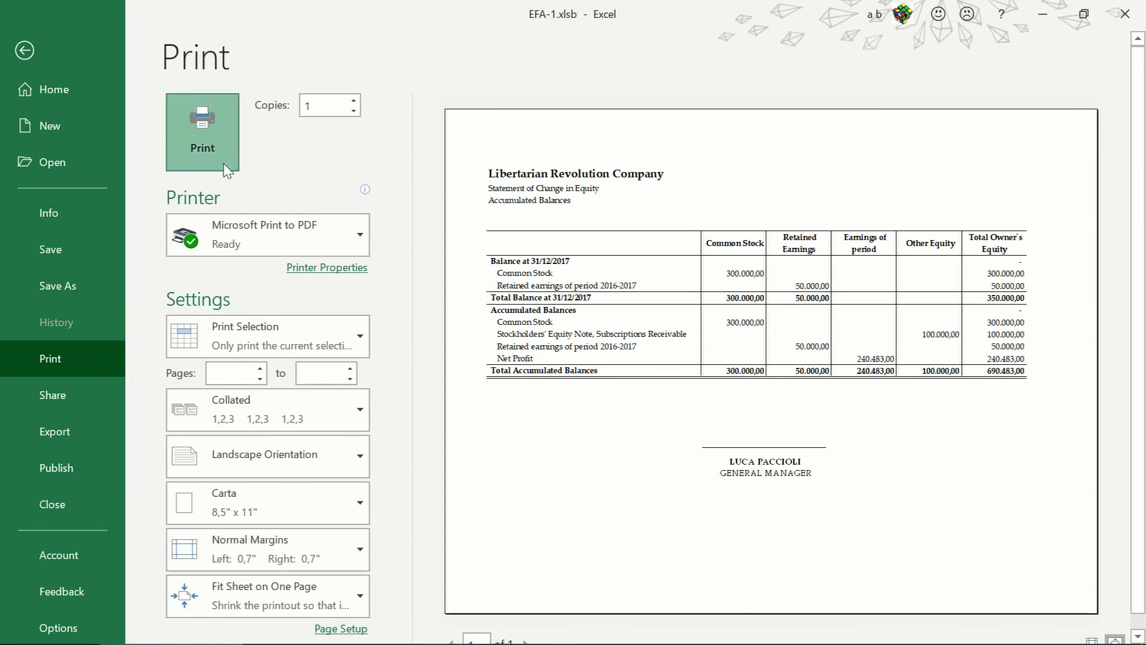